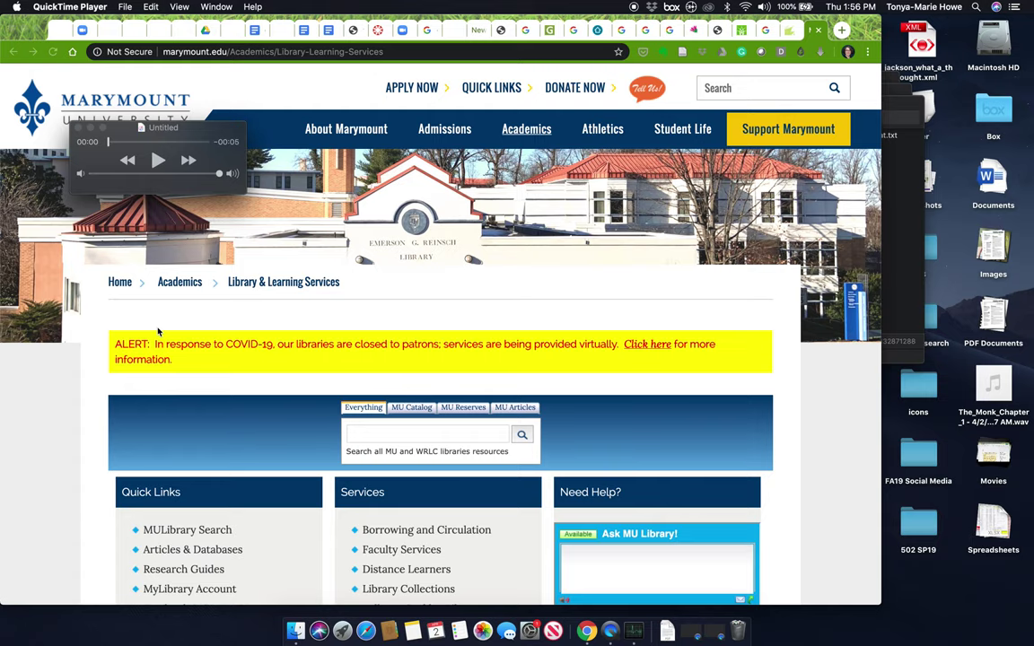
- Look over the Quick Links, Services and Need Help sections of the university library homepage
scroll(152, 450, down, 2)
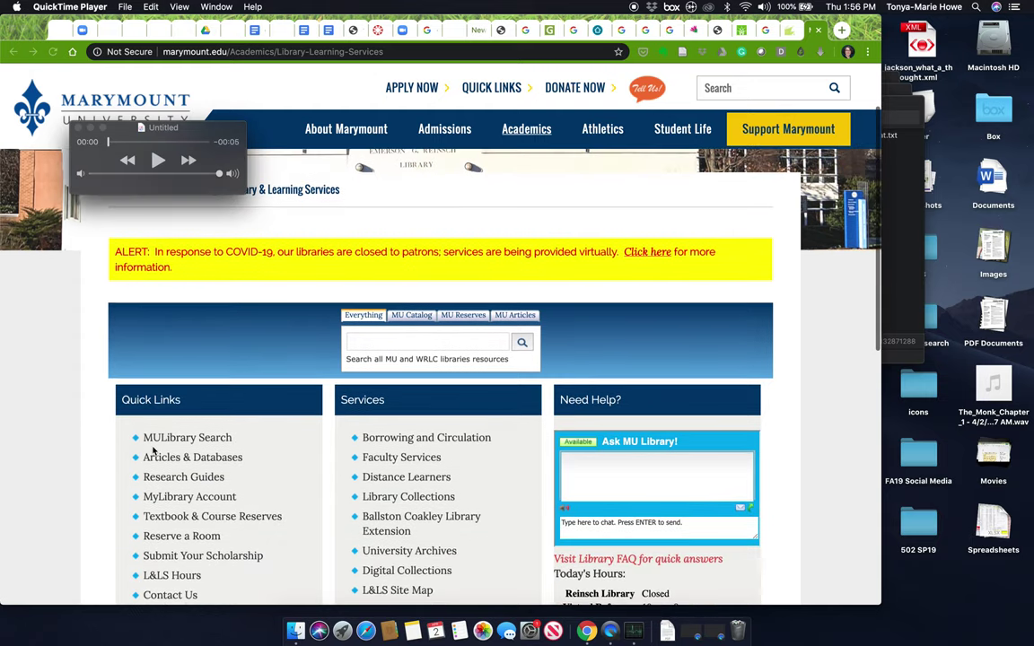
scroll(153, 451, down, 1)
scroll(153, 452, up, 1)
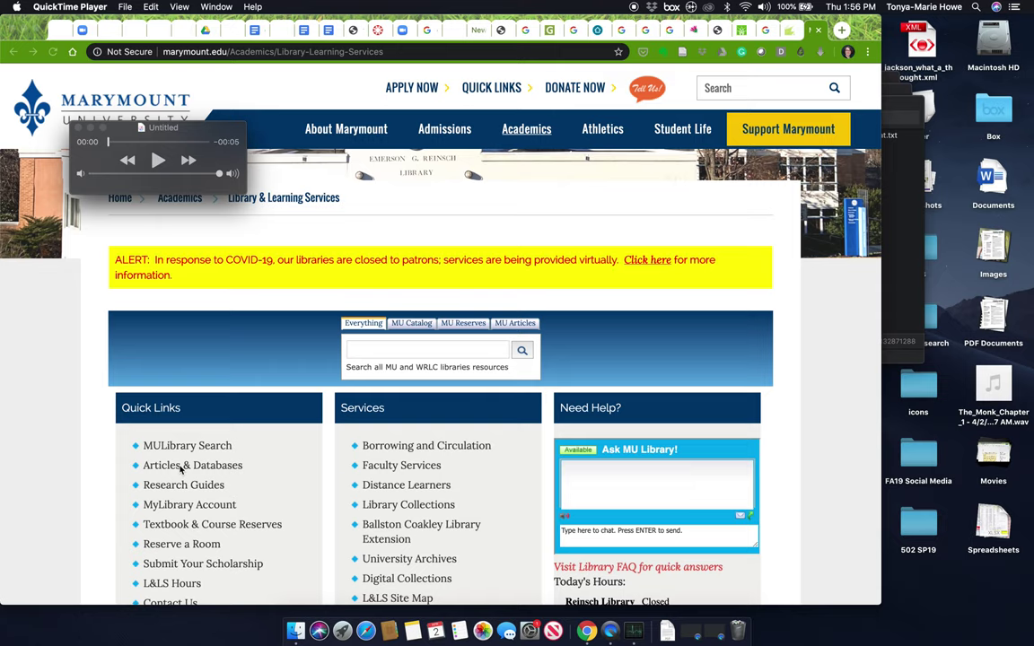
click(180, 470)
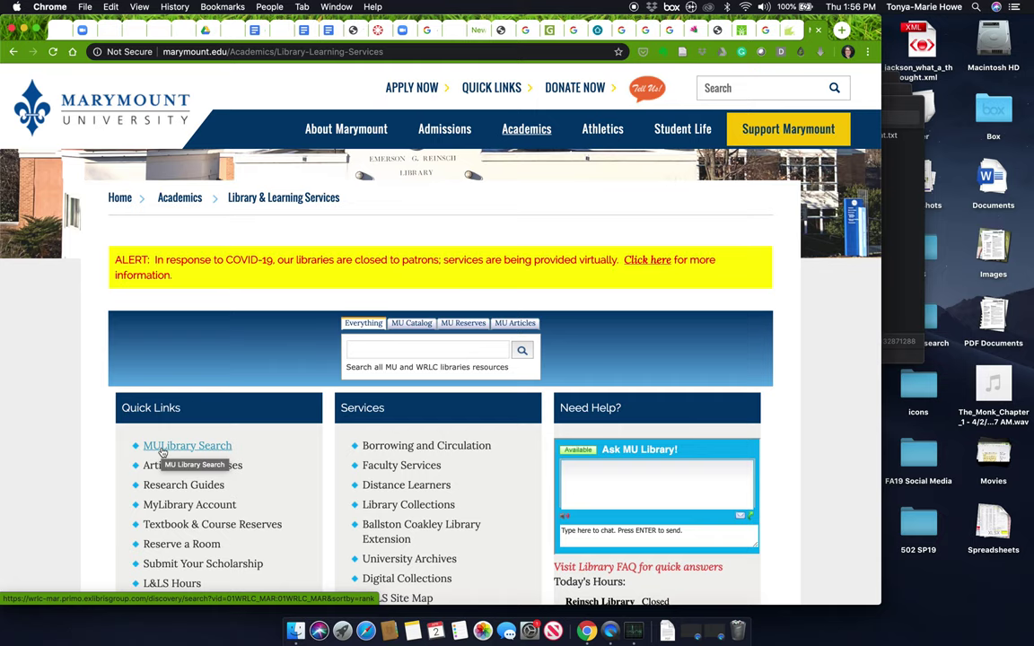
scroll(367, 377, up, 2)
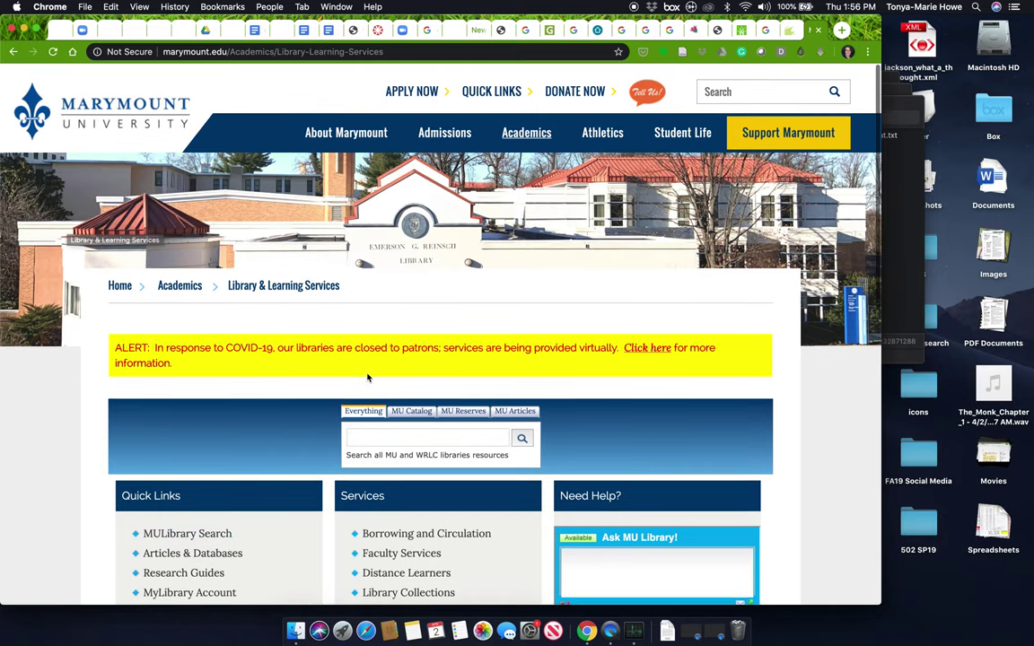
scroll(367, 377, down, 5)
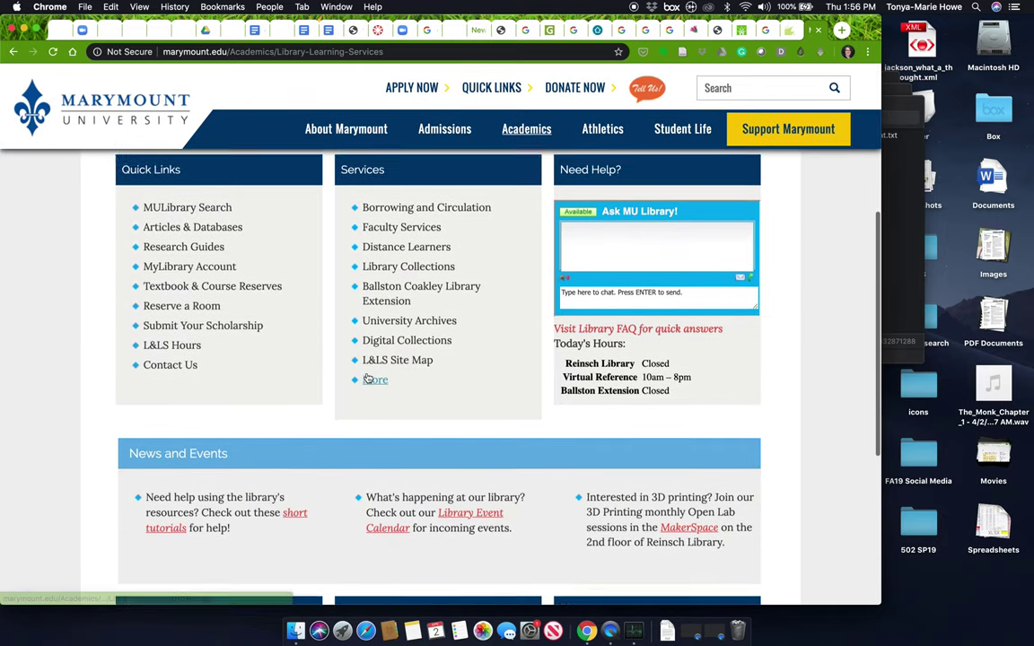
scroll(367, 378, up, 1)
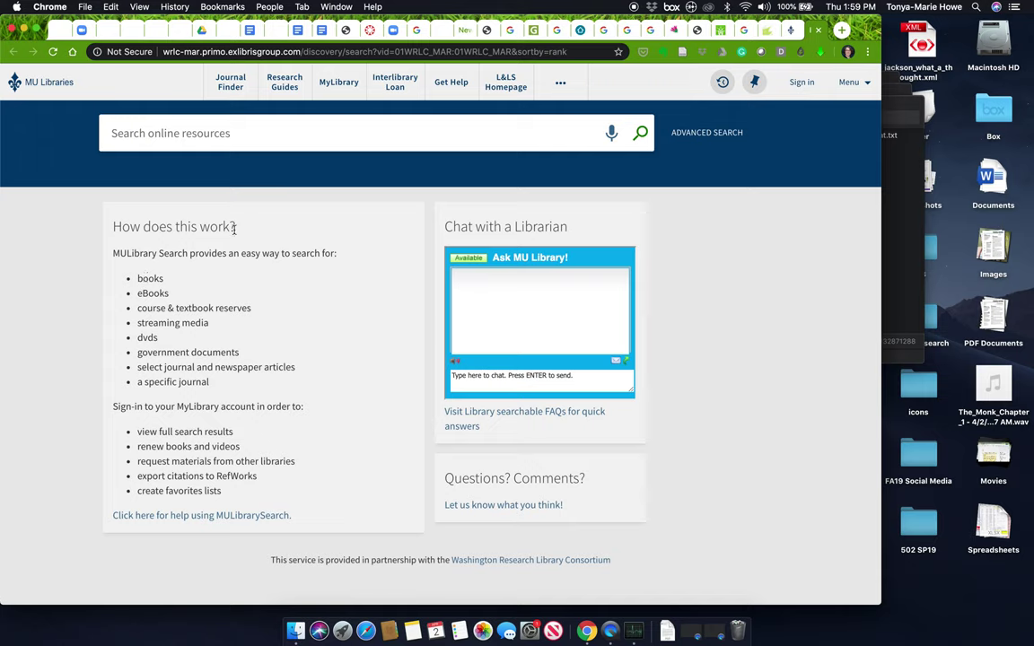
- Enter the exact phrase "eighteenth century", including the quotation marks, as the library search query
click(205, 130)
click(312, 138)
text(")
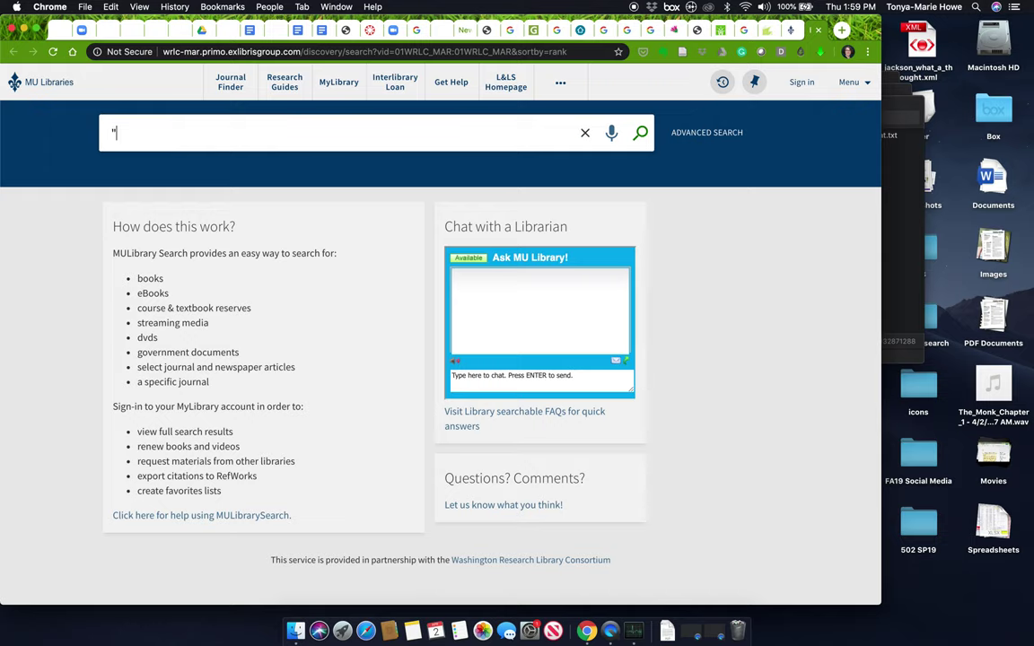
text(eighteenth centuryt")
key(BackSpace)
key(BackSpace)
text(")
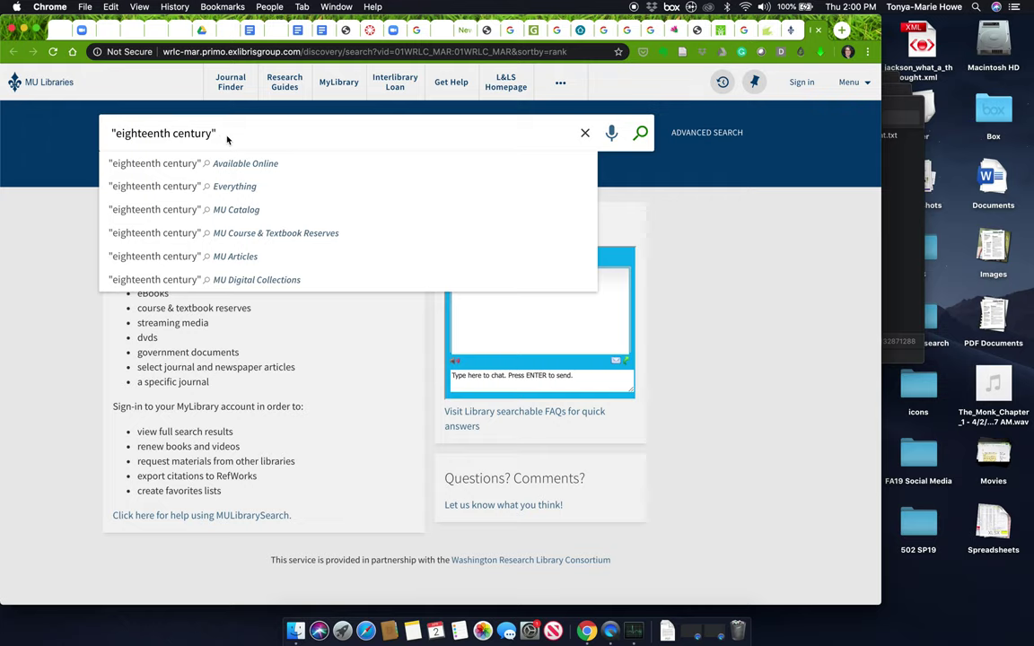
text(1800s)
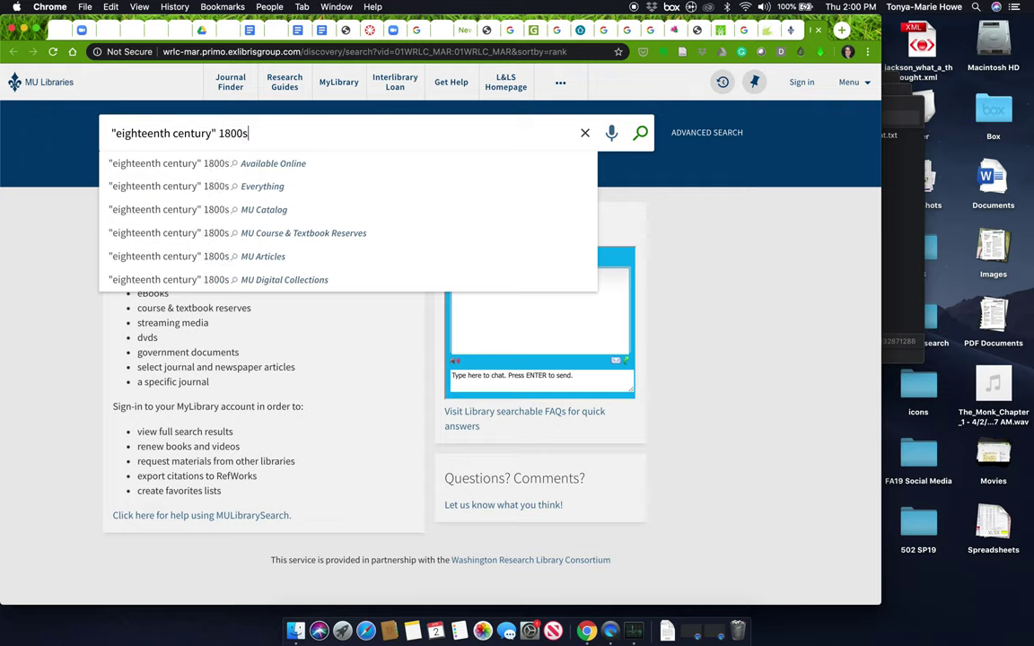
key(BackSpace)
key(BackSpace)
key(BackSpace)
key(BackSpace)
key(BackSpace)
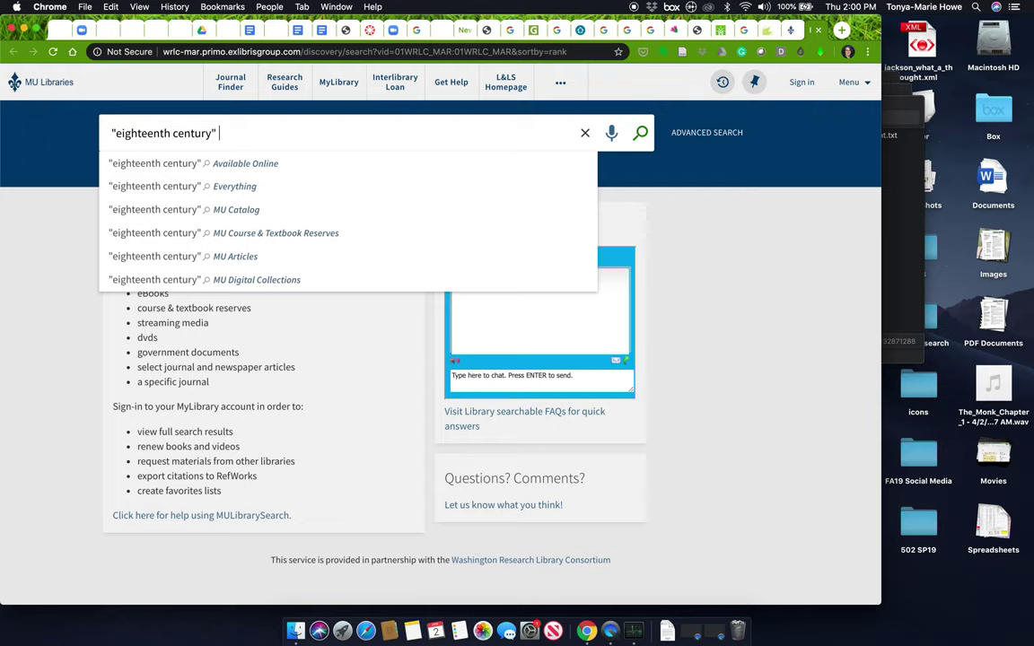
- Add the keywords marriage history after the quoted phrase and run the library search
text(marriage)
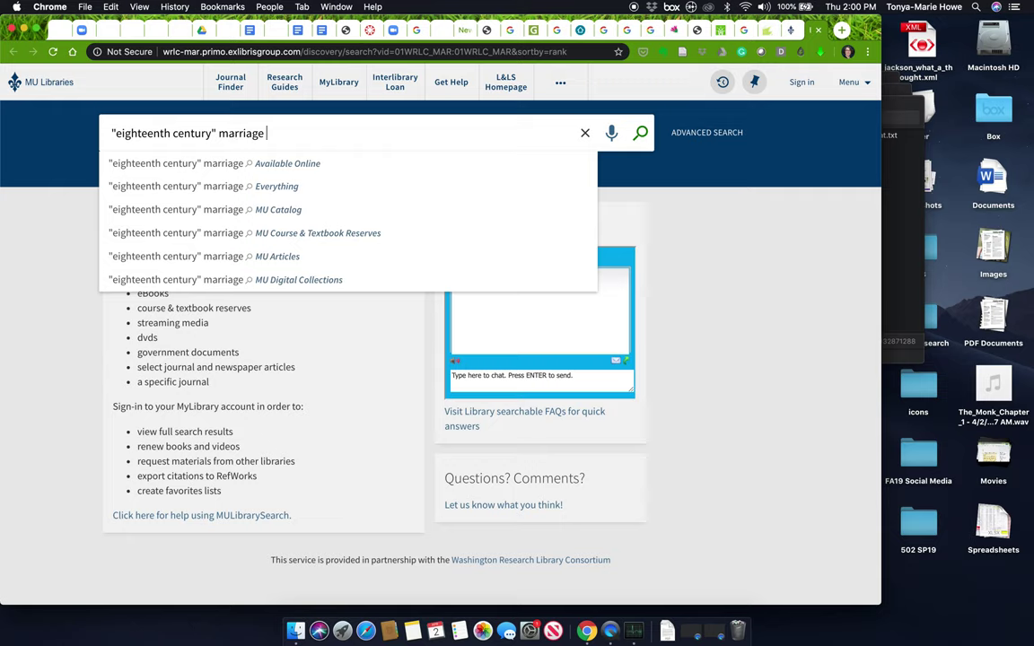
text(history)
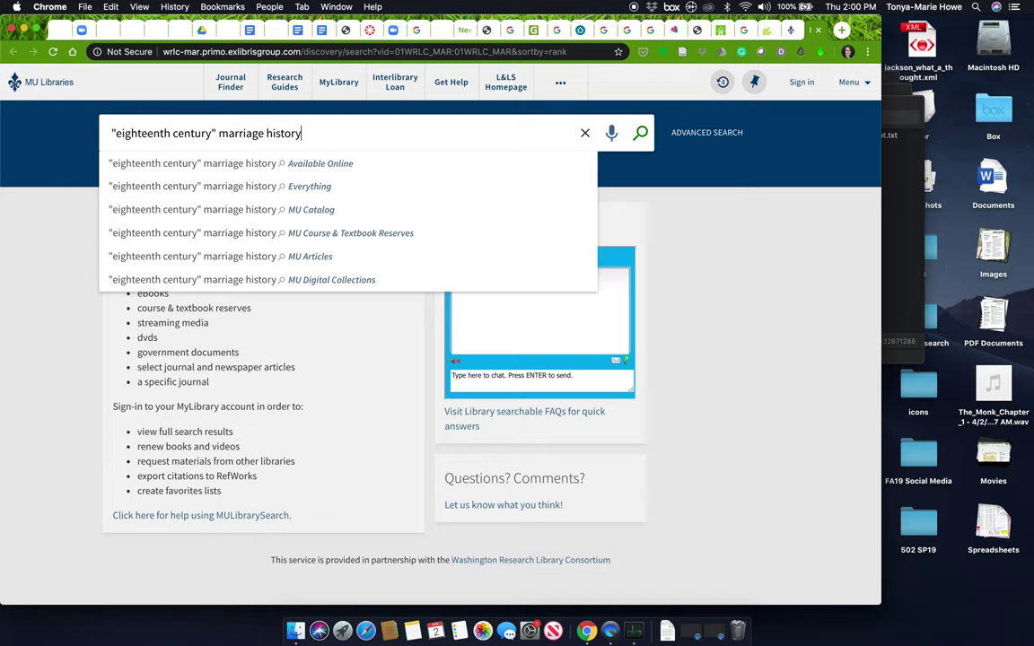
key(Return)
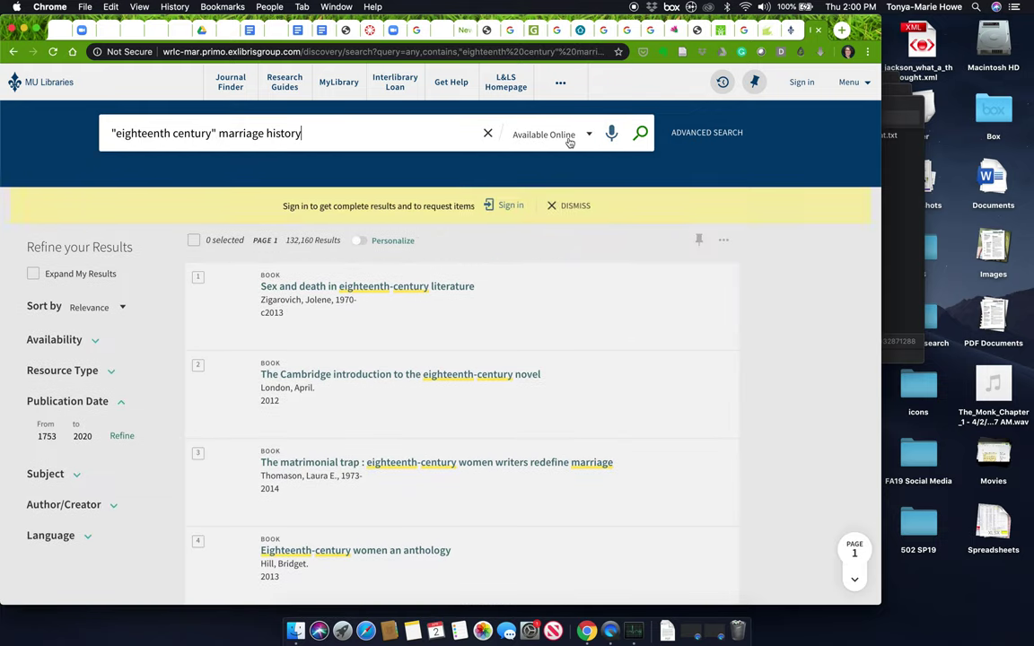
- Widen the search scope to Everything, rerun the query and look over the first results
click(567, 138)
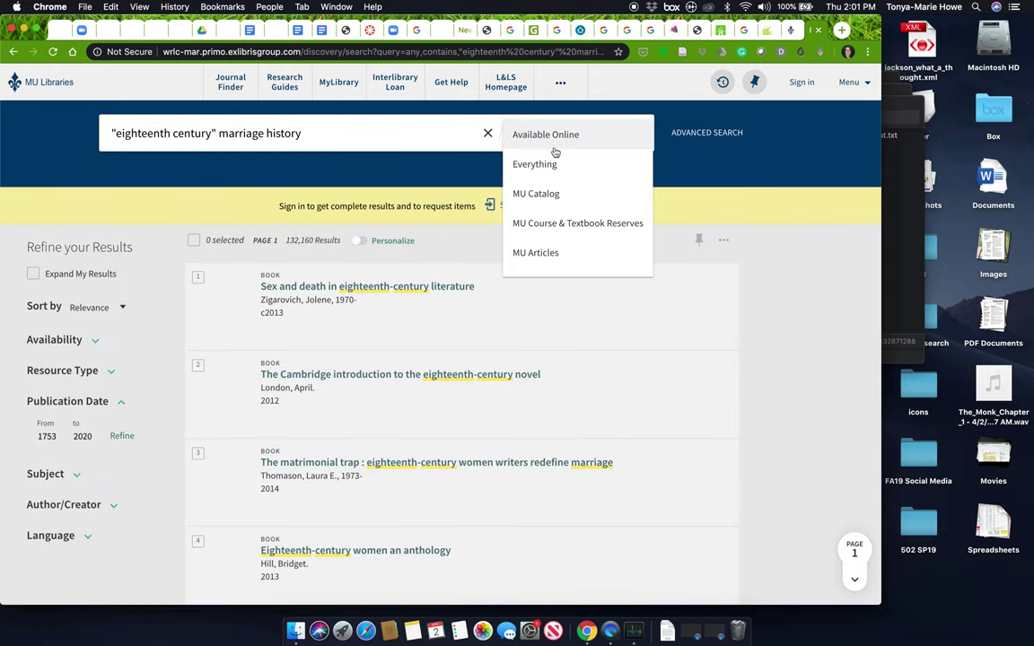
click(542, 165)
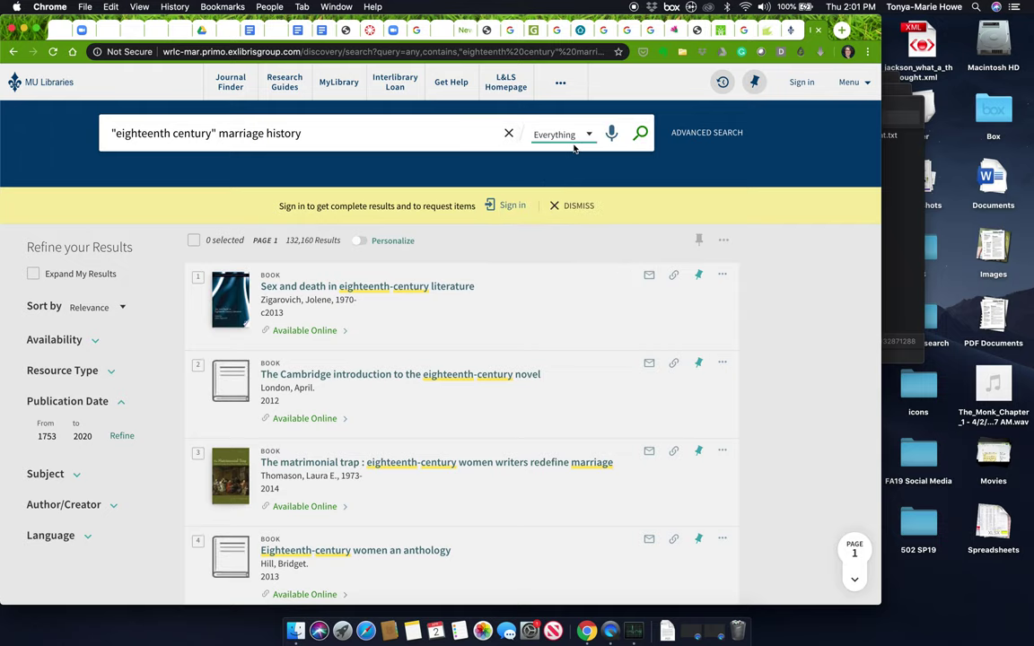
key(Return)
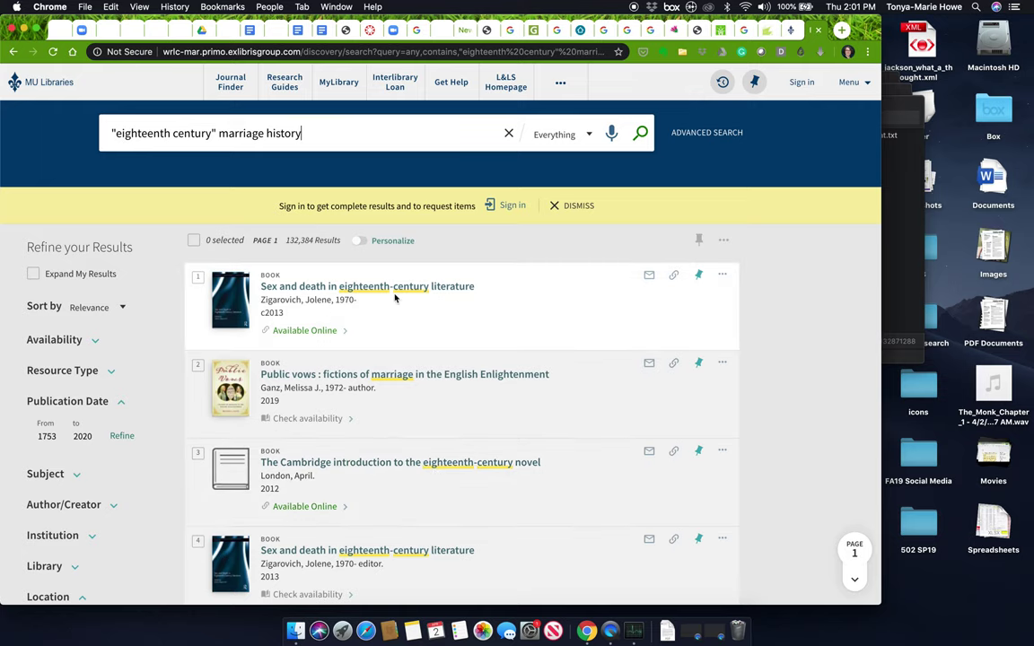
scroll(582, 341, down, 5)
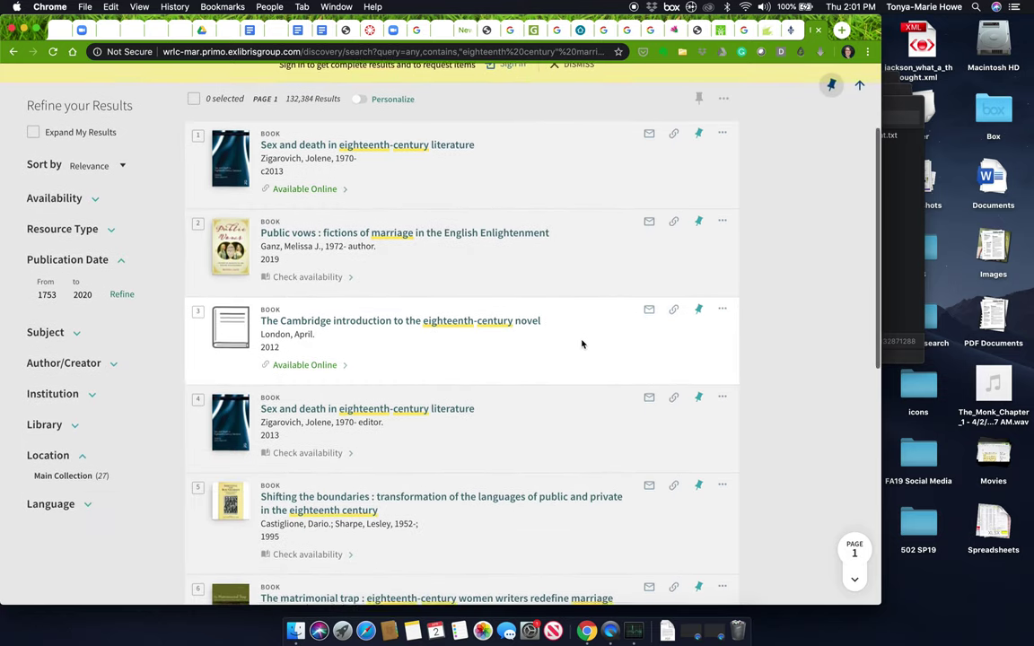
scroll(582, 343, up, 5)
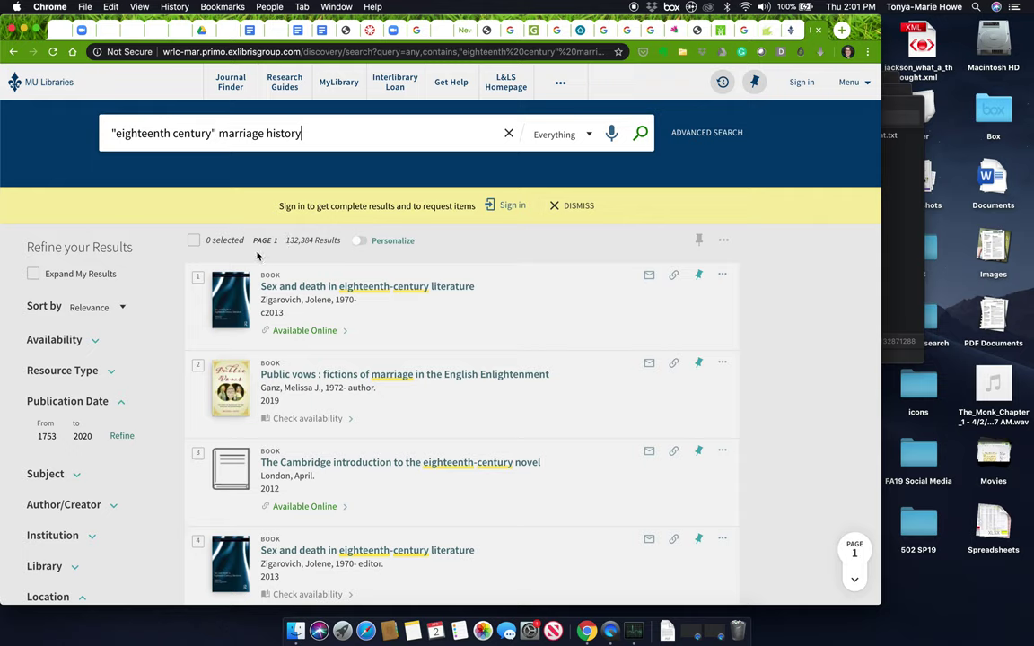
- Restrict the search results to items that are Available online
click(95, 343)
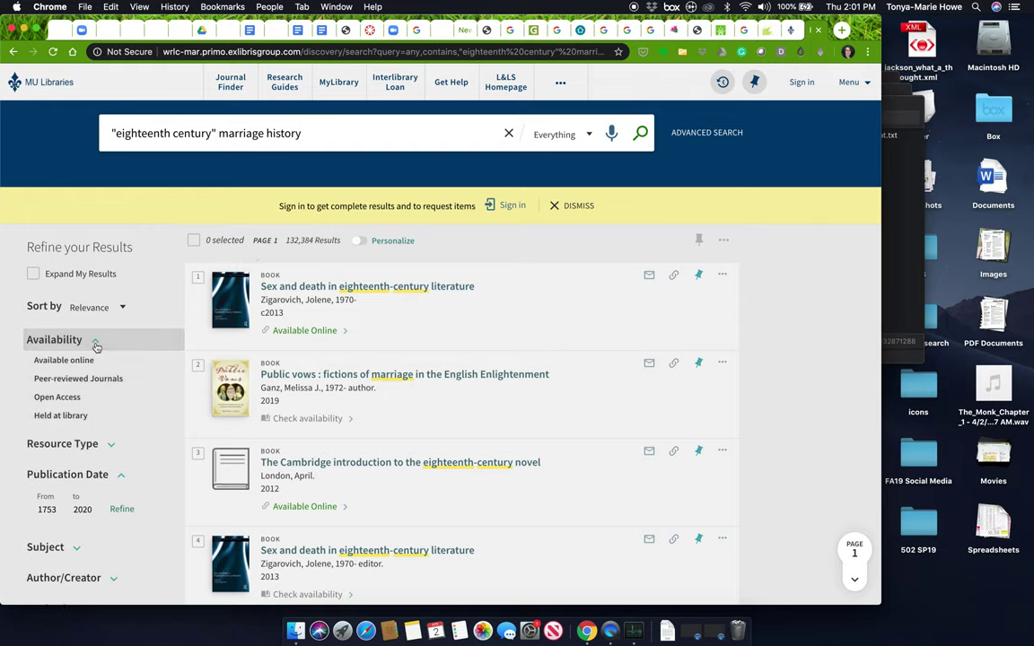
click(28, 361)
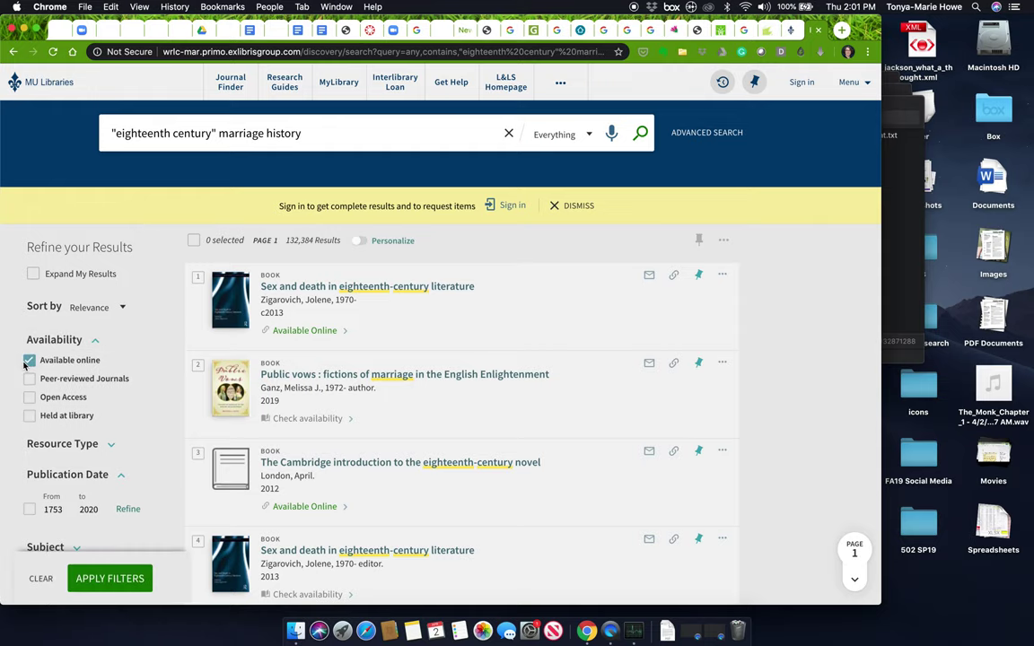
scroll(101, 432, down, 1)
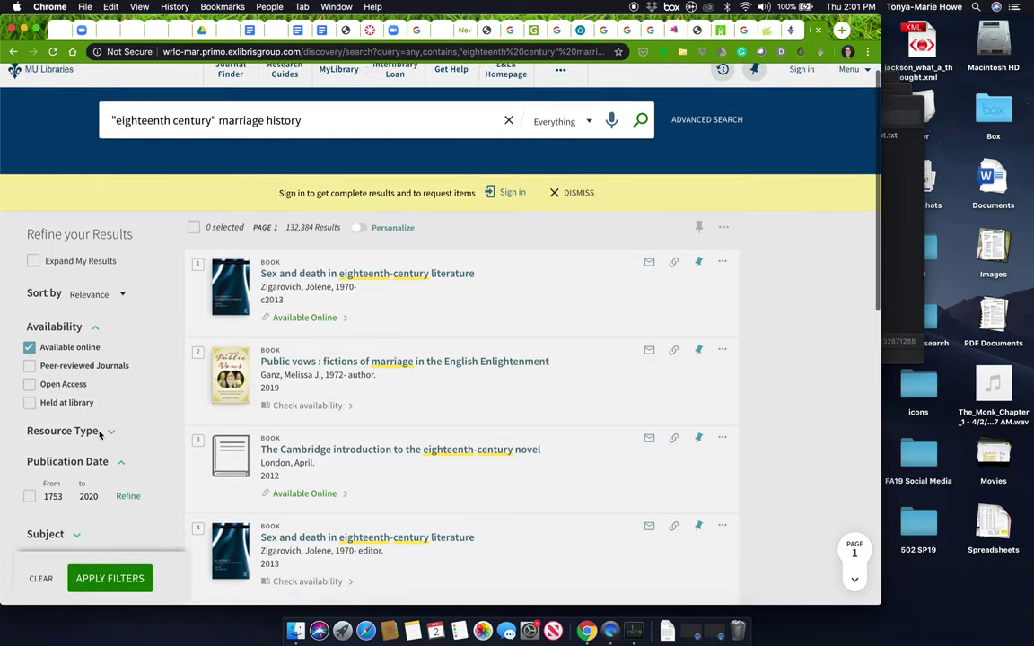
click(106, 581)
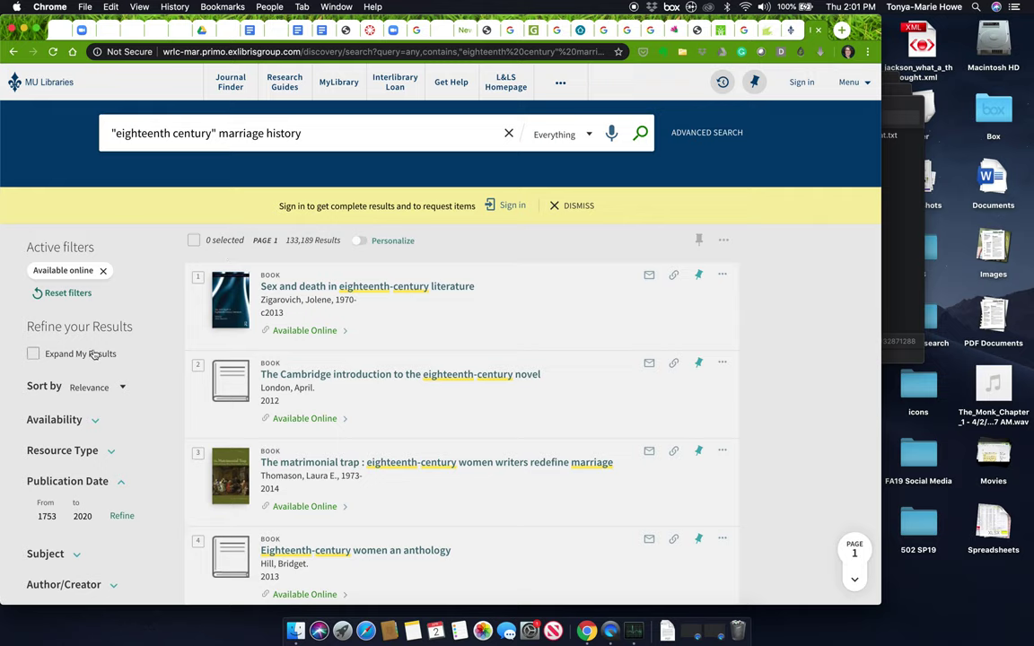
- Keep the results sorted by Relevance and exclude the Dissertations resource type
click(122, 388)
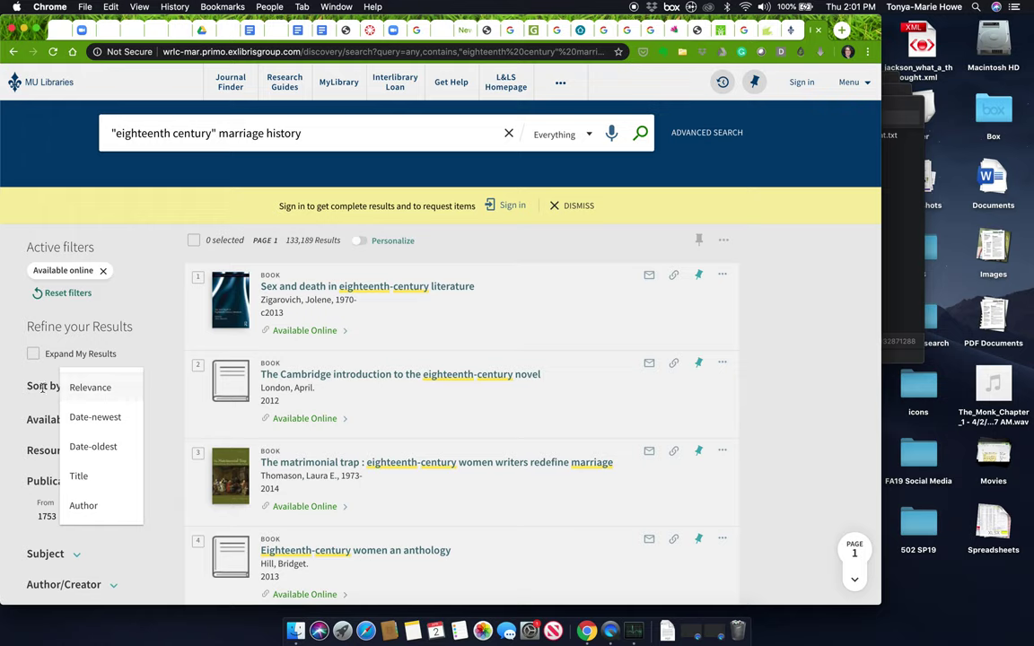
click(107, 388)
click(86, 421)
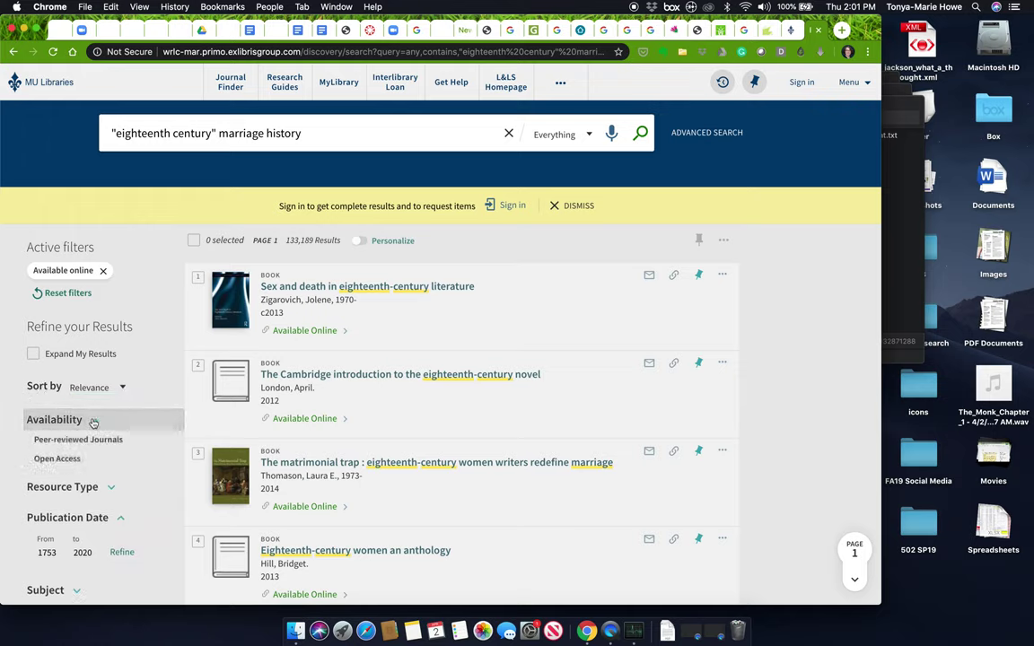
scroll(96, 467, down, 2)
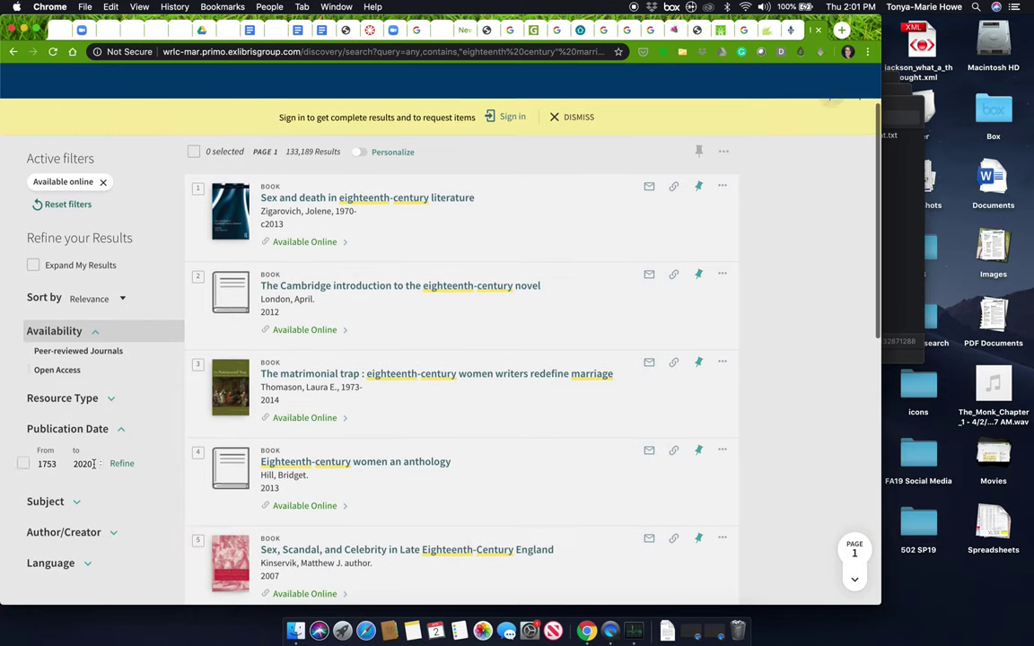
click(101, 404)
scroll(99, 417, down, 2)
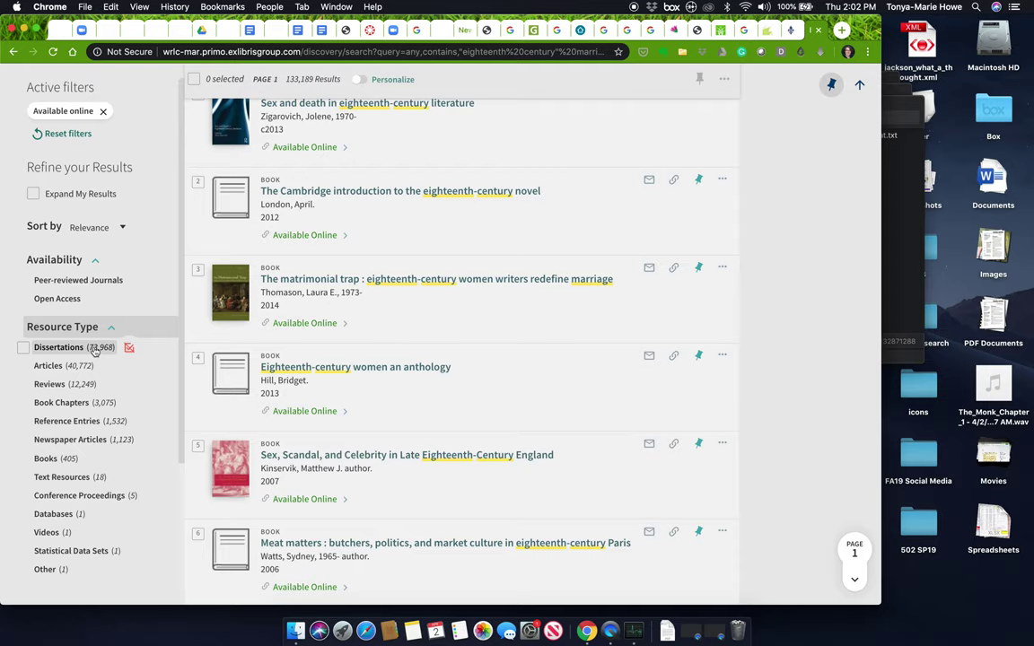
click(131, 348)
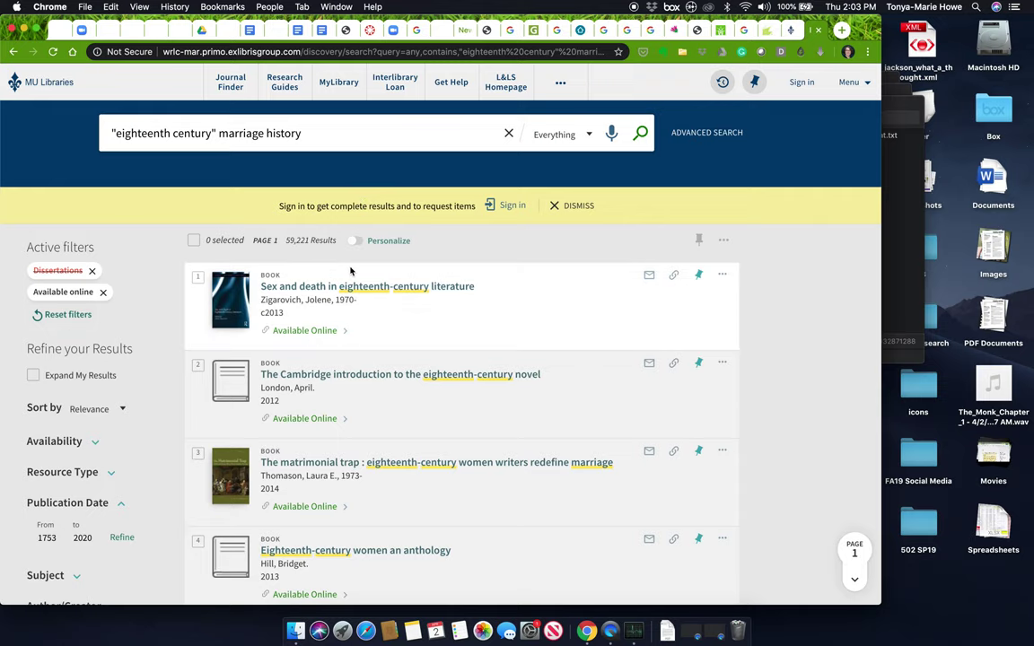
- Limit the results to the resource types Books and Book Chapters, and review the active filters and result list
scroll(157, 448, down, 4)
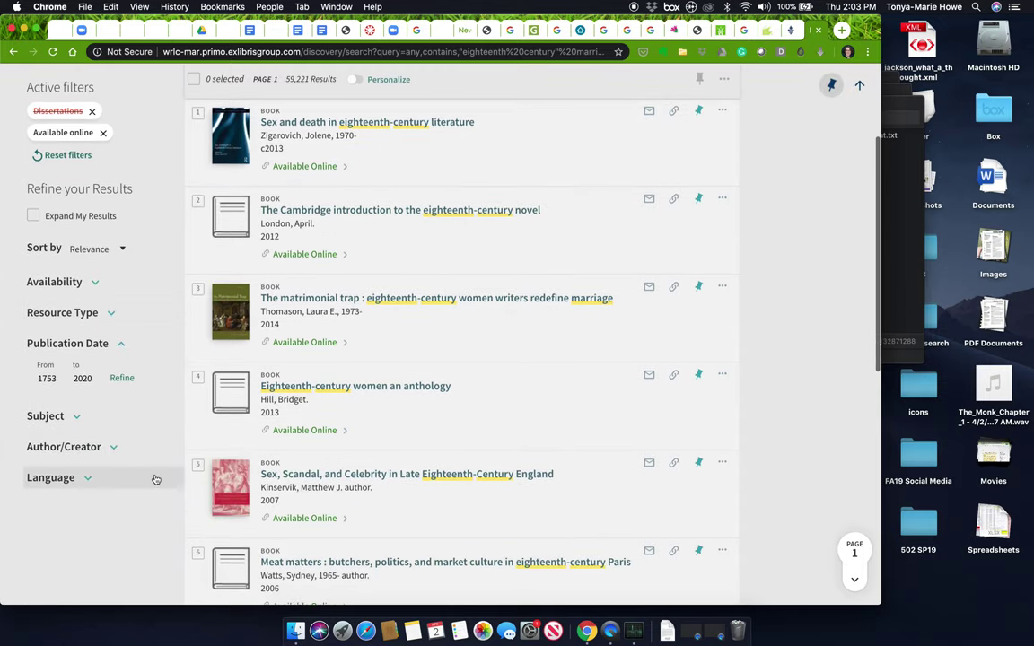
click(97, 313)
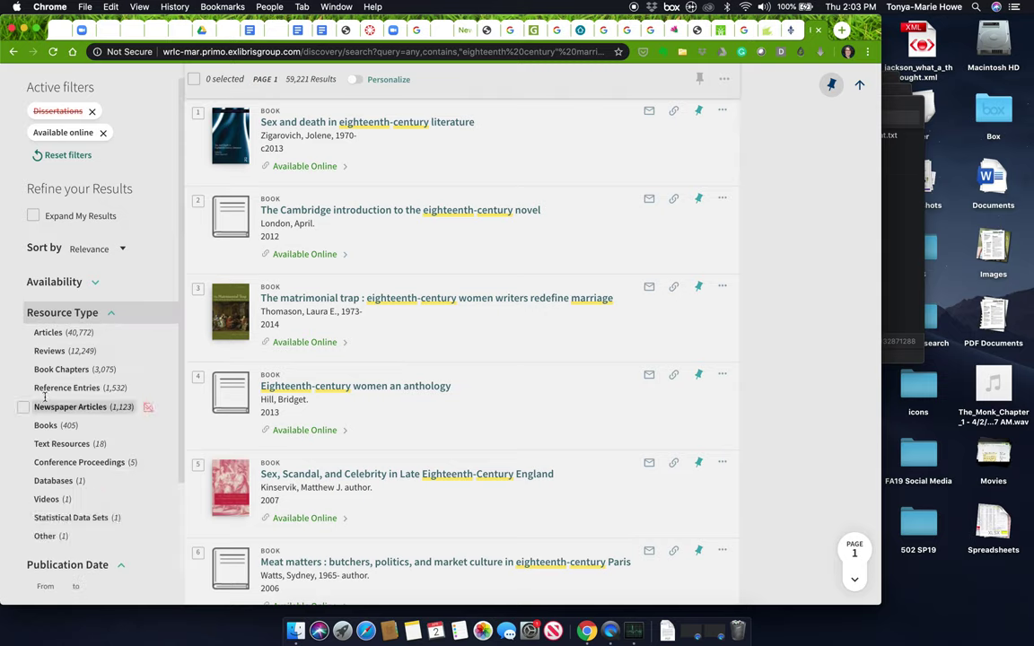
click(25, 426)
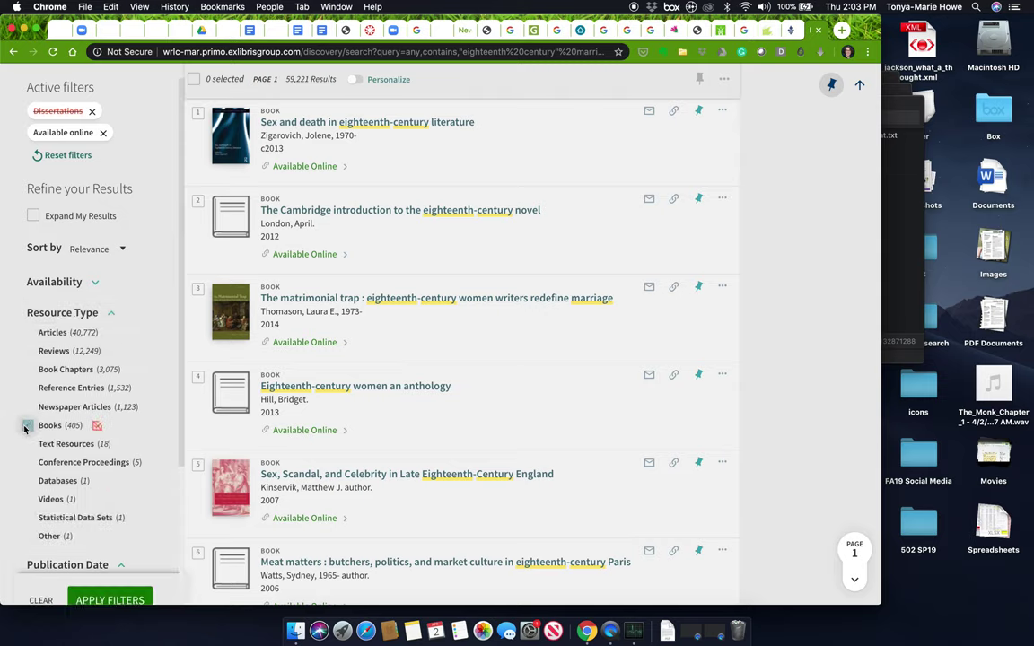
click(29, 370)
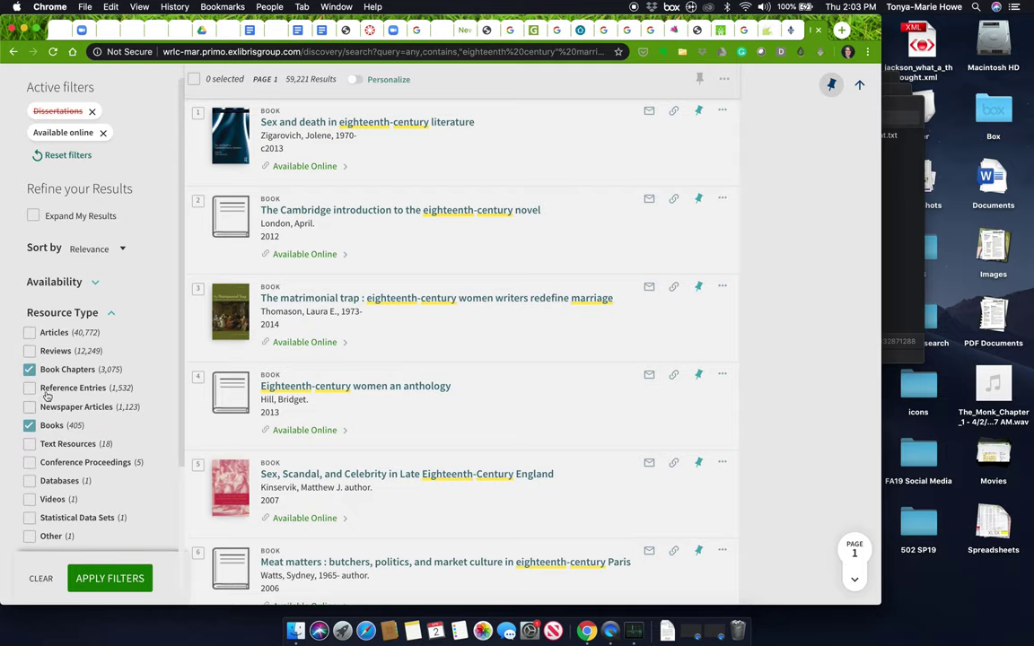
click(111, 579)
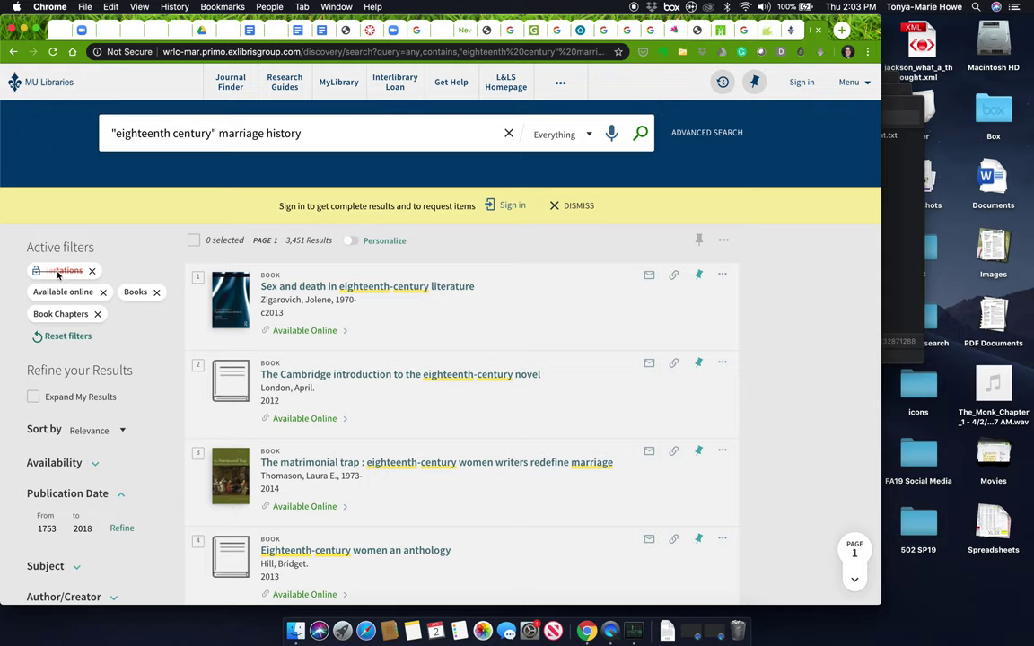
mouse_move(86, 299)
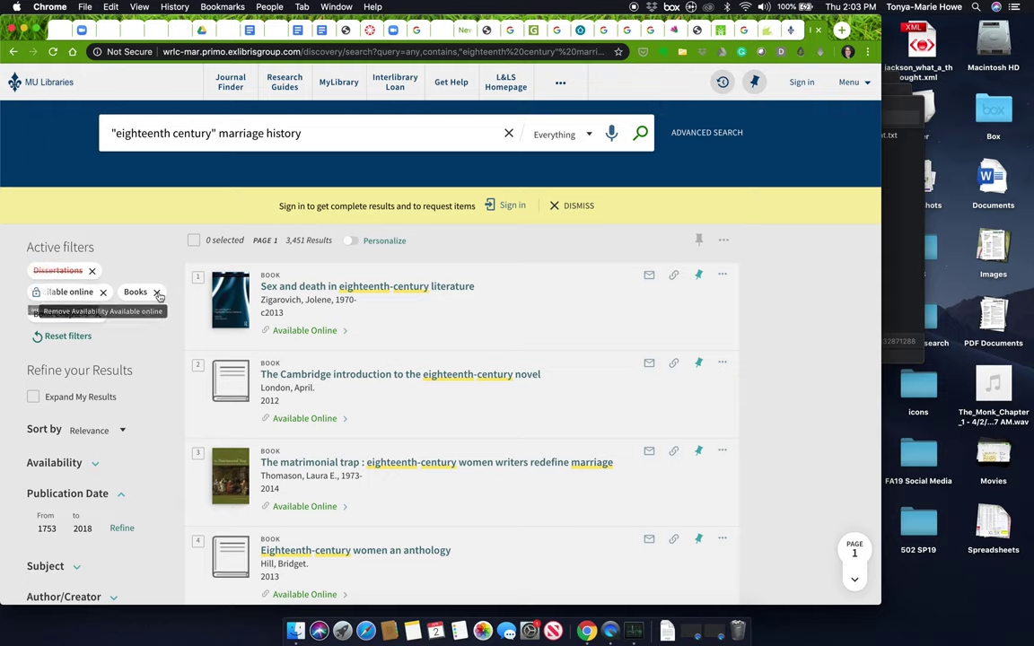
mouse_move(79, 324)
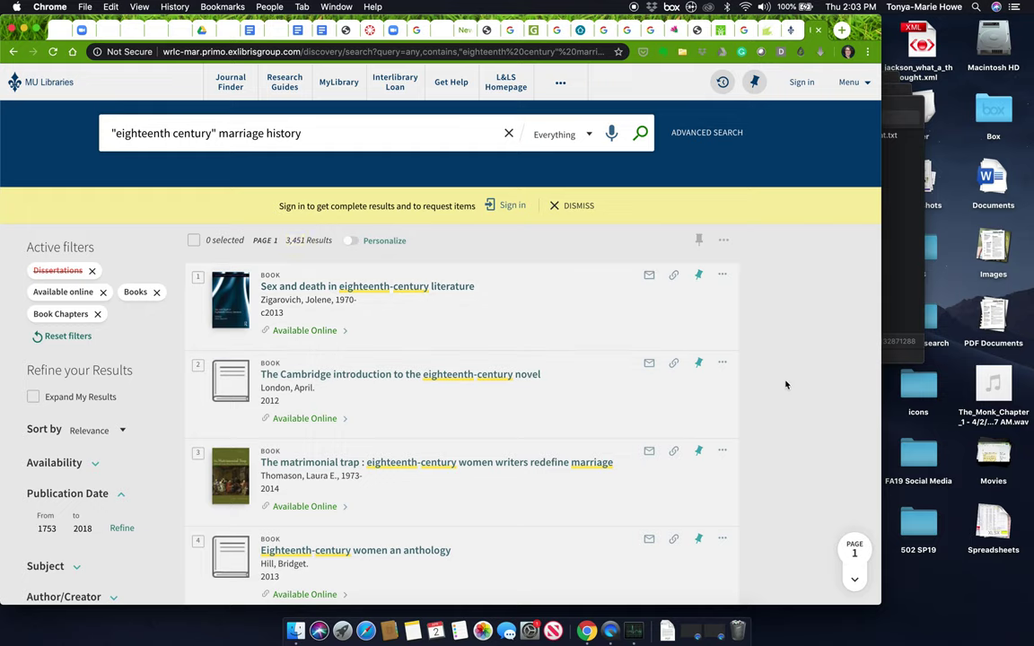
scroll(478, 438, down, 2)
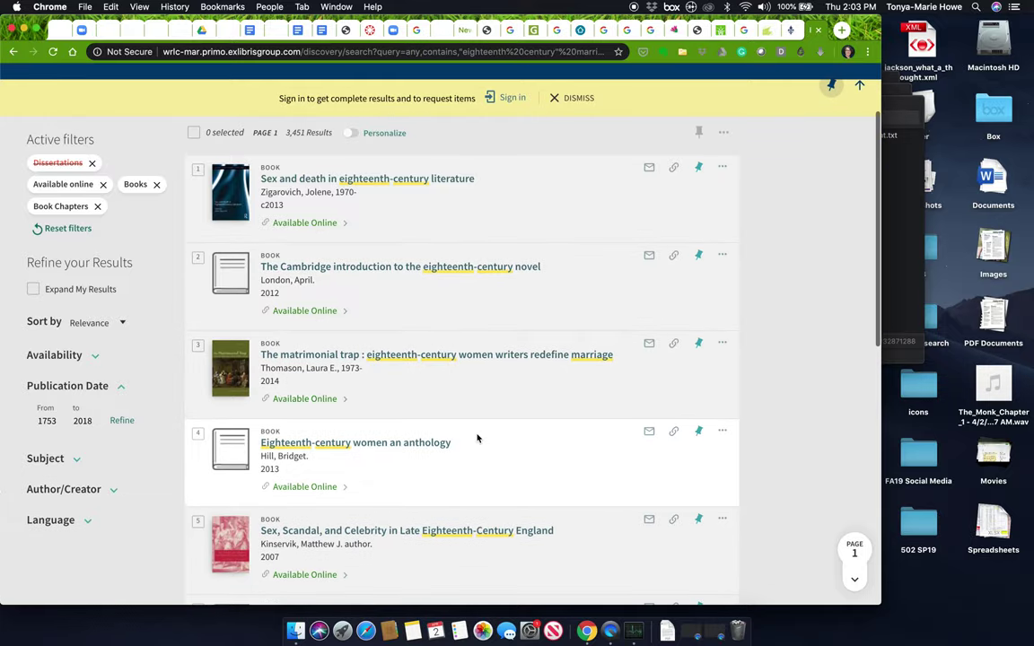
- Look through the filtered list of online books and book chapters for titles relevant to eighteenth-century marriage
scroll(477, 438, down, 3)
scroll(478, 438, down, 8)
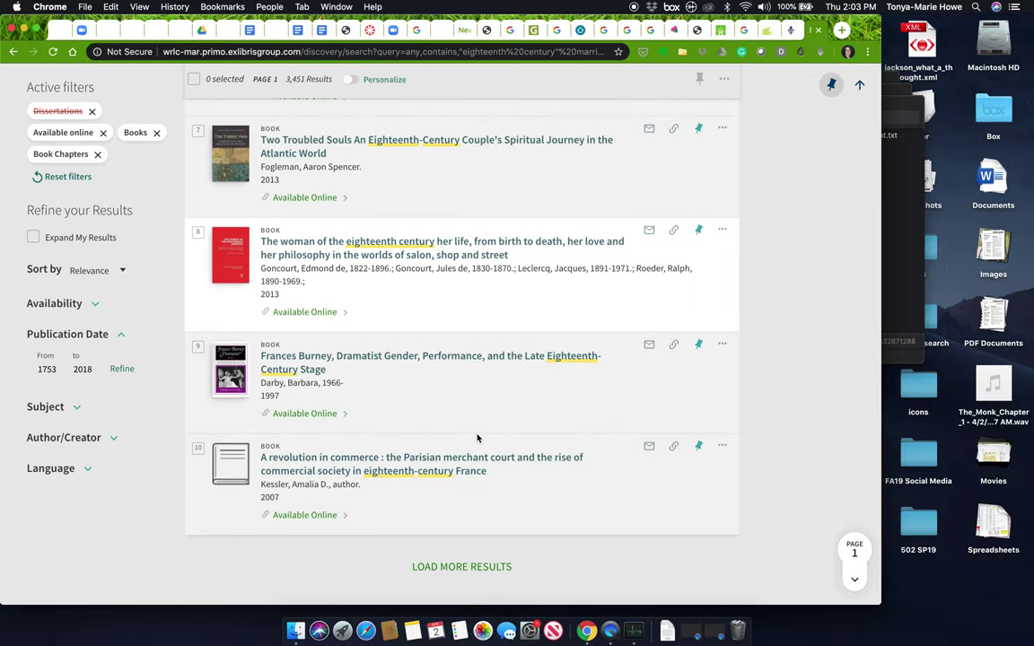
scroll(477, 438, down, 2)
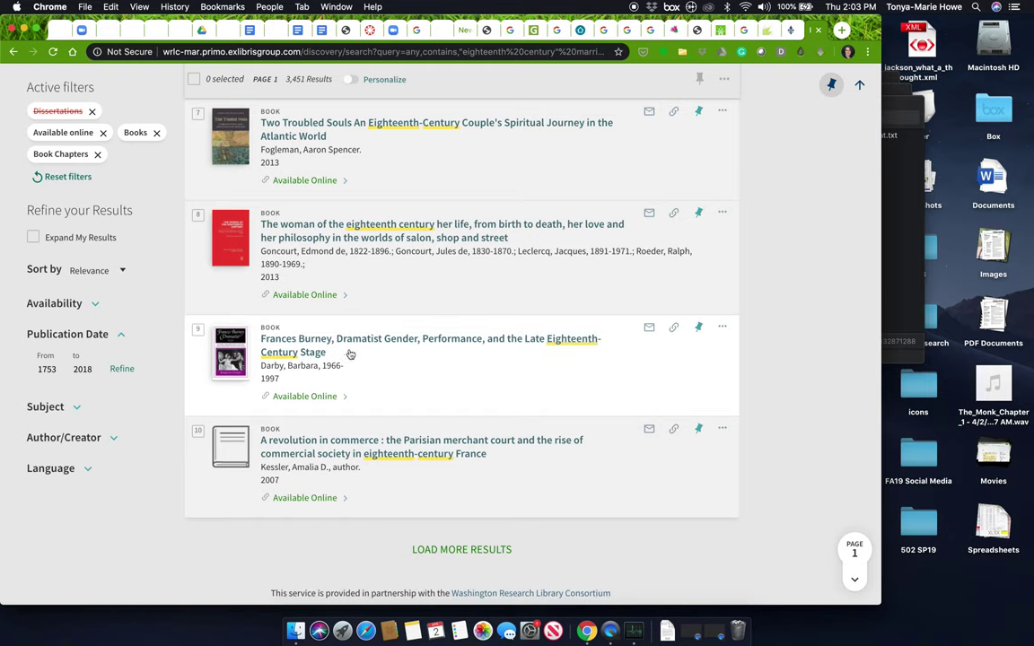
scroll(350, 355, up, 10)
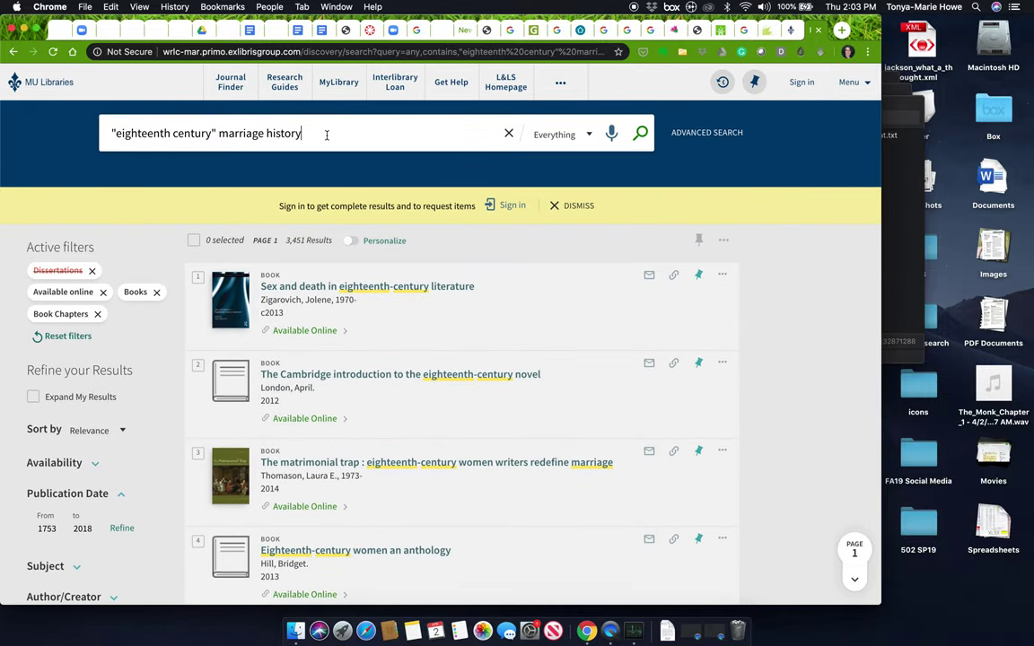
scroll(341, 485, down, 2)
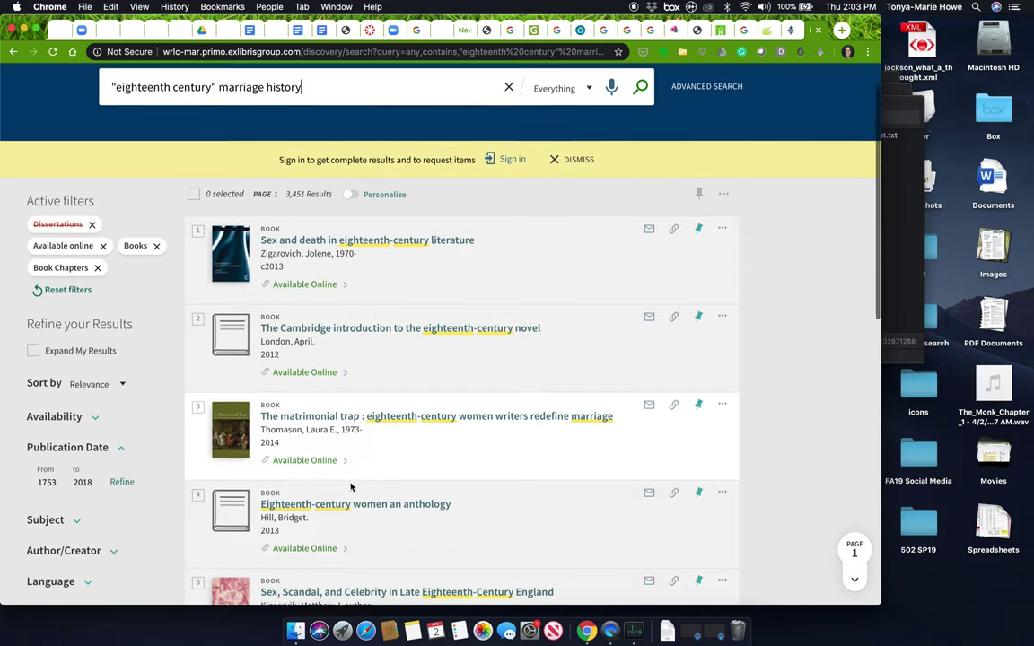
scroll(350, 485, down, 1)
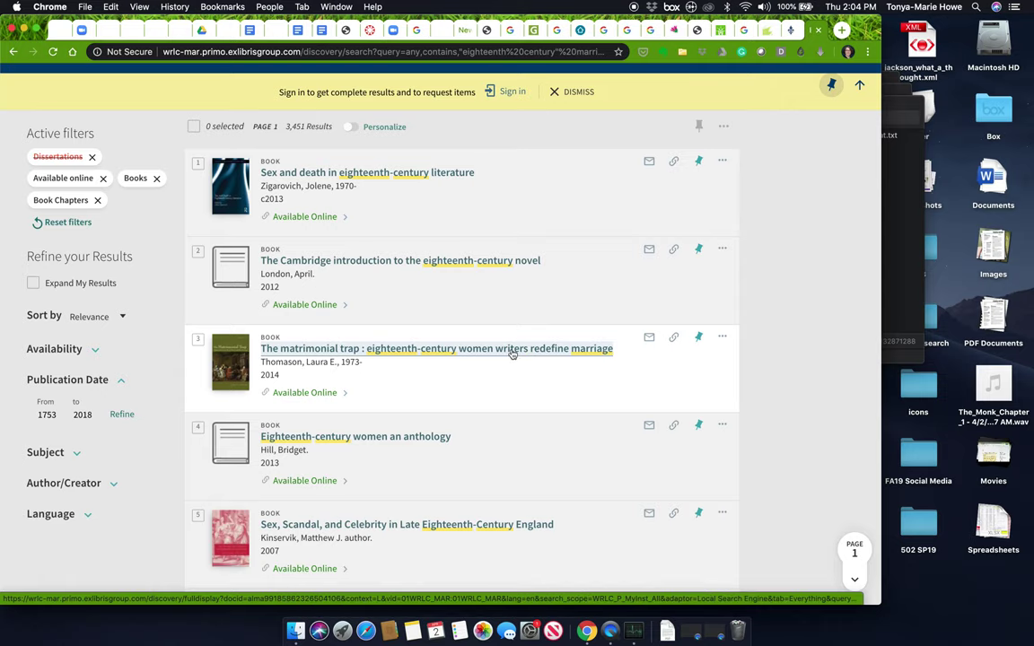
scroll(404, 411, down, 4)
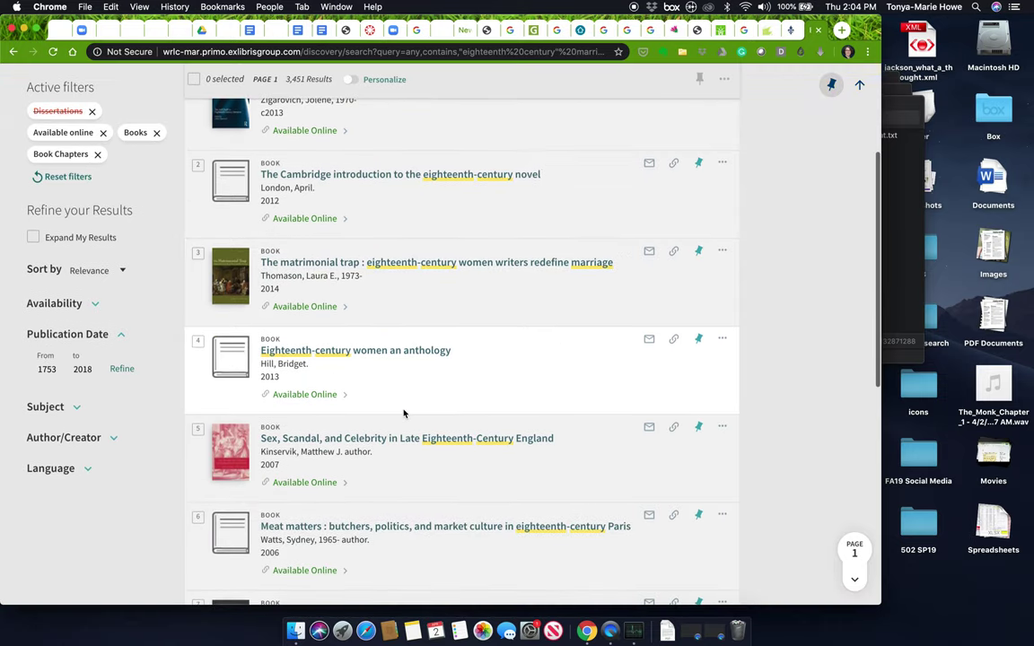
scroll(404, 412, down, 2)
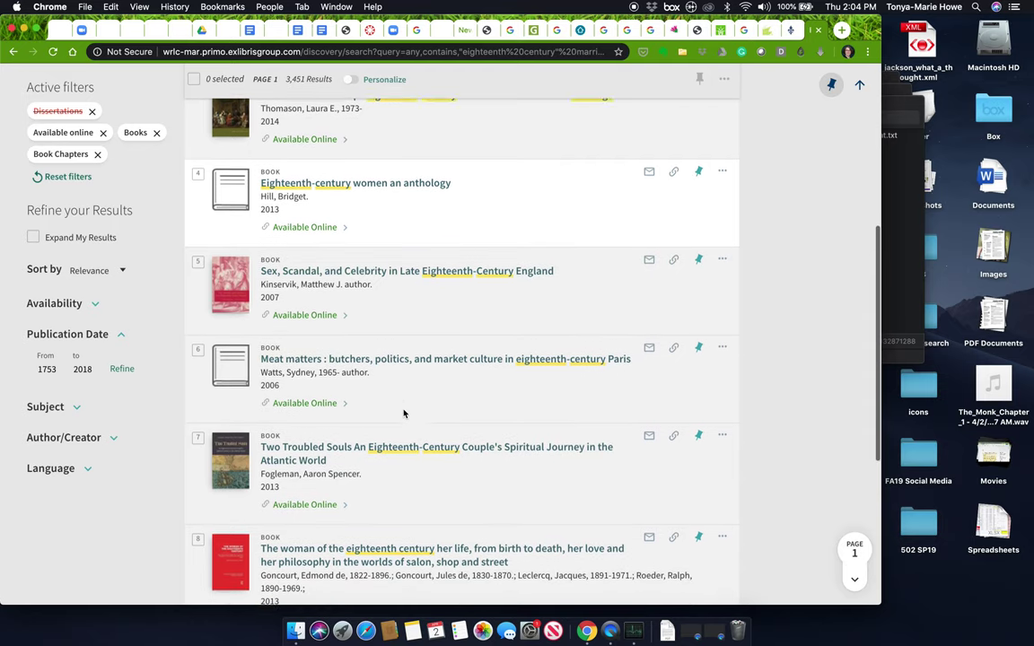
scroll(404, 413, up, 8)
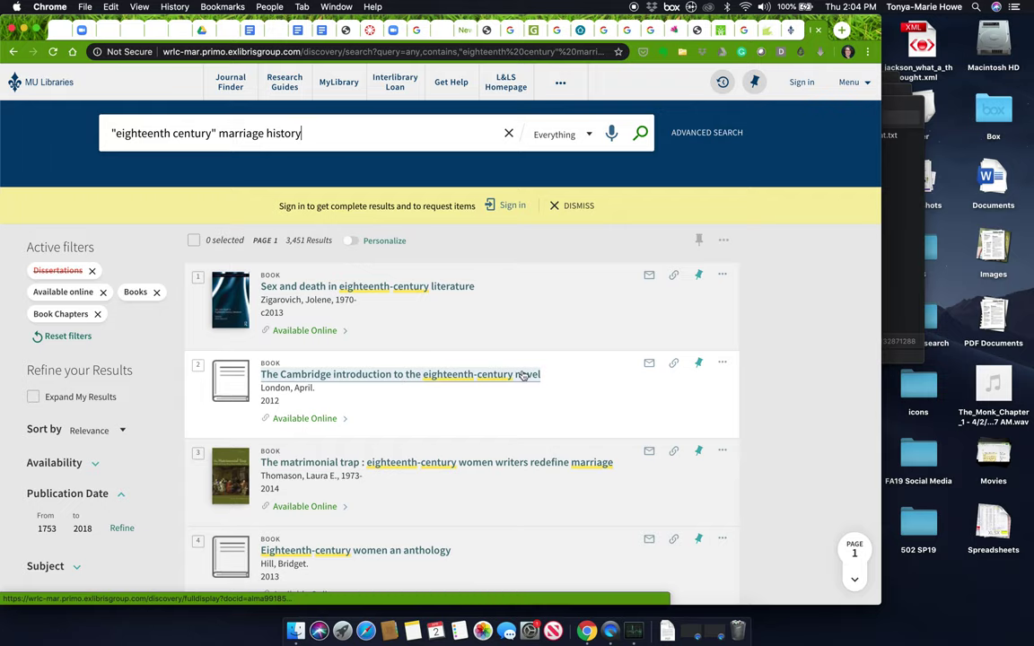
- Open the record for "The Cambridge introduction to the eighteenth-century novel" and review its full-text availability, description and contents
click(345, 377)
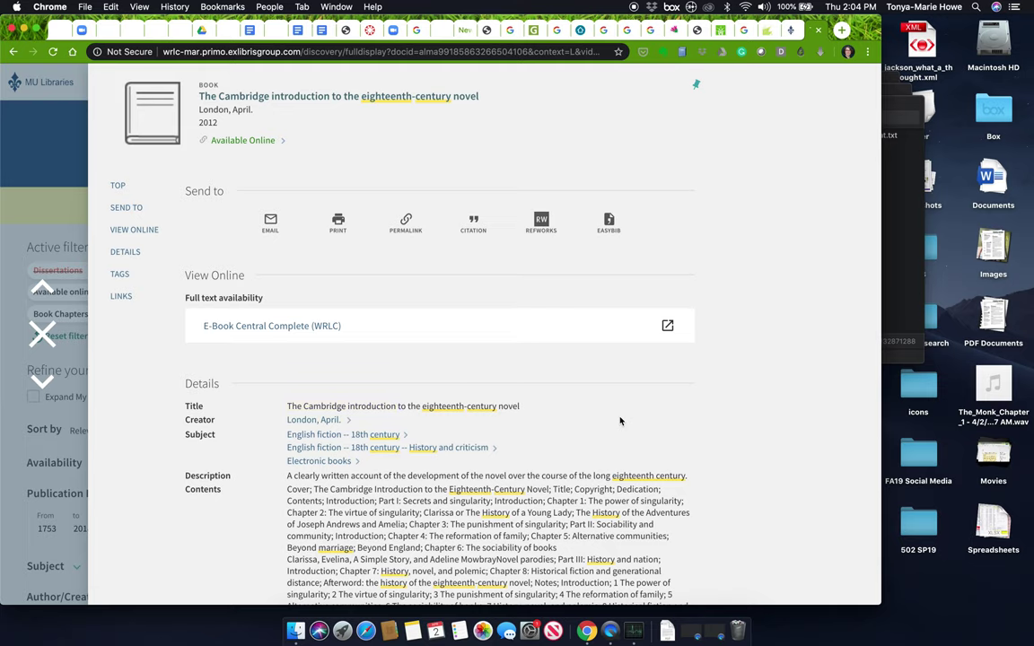
scroll(617, 420, down, 4)
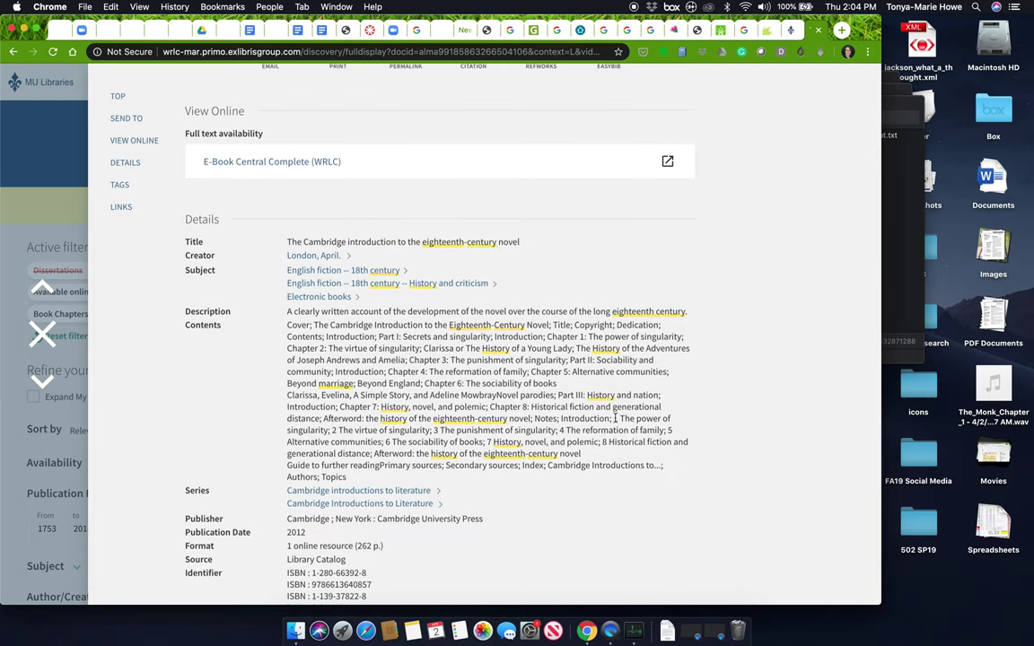
scroll(615, 418, up, 1)
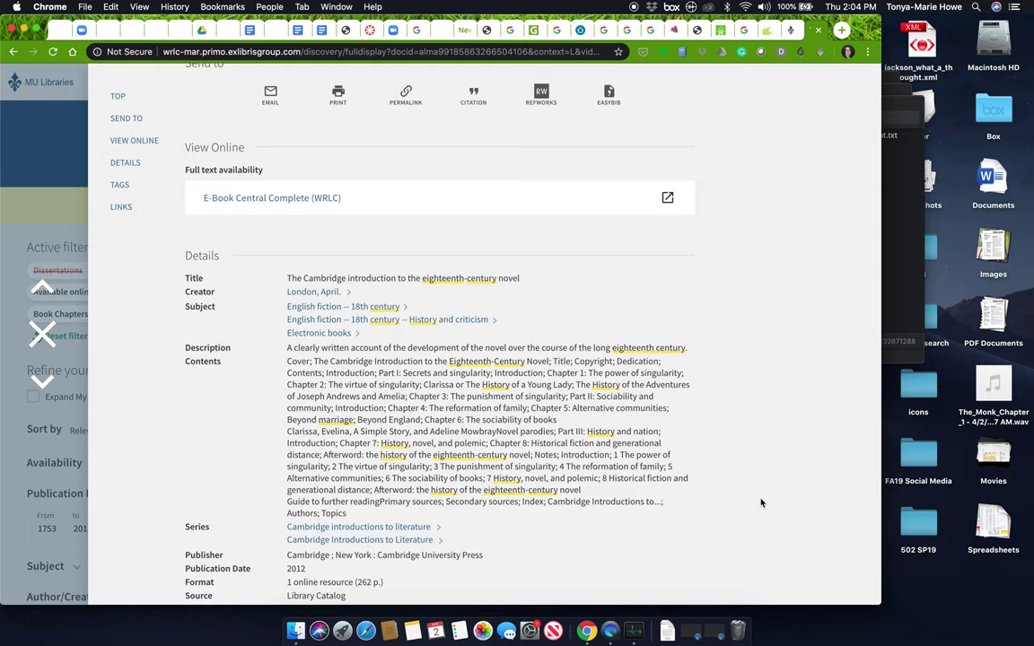
scroll(762, 458, up, 3)
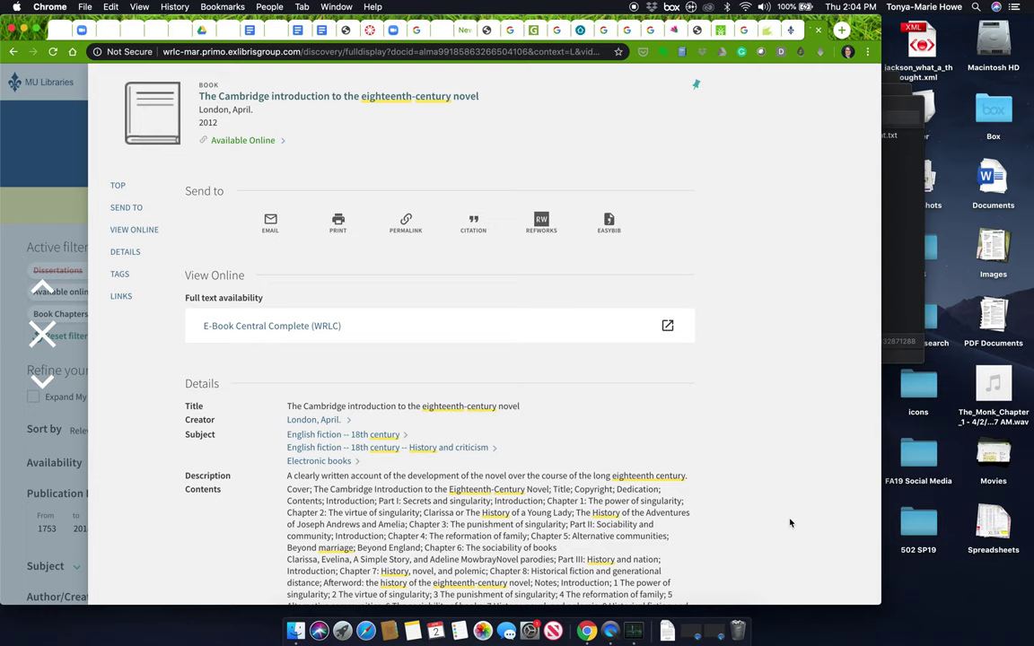
scroll(789, 523, down, 3)
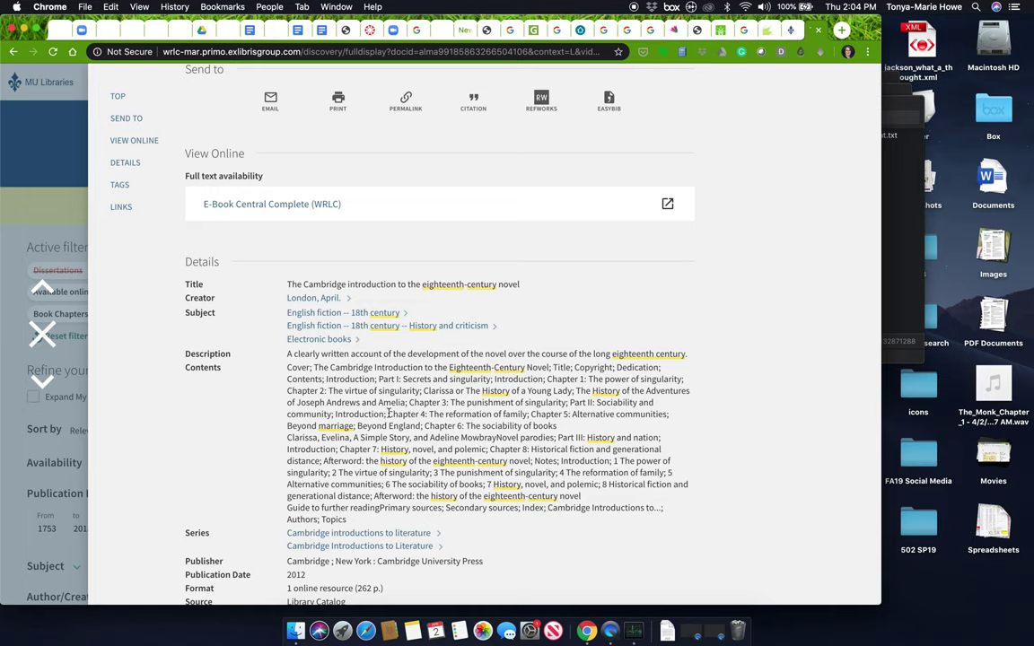
- Highlight the contents passage from Chapter 4 to "Beyond marriage" and close the book's record
drag(388, 413, 352, 425)
click(530, 415)
drag(388, 427, 358, 427)
click(41, 332)
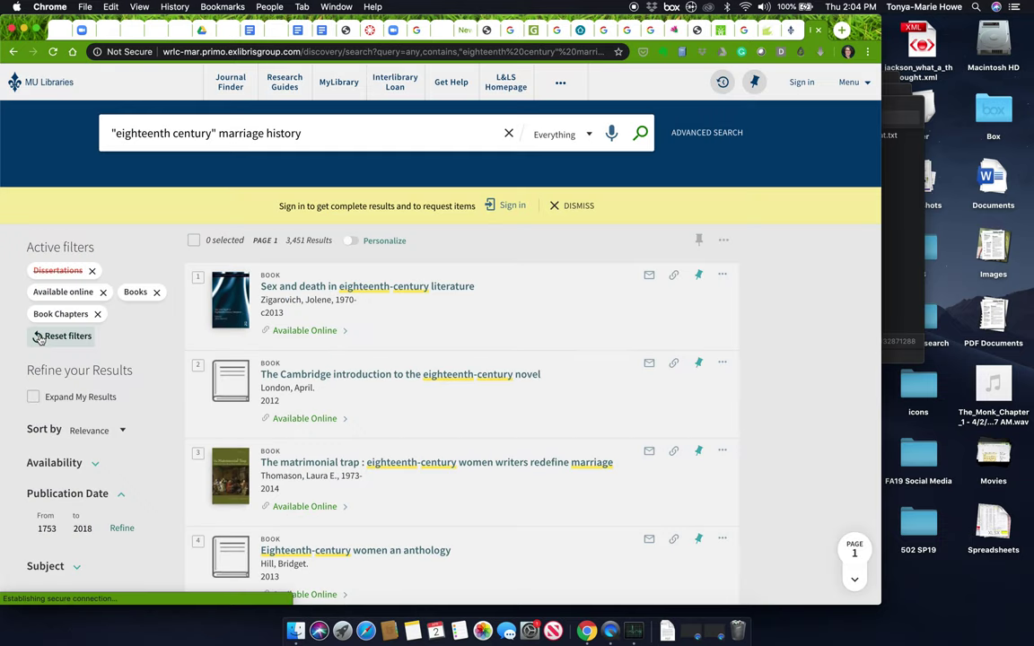
- Open the record for "The matrimonial trap : eighteenth-century women writers redefine marriage" and read its subjects, description and contents
scroll(445, 517, down, 4)
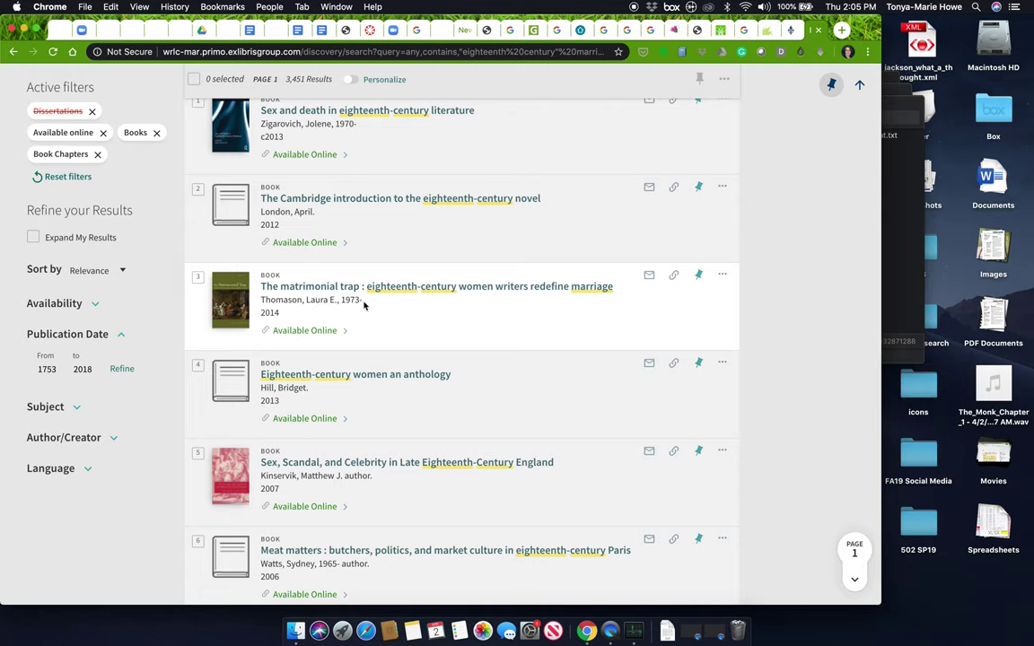
click(315, 289)
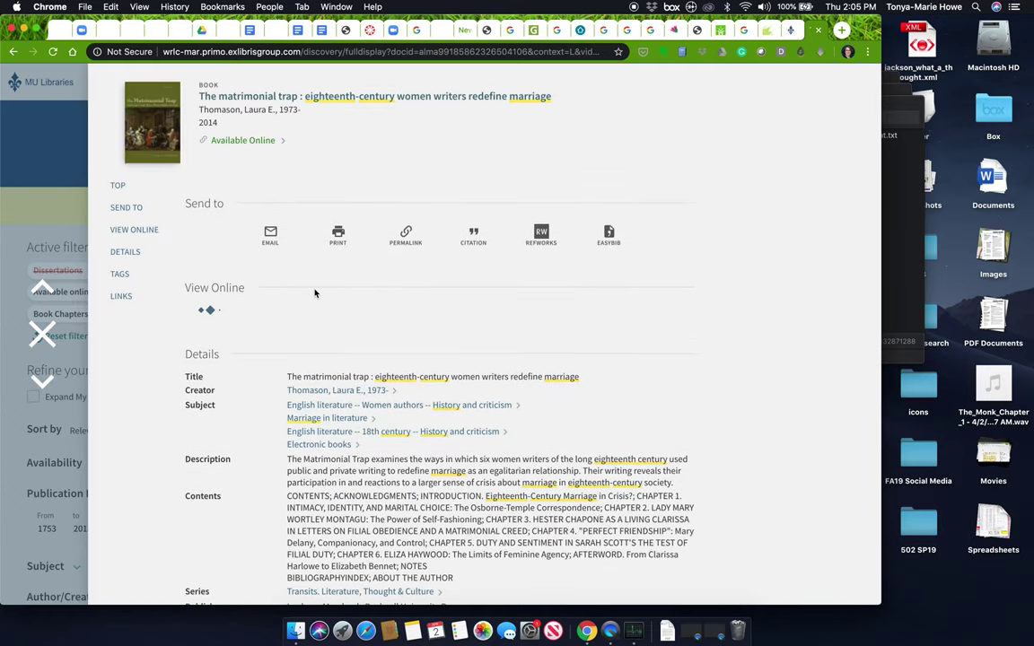
scroll(337, 536, down, 3)
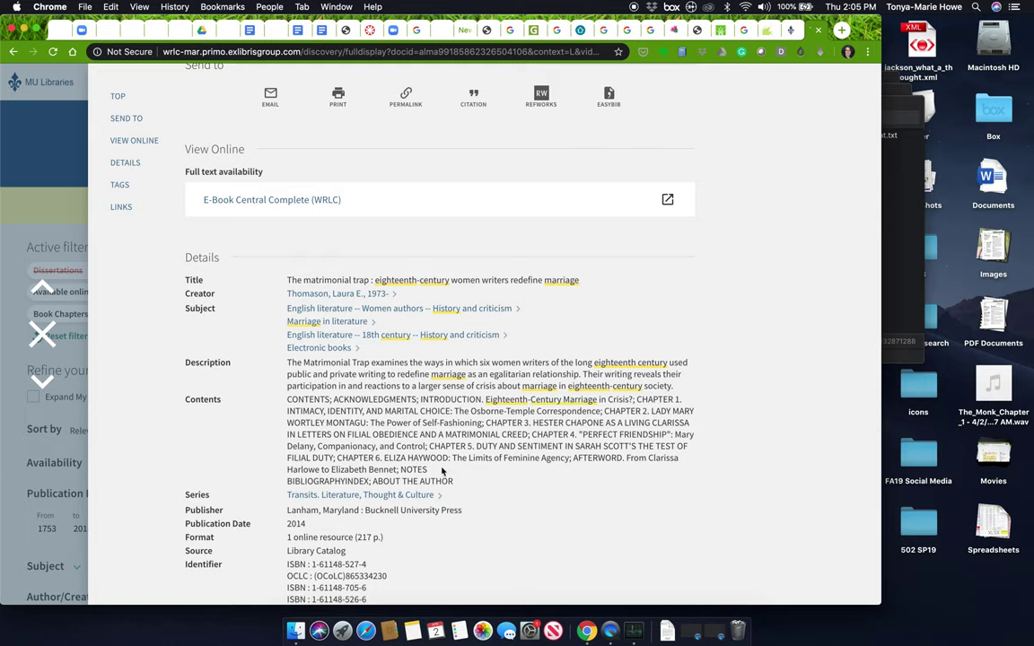
scroll(435, 471, down, 3)
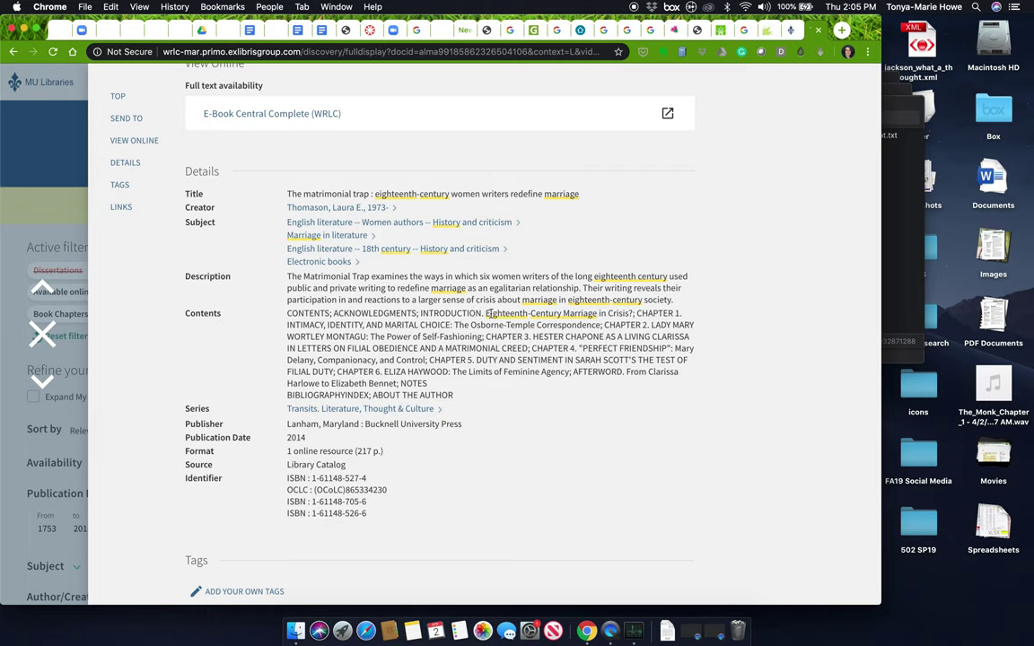
- Highlight the introduction title "Eighteenth-Century Marriage in Crisis?" in the book's contents and reread the surrounding details
drag(492, 314, 635, 314)
scroll(459, 370, up, 1)
scroll(459, 370, down, 1)
scroll(447, 343, up, 2)
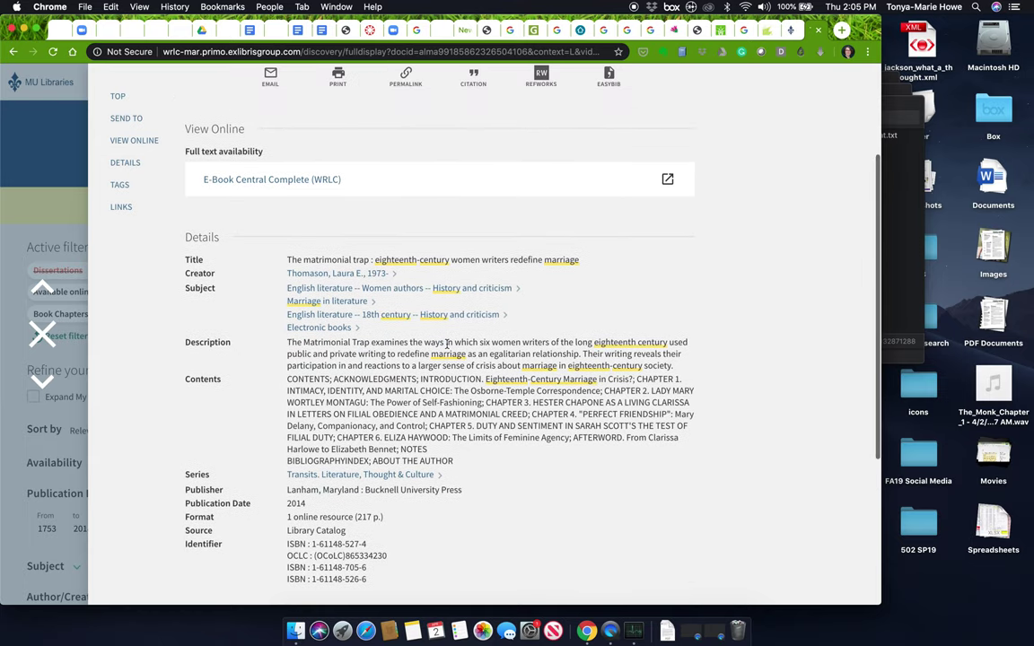
- Open the book's full text through E-Book Central Complete (WRLC), choosing Marymount University as the institution
scroll(448, 346, up, 5)
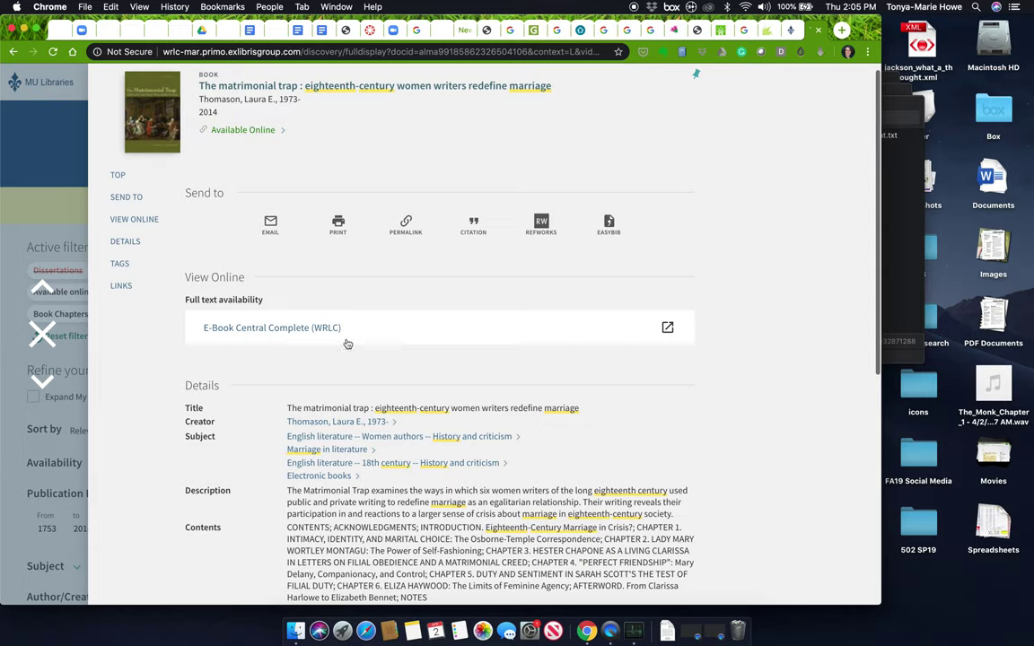
click(290, 330)
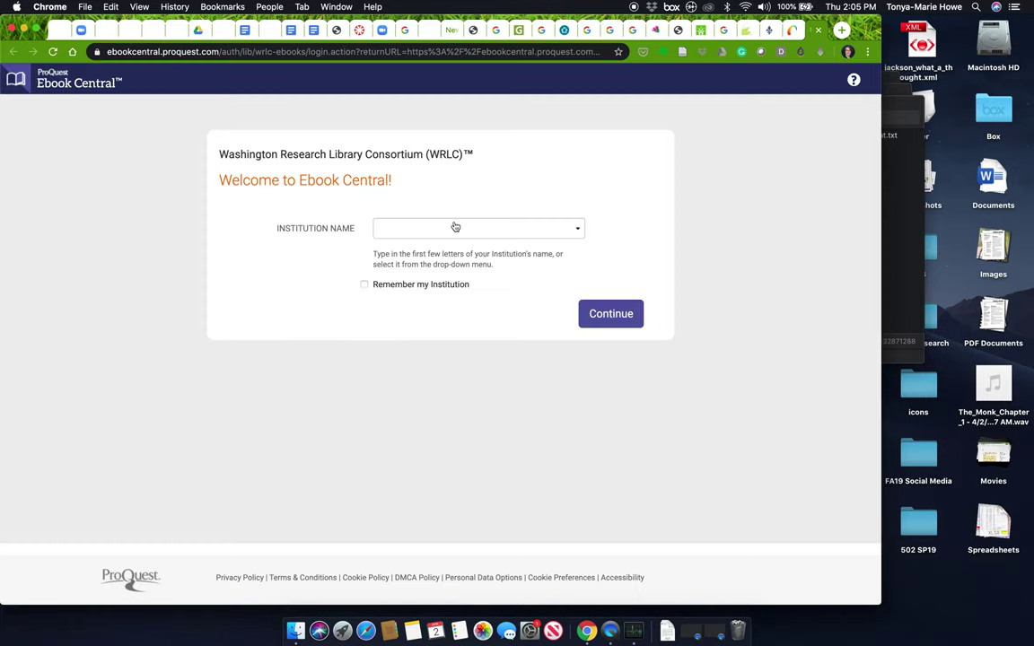
click(455, 228)
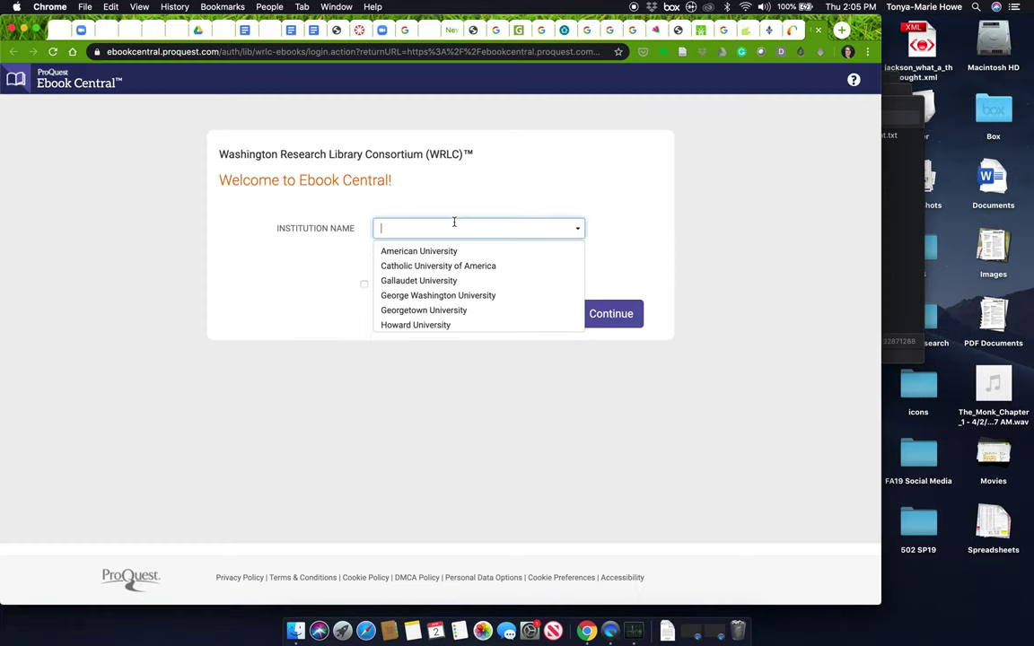
scroll(429, 298, down, 2)
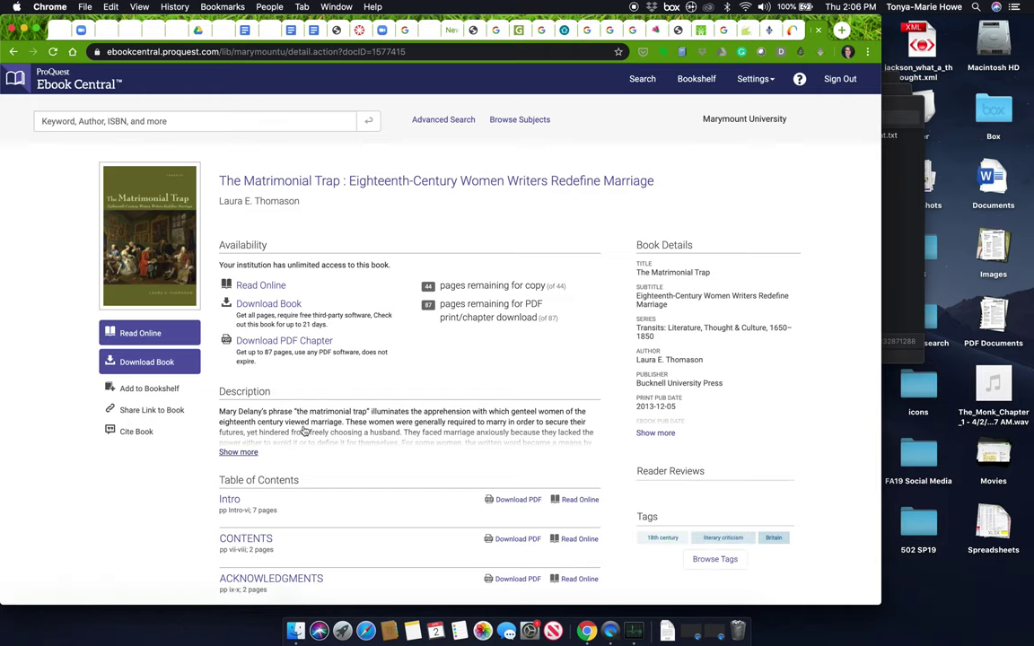
- Check the table of contents and open the introduction "Eighteenth-Century Marriage in Crisis?" online to read its first page
scroll(315, 440, down, 5)
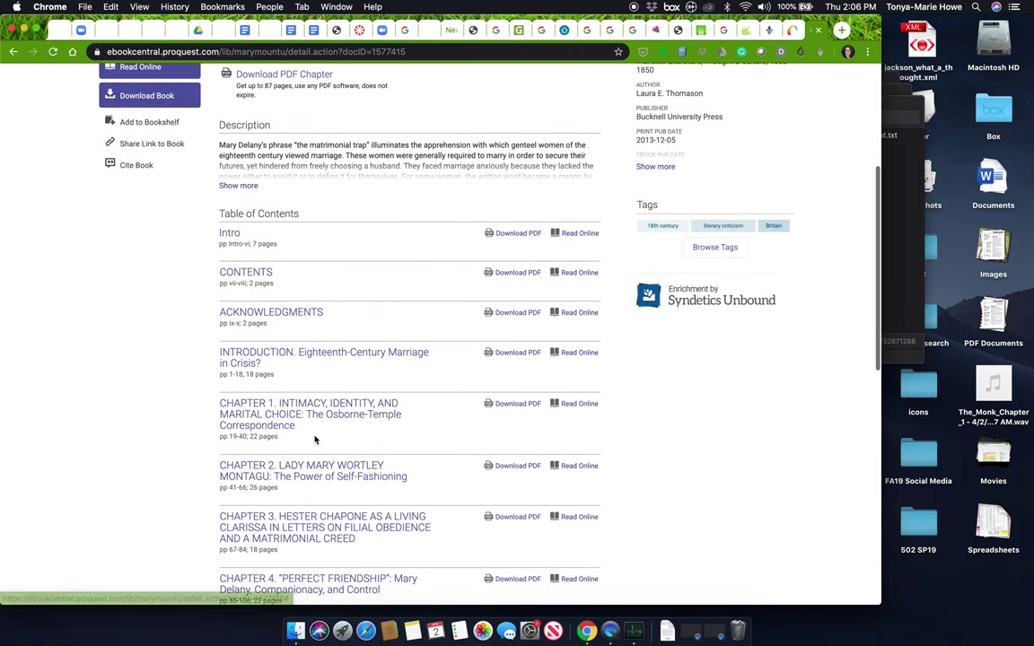
scroll(315, 440, down, 2)
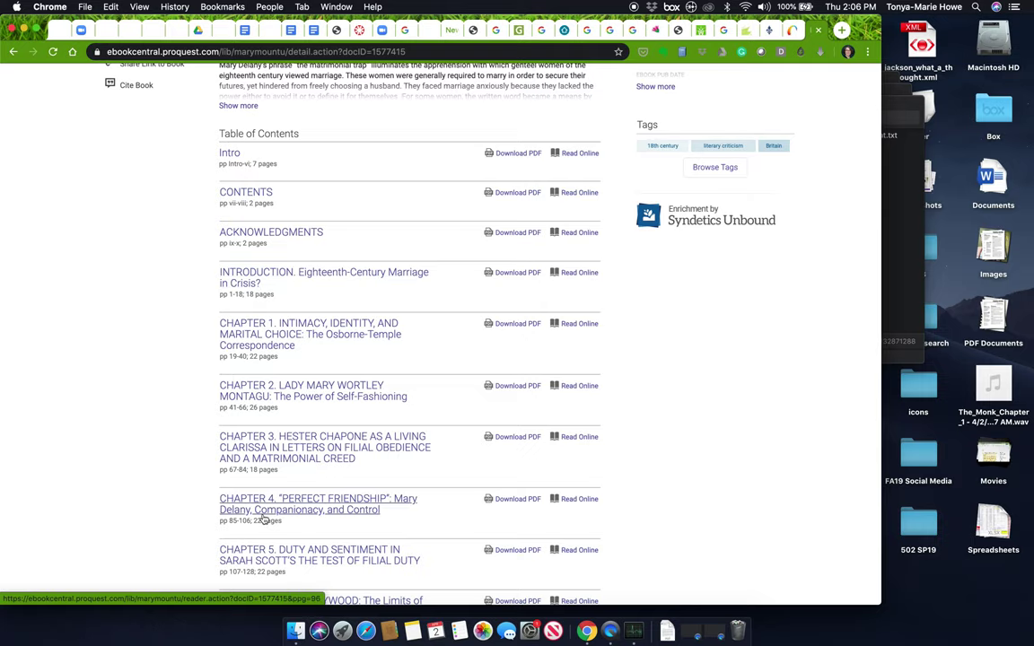
scroll(300, 527, down, 4)
scroll(300, 527, up, 5)
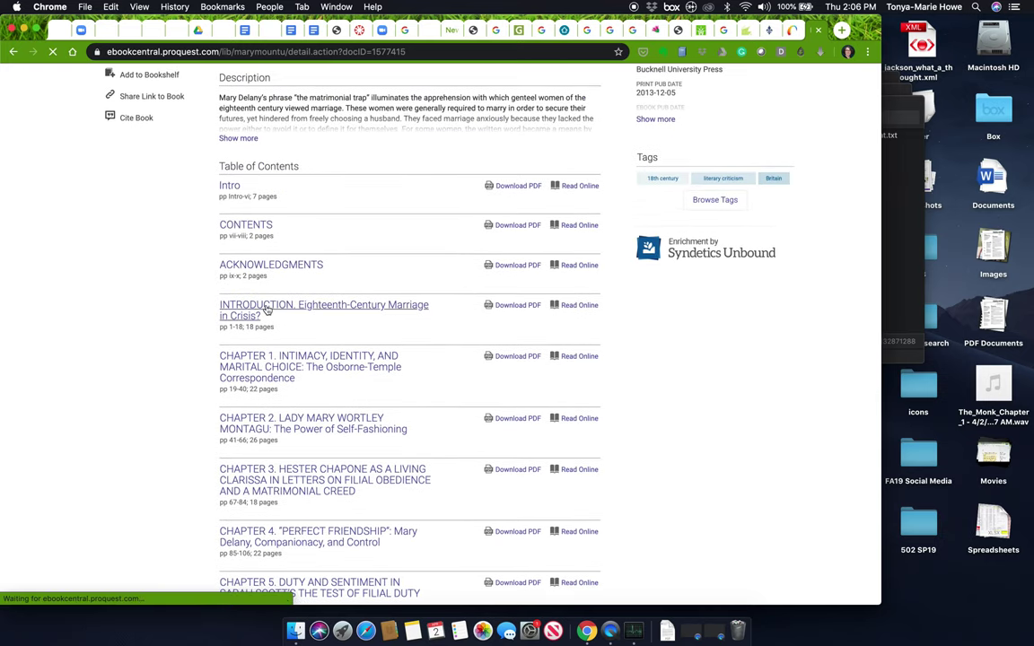
click(268, 310)
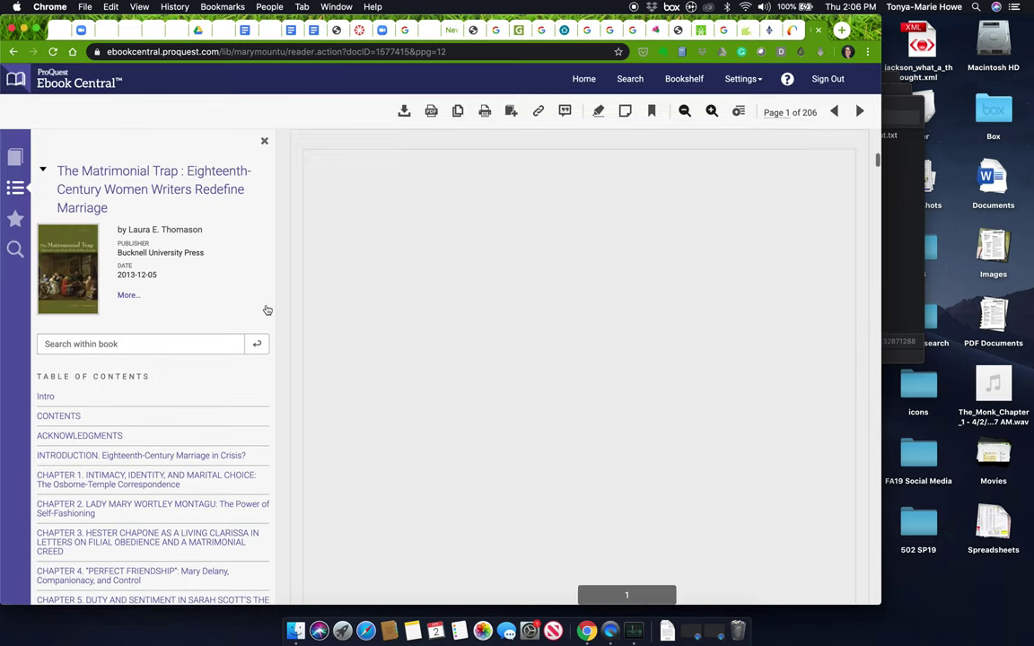
scroll(547, 436, down, 5)
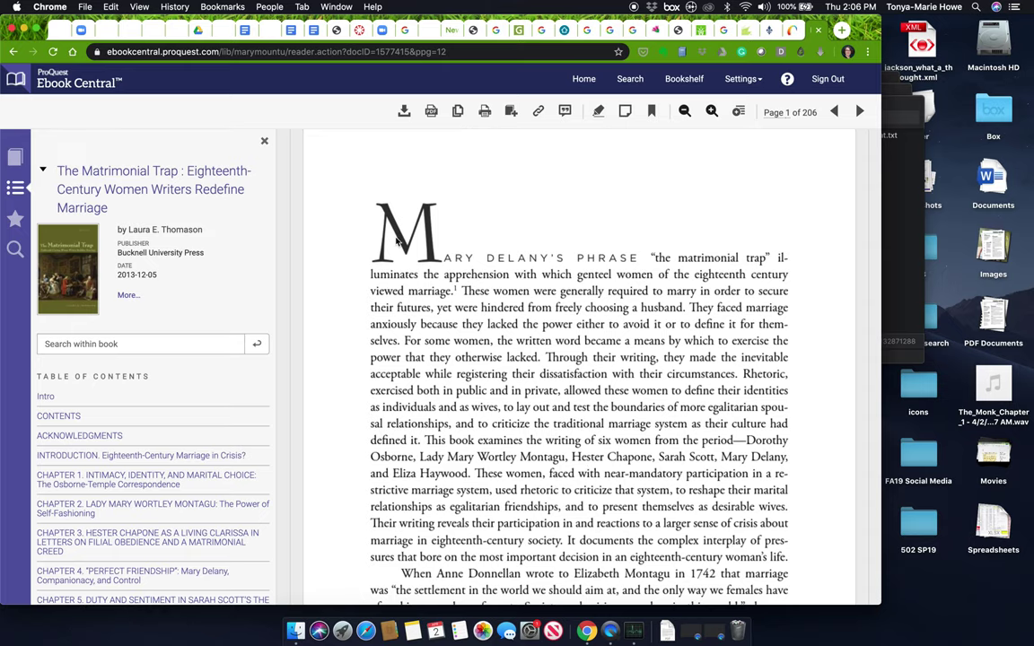
scroll(397, 241, up, 5)
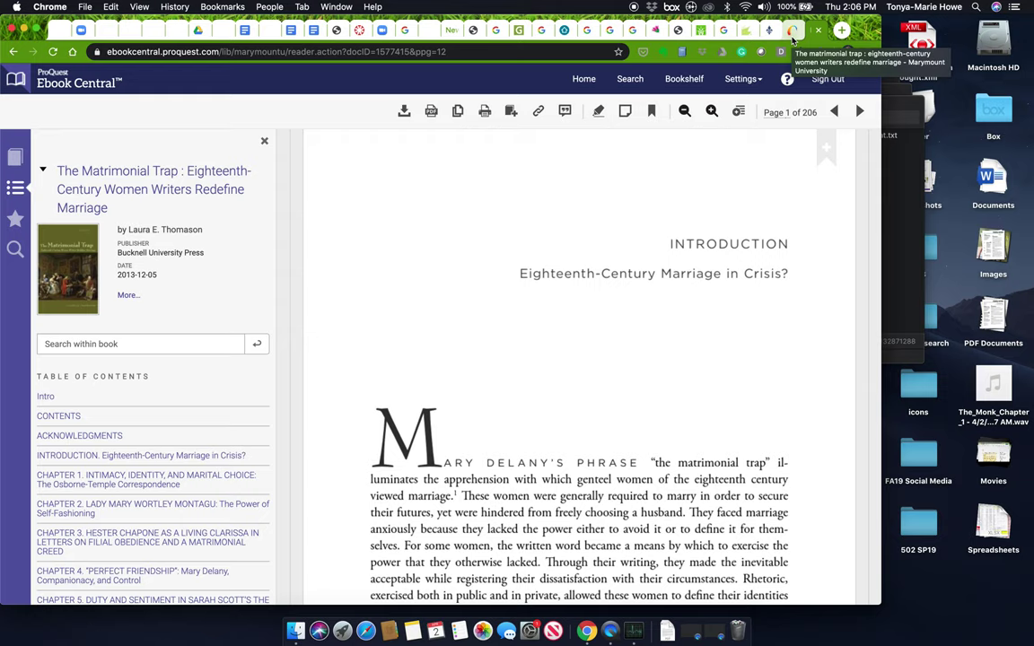
- Return to the library results, change the query to "regency" marriage history, run the search and look over the results and available filters
click(792, 40)
click(42, 334)
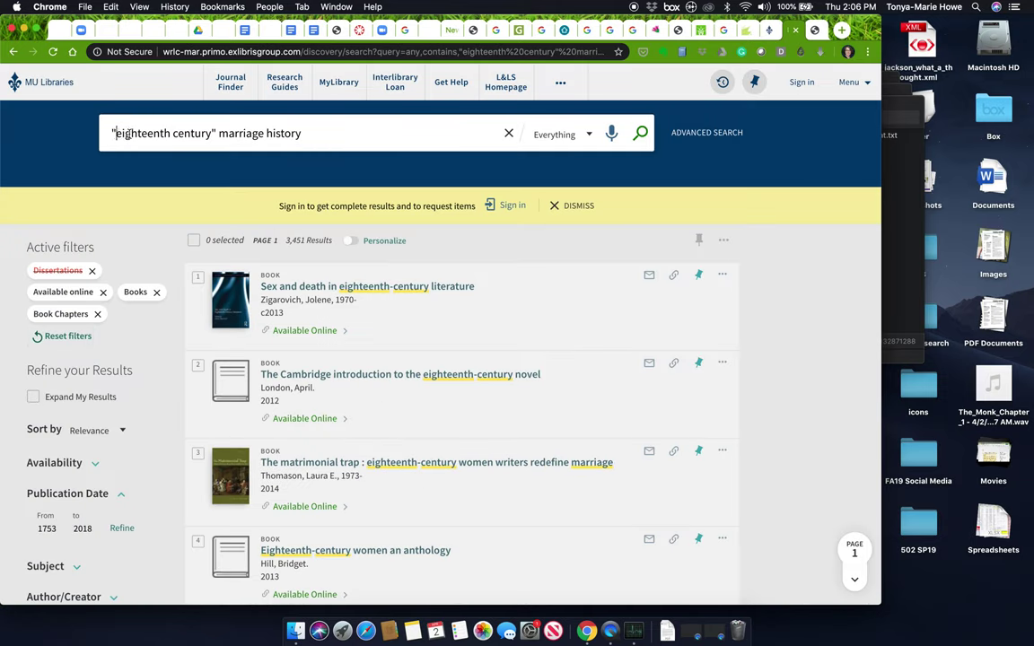
drag(134, 132, 212, 132)
text(regency)
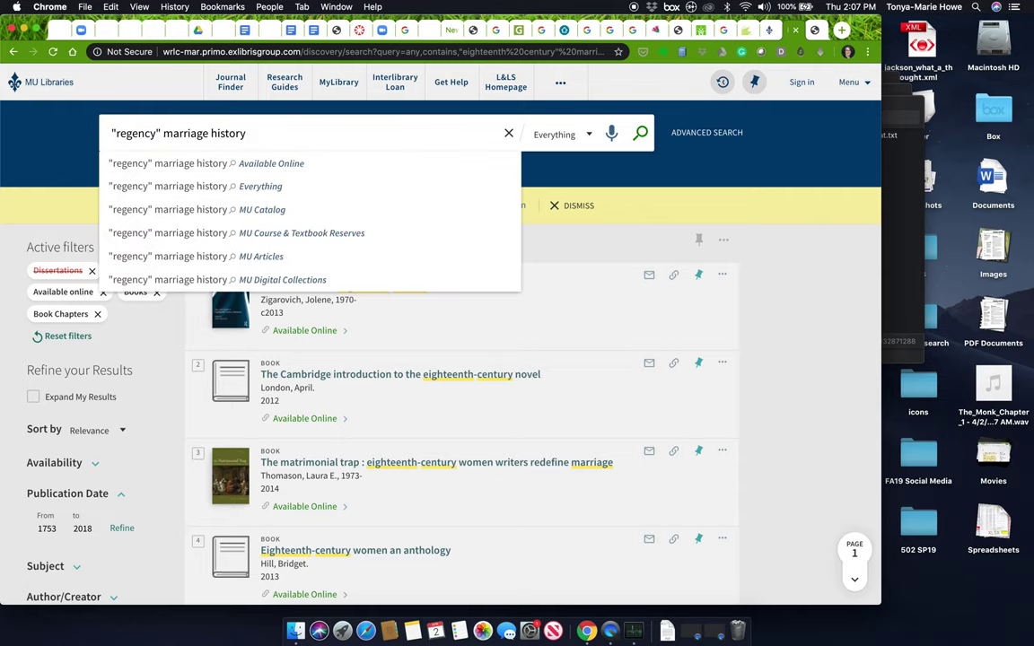
key(Return)
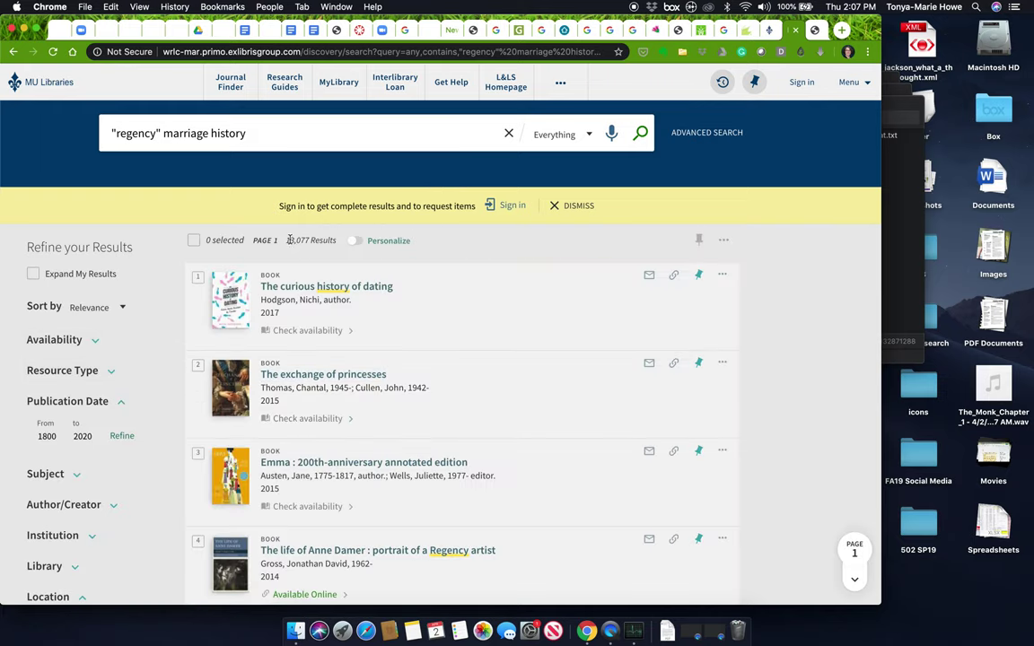
scroll(114, 480, down, 2)
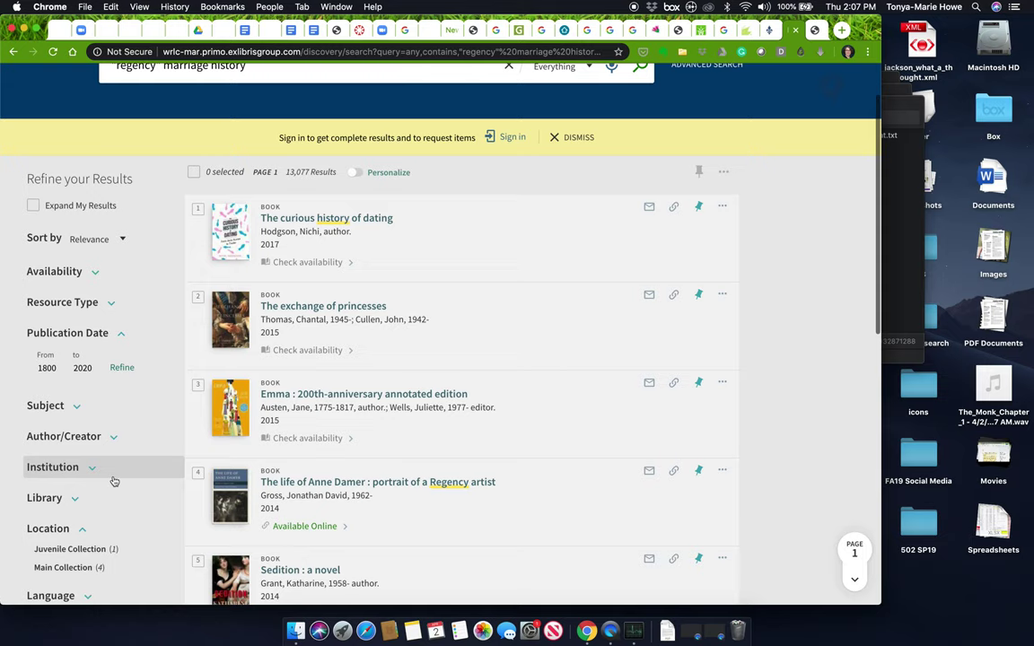
scroll(114, 482, down, 3)
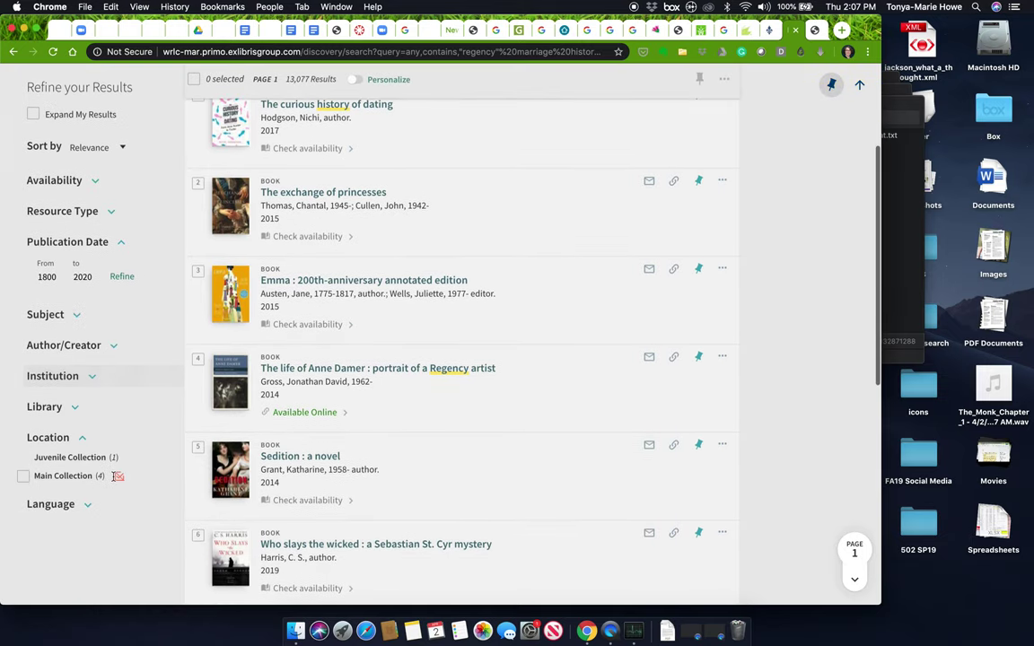
scroll(100, 257, up, 2)
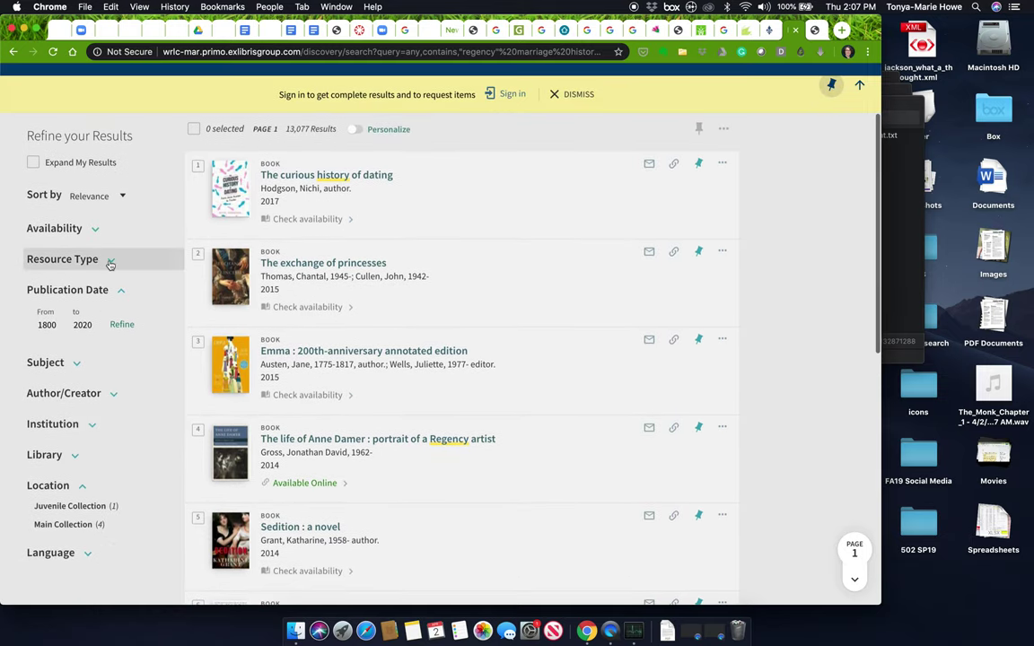
- Filter the "regency" marriage history results to book chapters and books that are available online
click(110, 260)
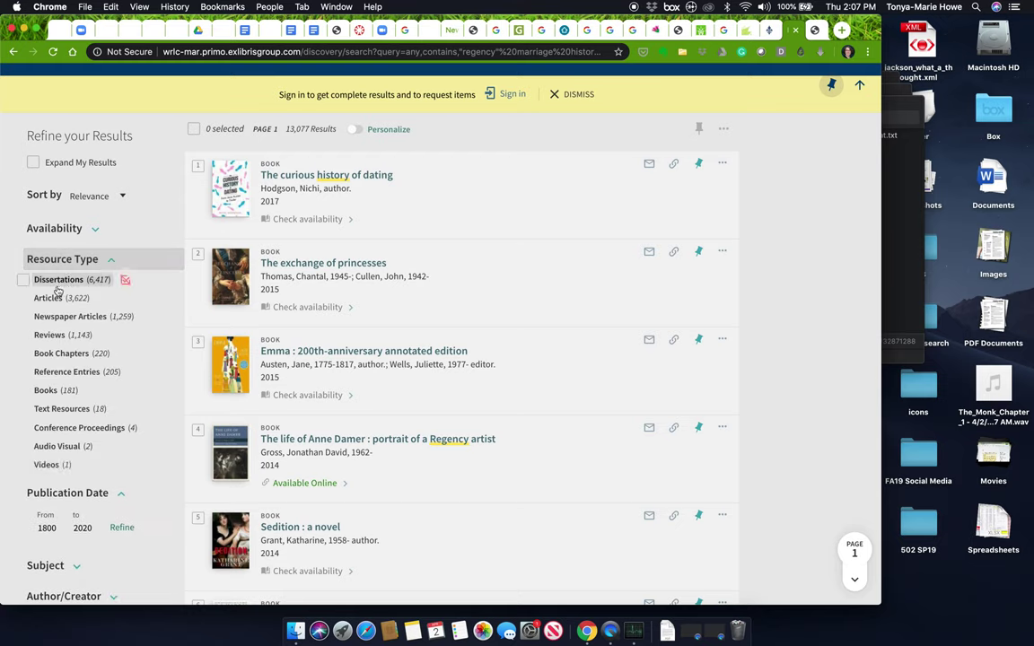
click(24, 354)
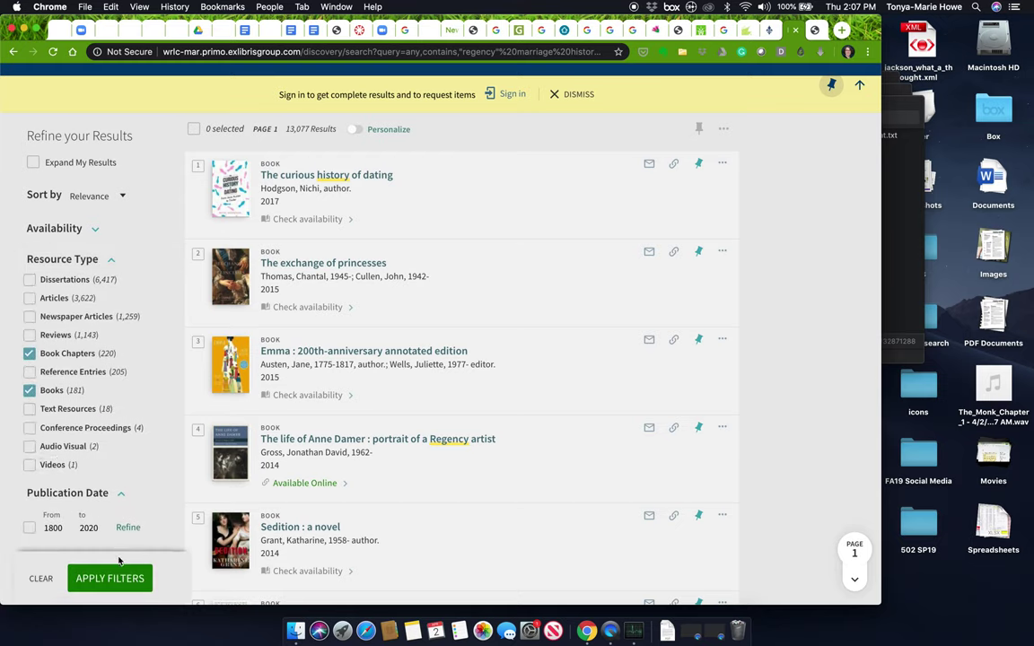
scroll(100, 332, up, 3)
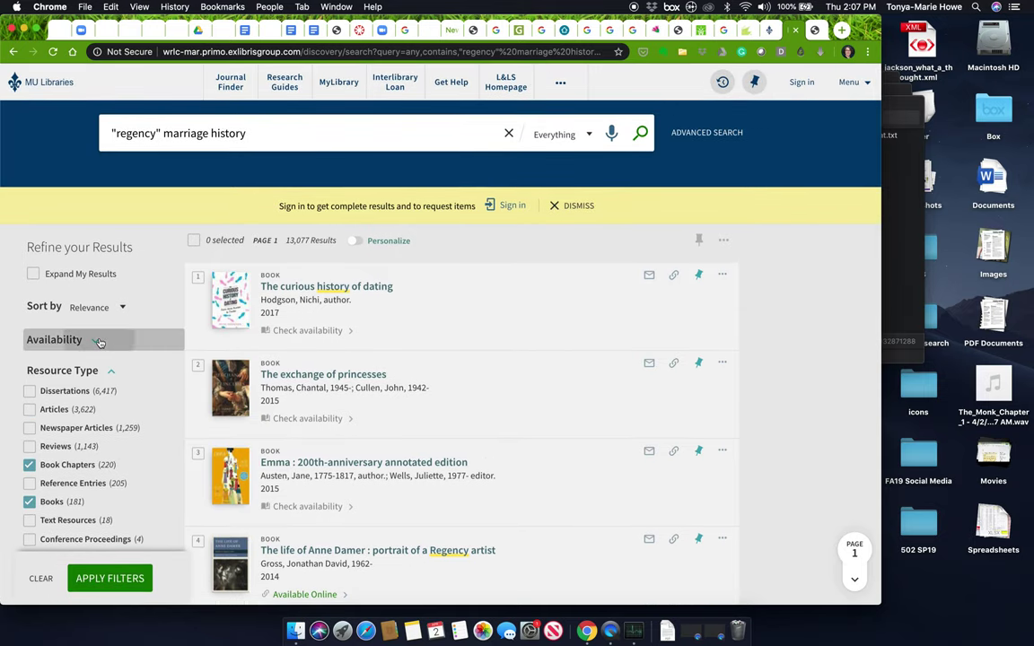
click(100, 341)
click(30, 360)
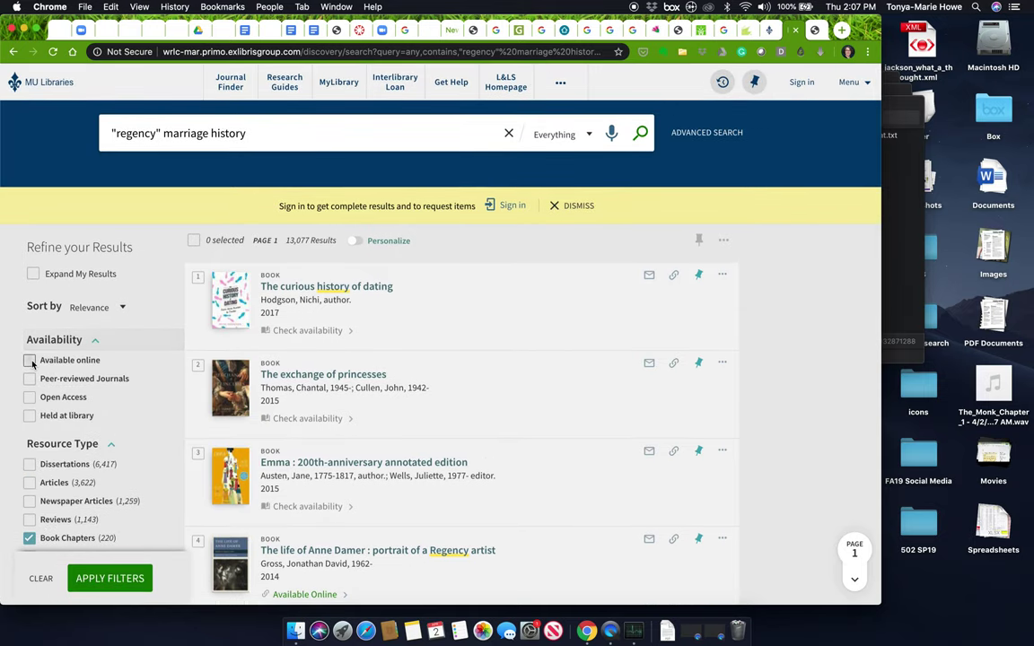
click(149, 576)
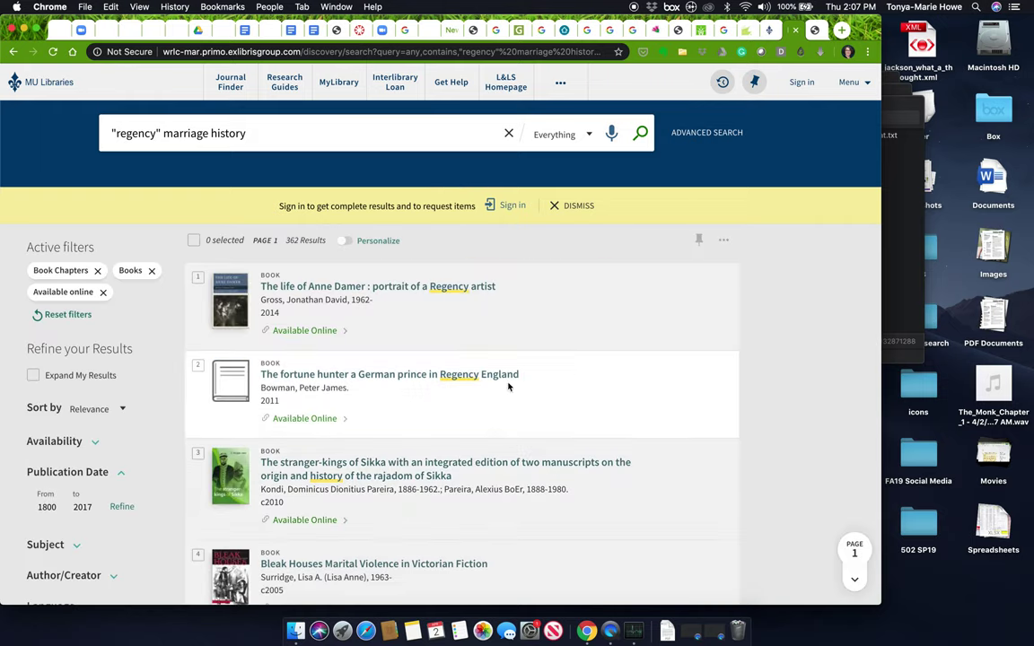
- Look through the first page of filtered results for titles relevant to Regency marriage
scroll(697, 491, down, 5)
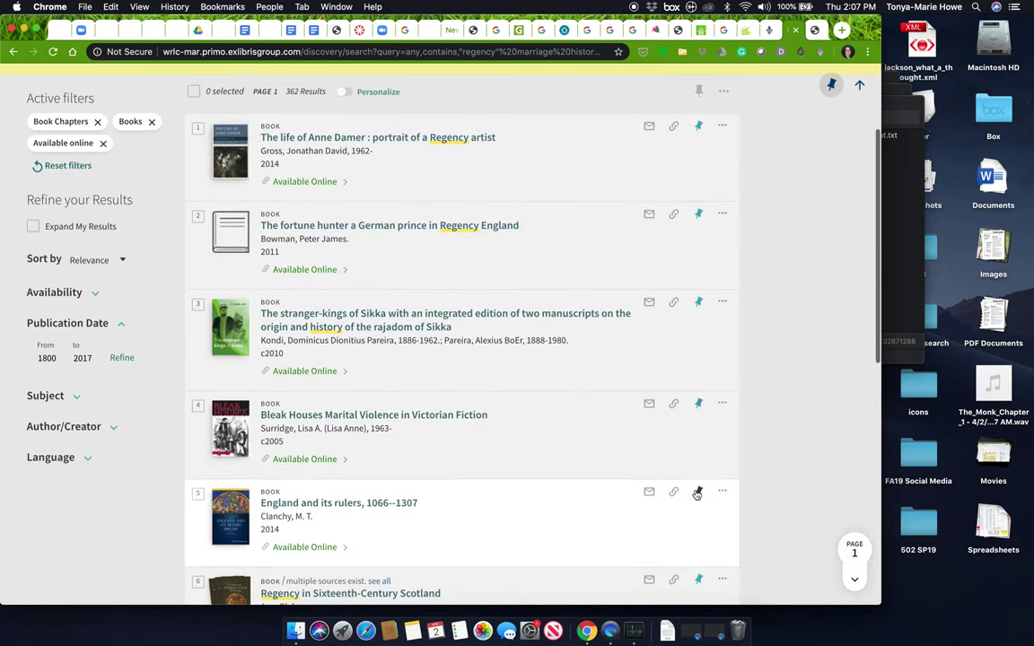
scroll(698, 494, down, 8)
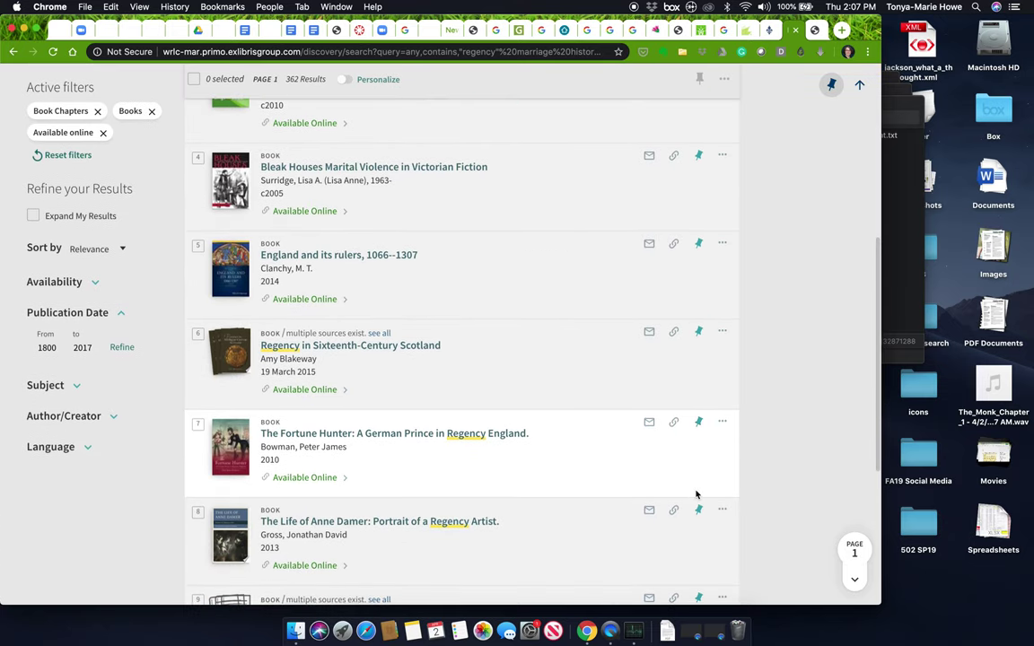
scroll(561, 522, down, 5)
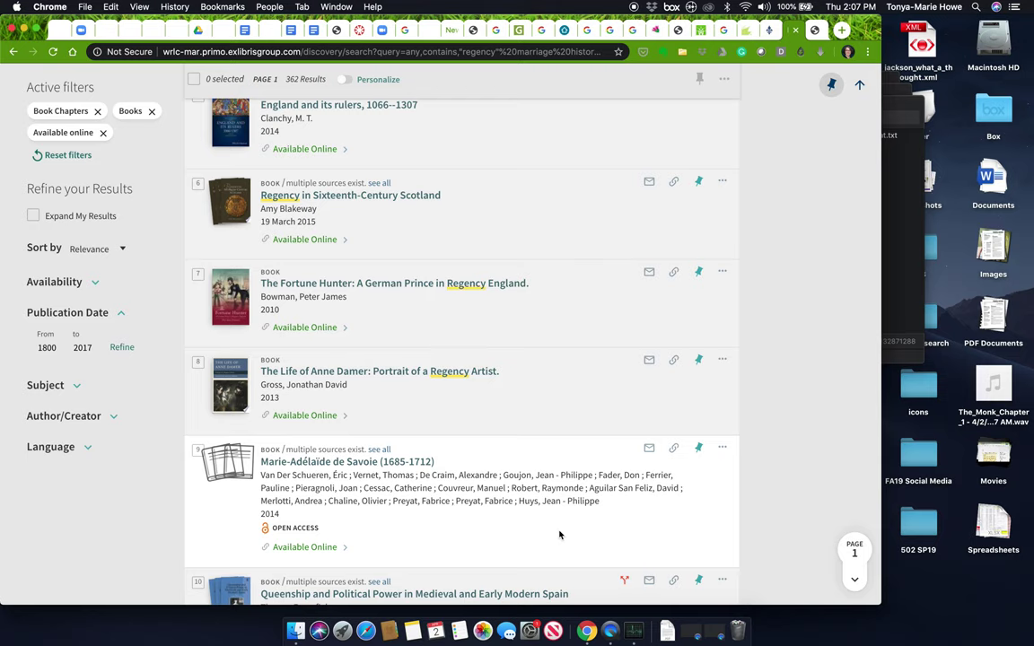
scroll(559, 535, down, 3)
scroll(559, 535, up, 2)
scroll(559, 535, up, 8)
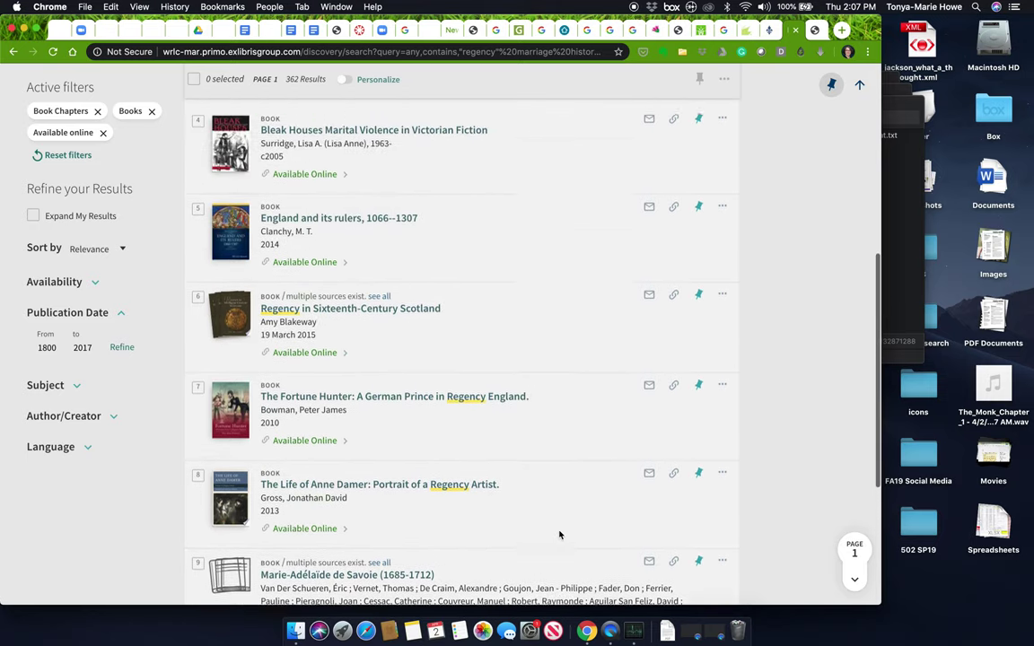
scroll(559, 535, up, 3)
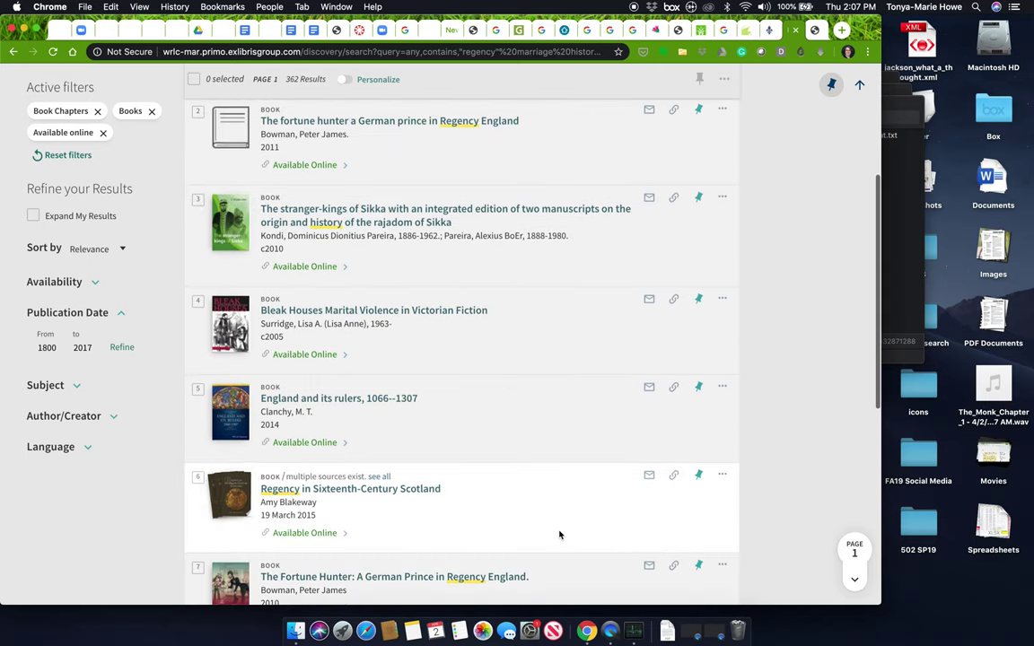
scroll(559, 534, up, 2)
scroll(559, 534, down, 15)
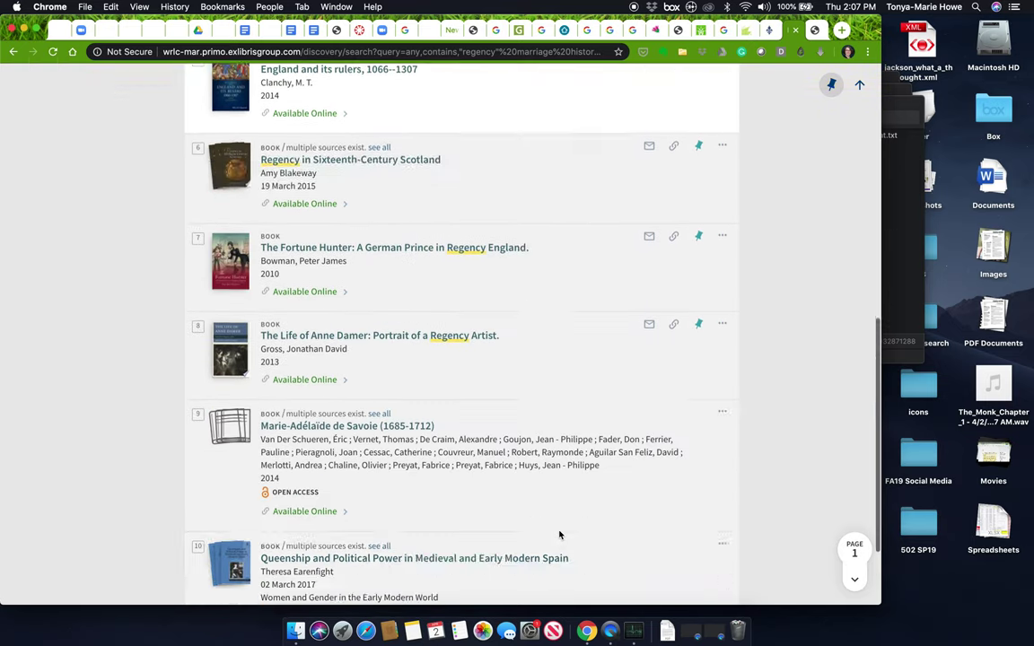
- Load the second page of results and look over its books and book chapters
click(460, 551)
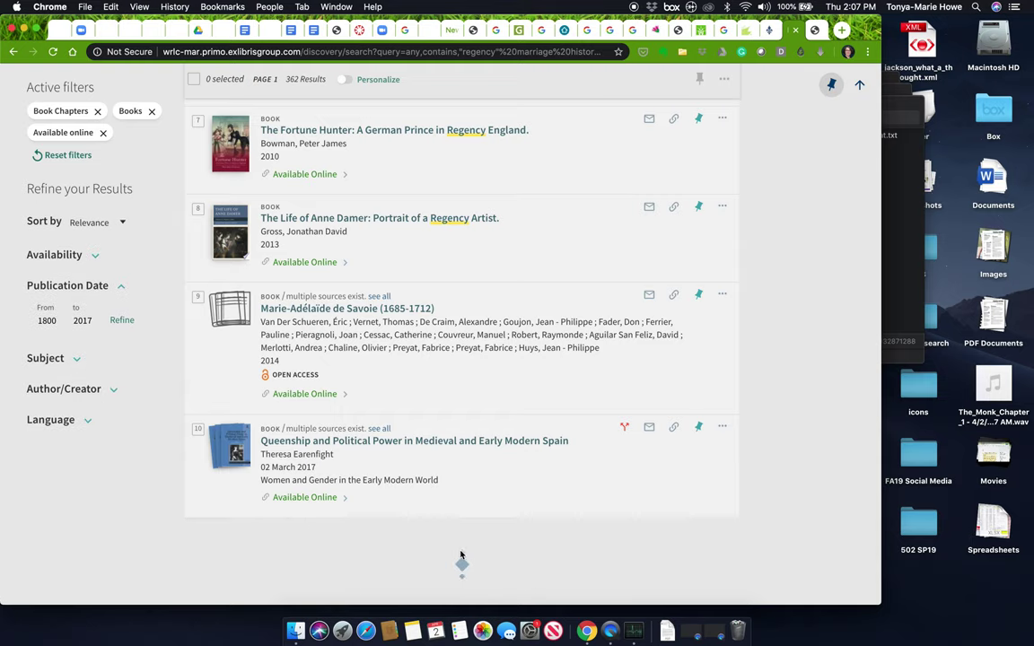
scroll(461, 555, down, 10)
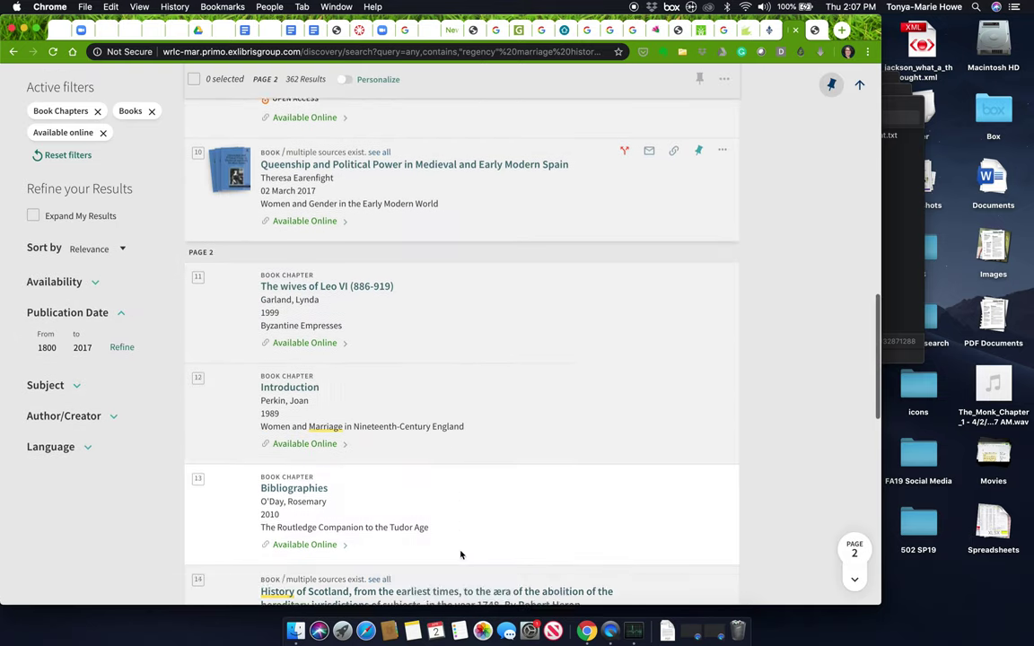
scroll(460, 555, down, 3)
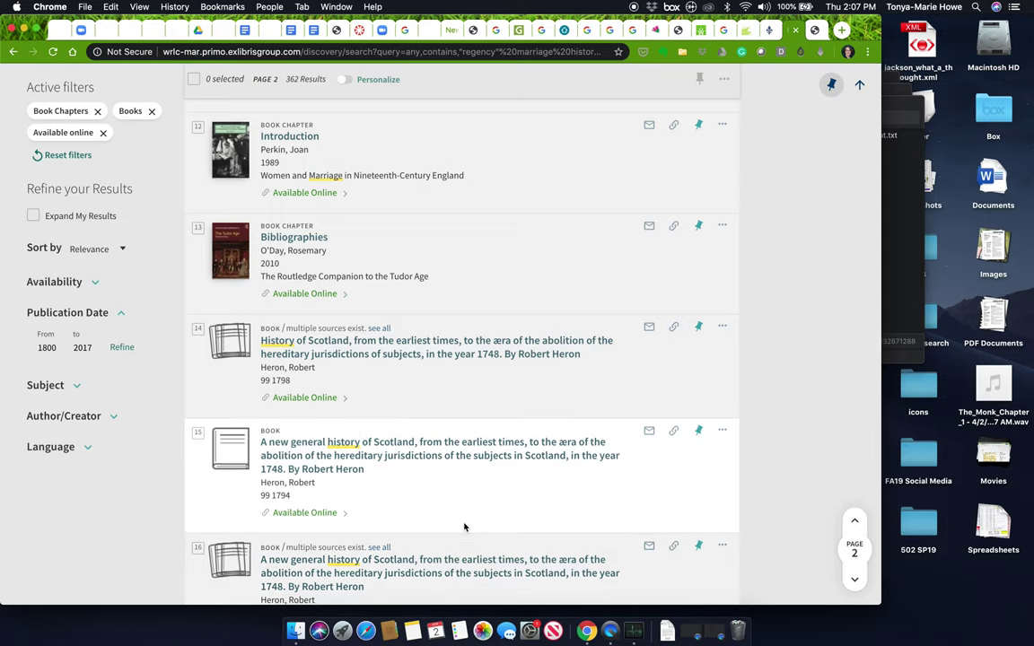
scroll(464, 524, up, 2)
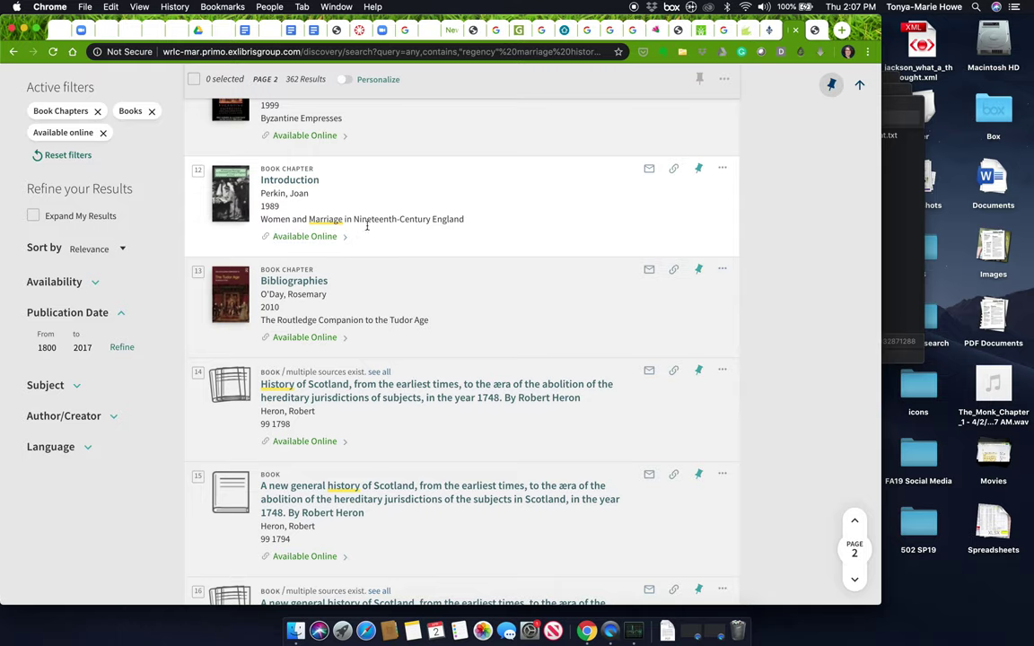
- Open the record for the introduction to "Women and Marriage in Nineteenth-Century England" and go to its full text through E-Book Central Complete (WRLC)
click(274, 237)
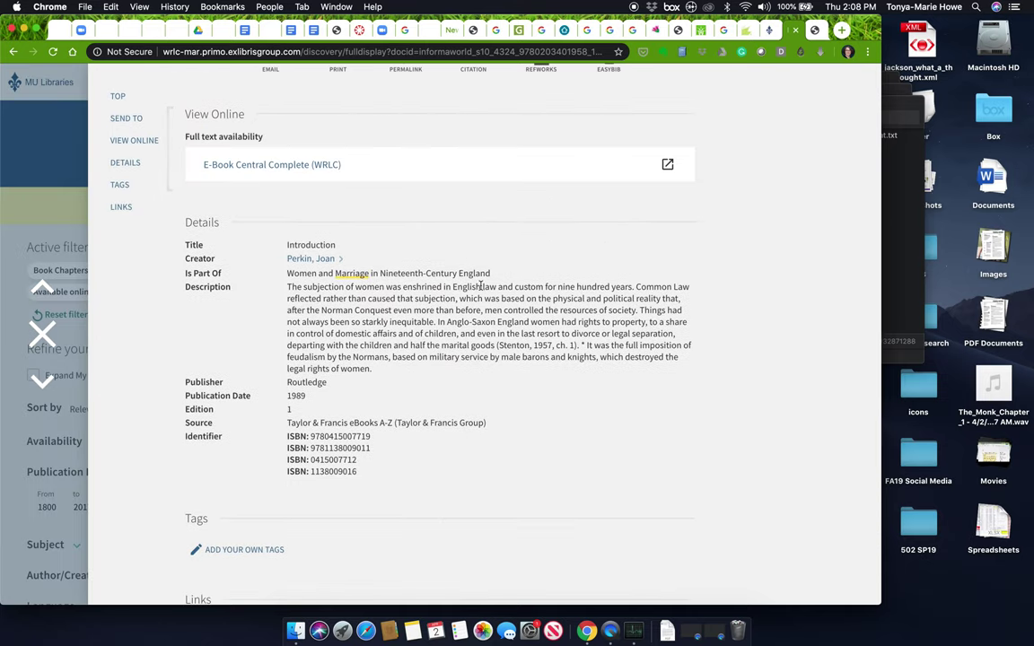
scroll(451, 344, up, 4)
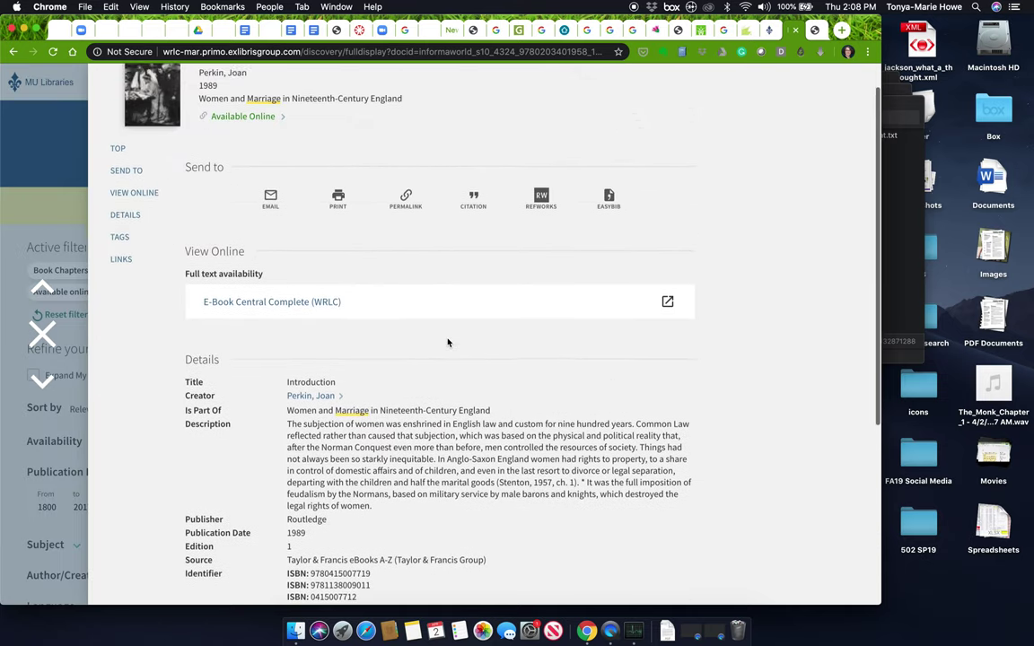
click(294, 338)
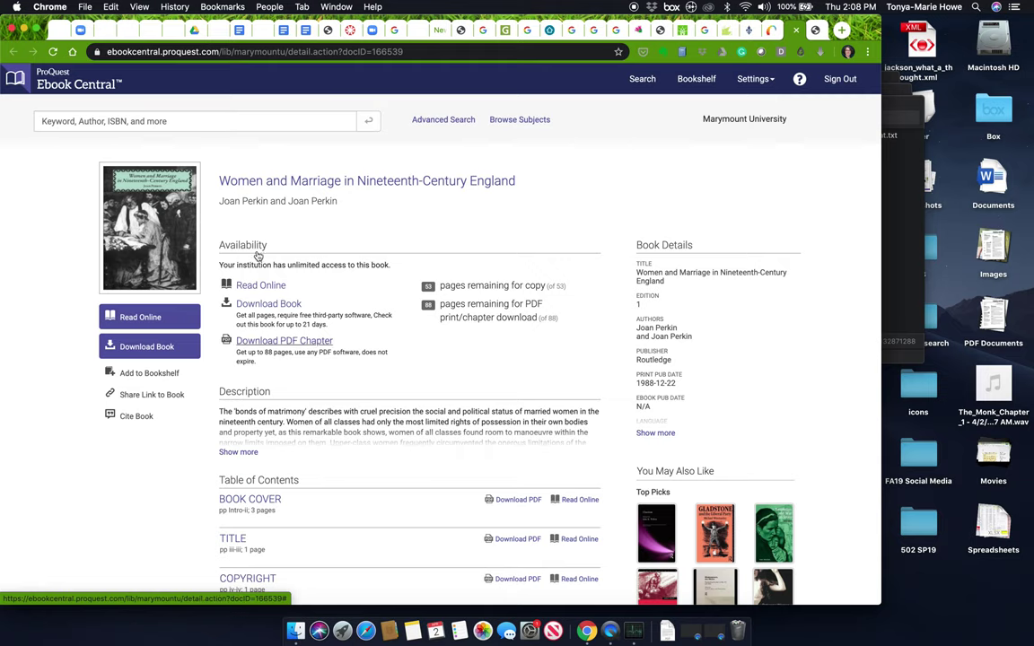
- Check the book's availability and table of contents, and open its Contents section in the online reader
scroll(449, 369, down, 5)
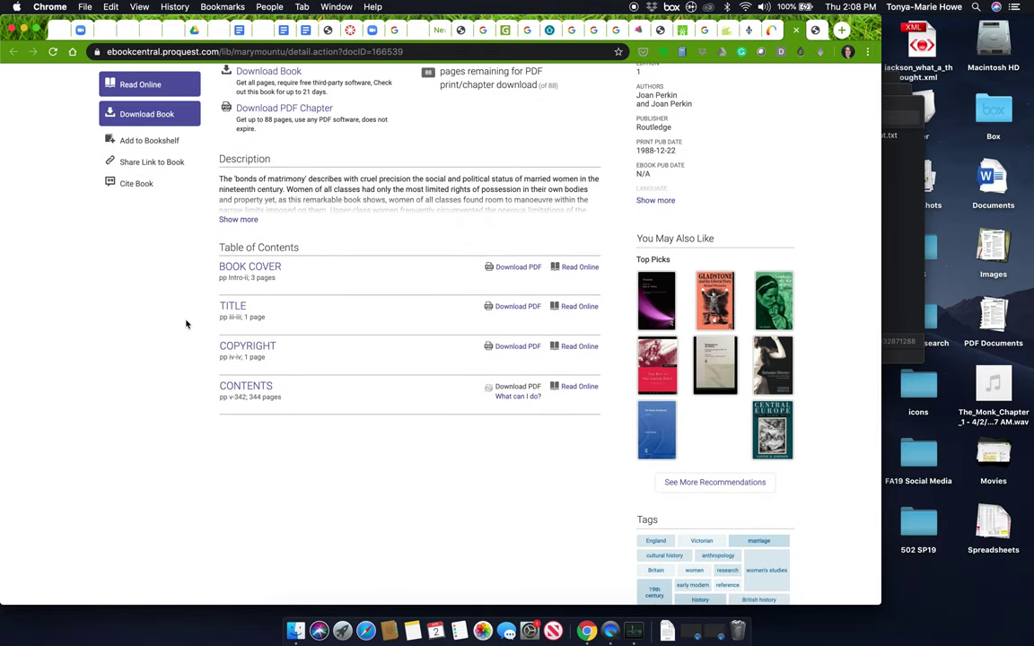
scroll(186, 298, up, 4)
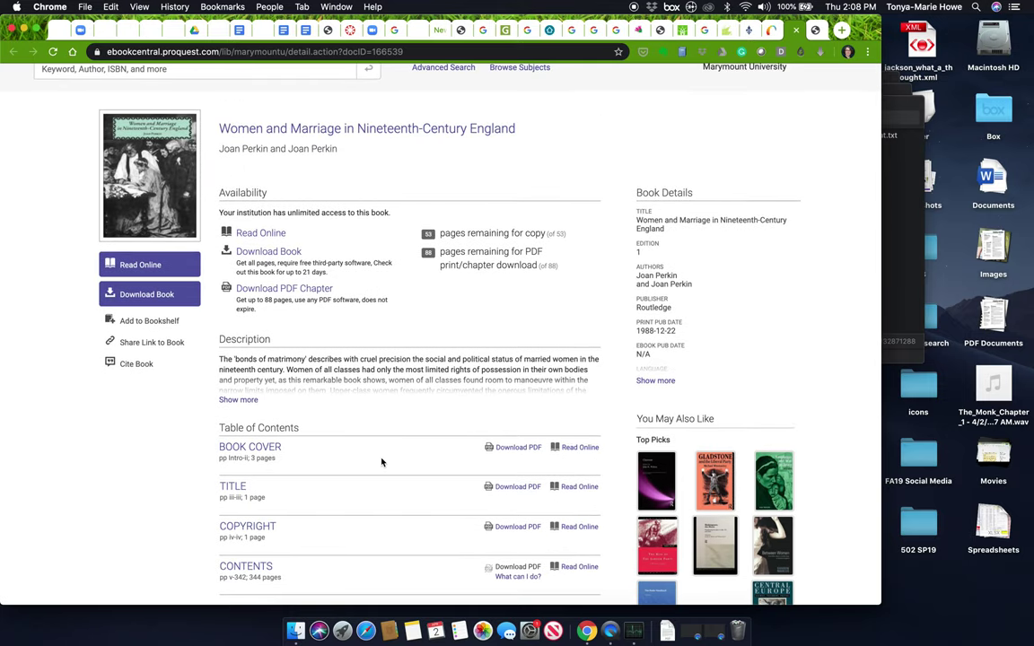
scroll(381, 462, down, 1)
click(261, 525)
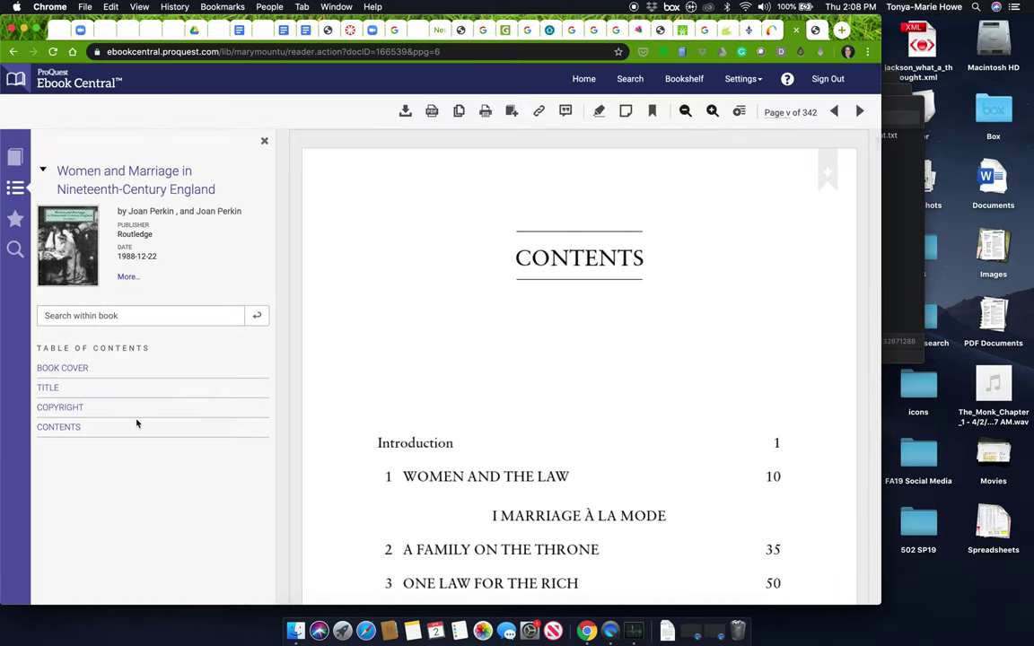
- Read through the contents and the first pages of the introduction on women's legal position in marriage
scroll(458, 466, down, 10)
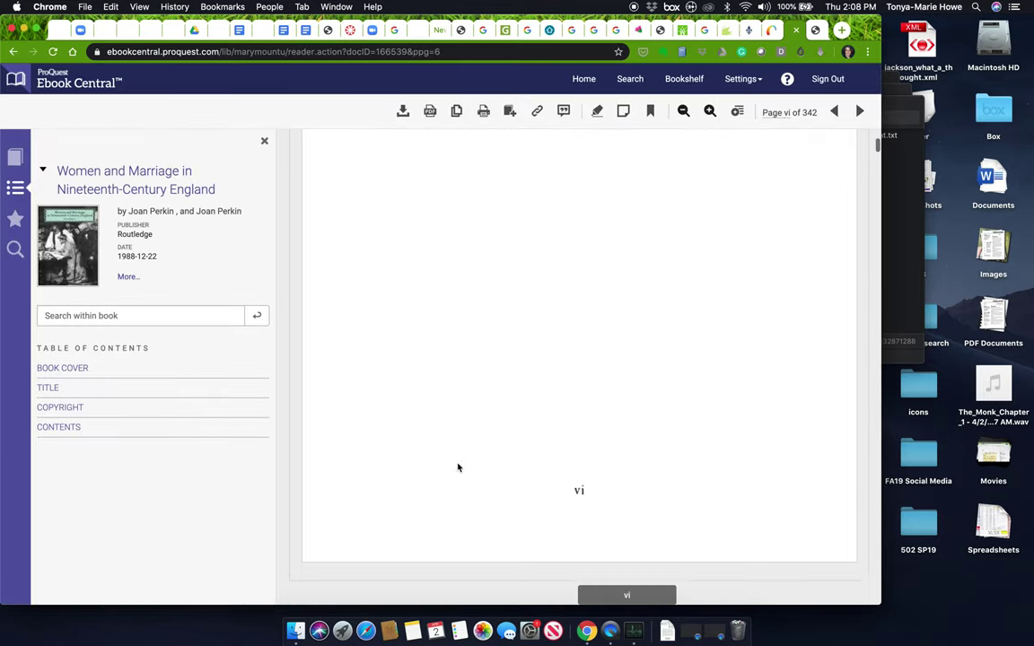
scroll(551, 492, down, 10)
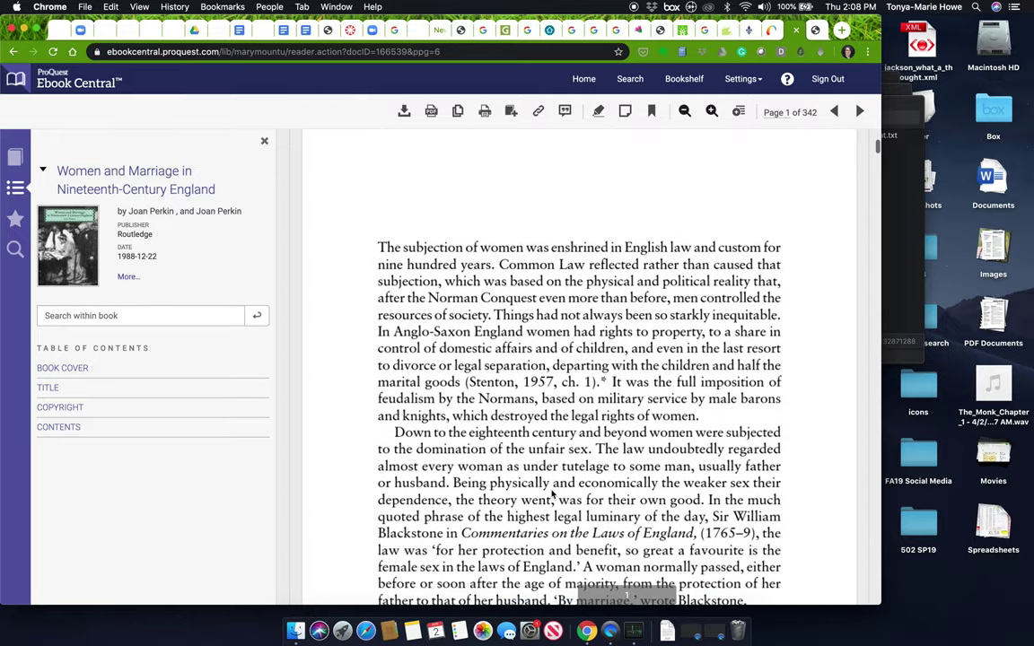
scroll(550, 494, down, 5)
scroll(551, 494, down, 10)
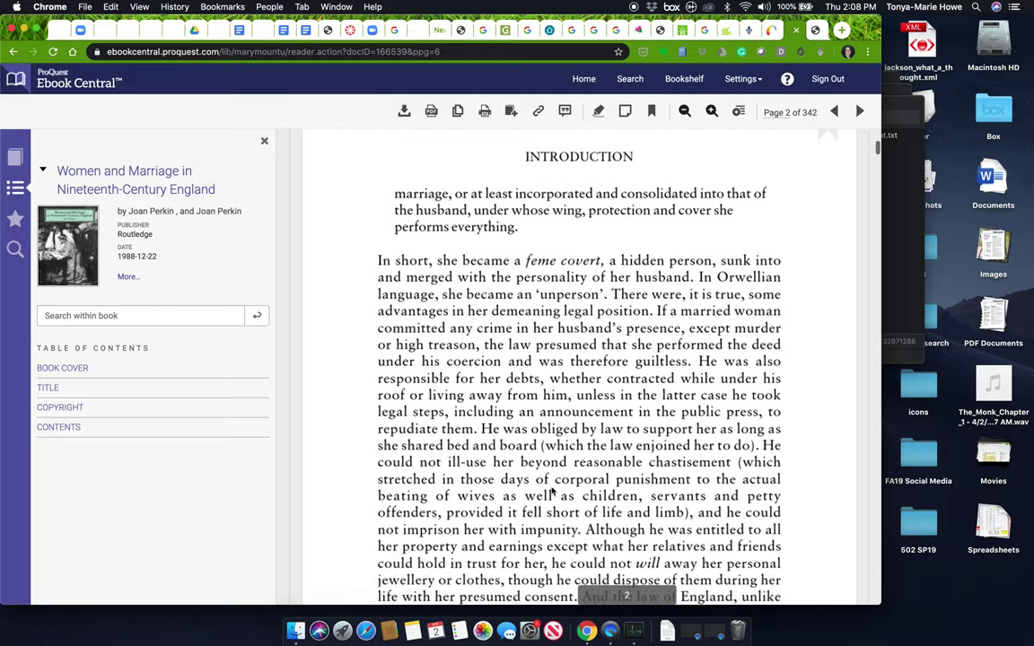
scroll(552, 492, up, 2)
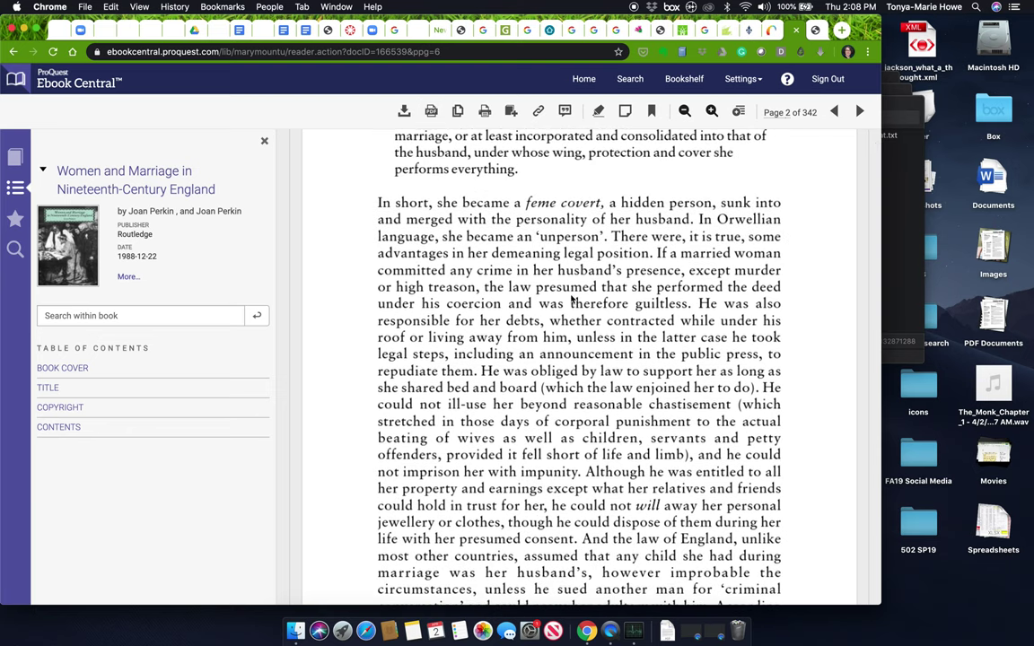
scroll(447, 526, down, 5)
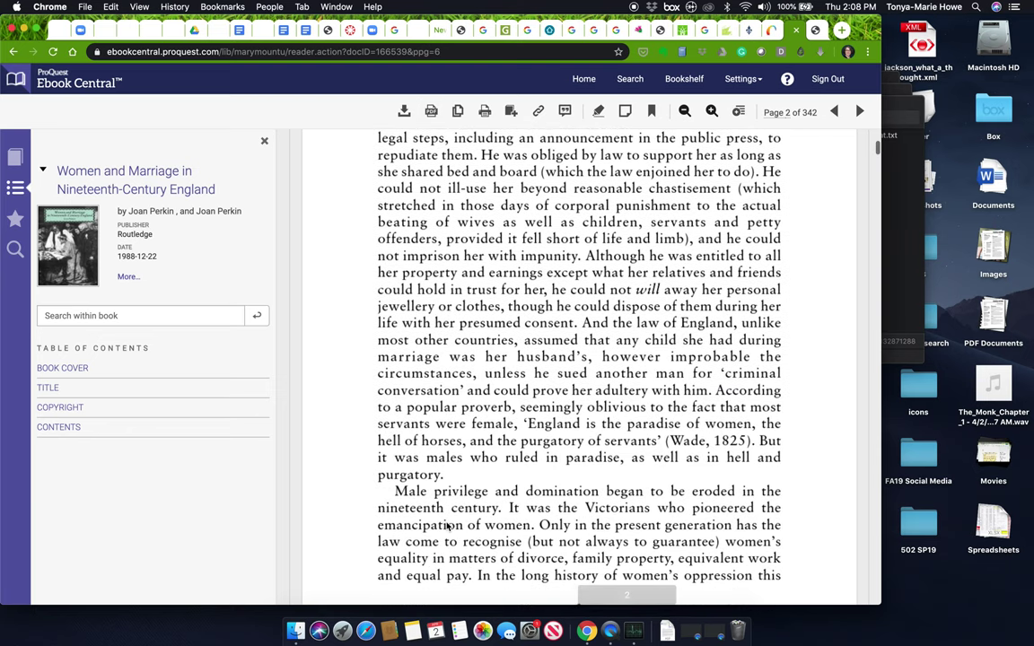
scroll(447, 526, down, 1)
scroll(447, 526, down, 4)
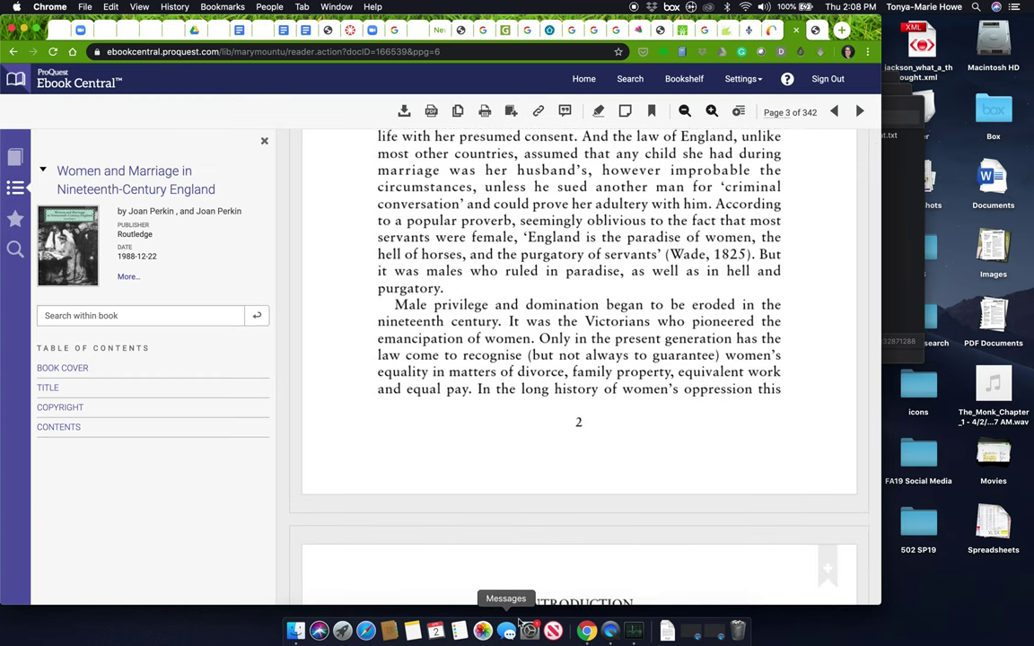
- Return to the library catalogue, close the chapter's record and go back to the search query above the results
click(777, 37)
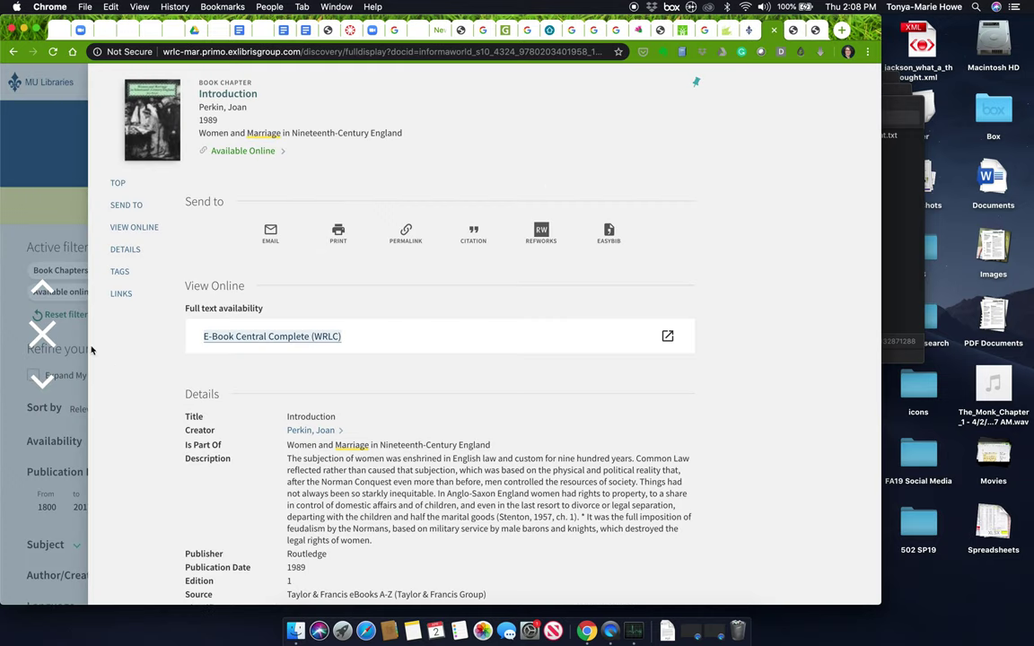
click(41, 334)
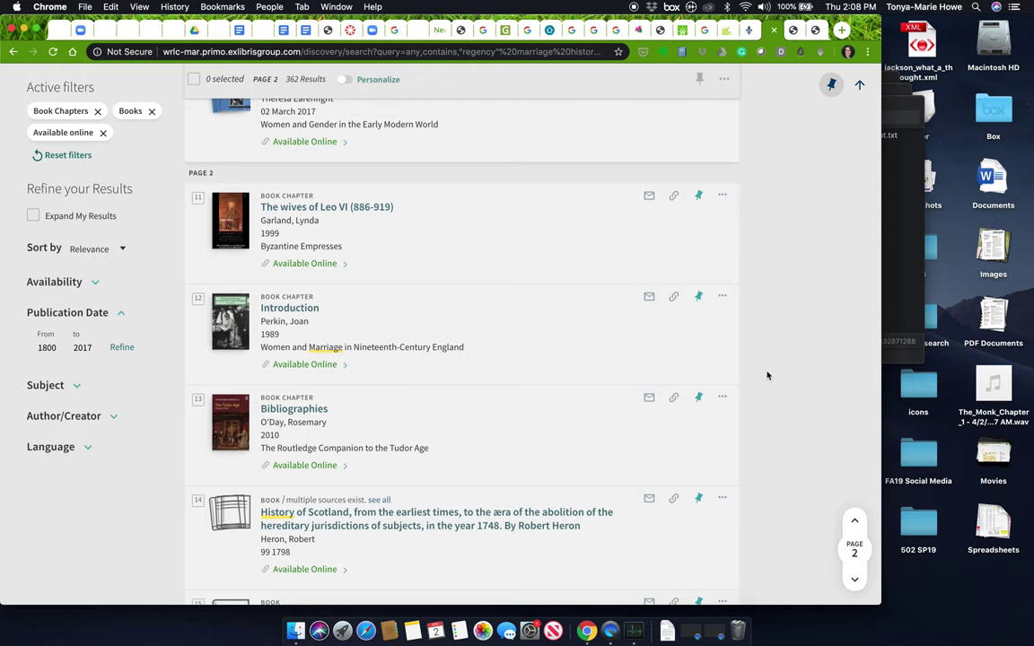
scroll(448, 283, up, 20)
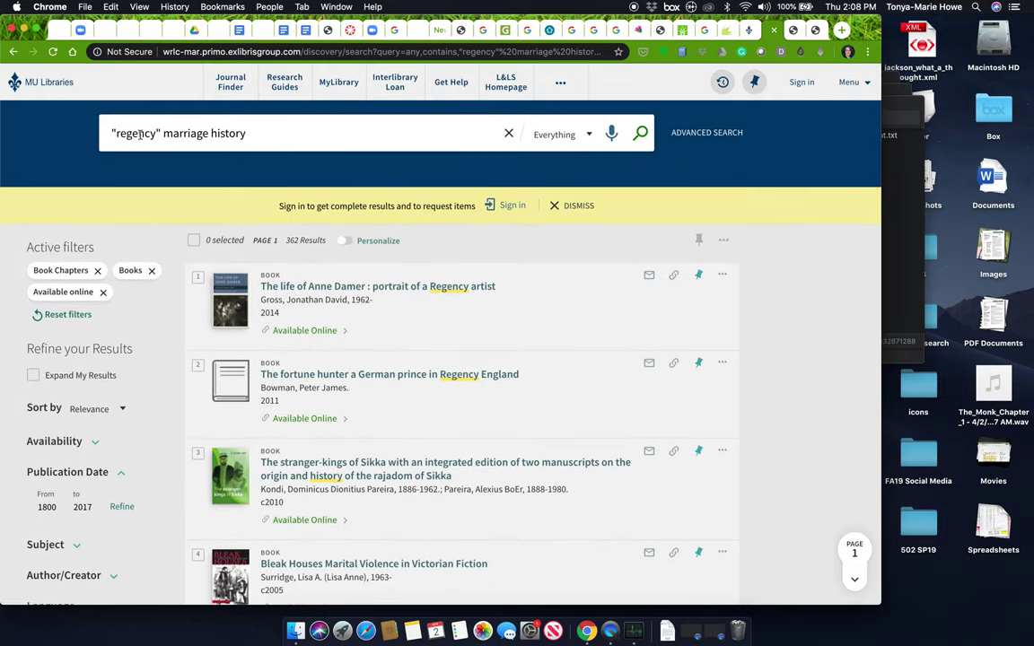
- Replace the catalogue query with marriage "jane austen" and run the search
text(eighteenth centu)
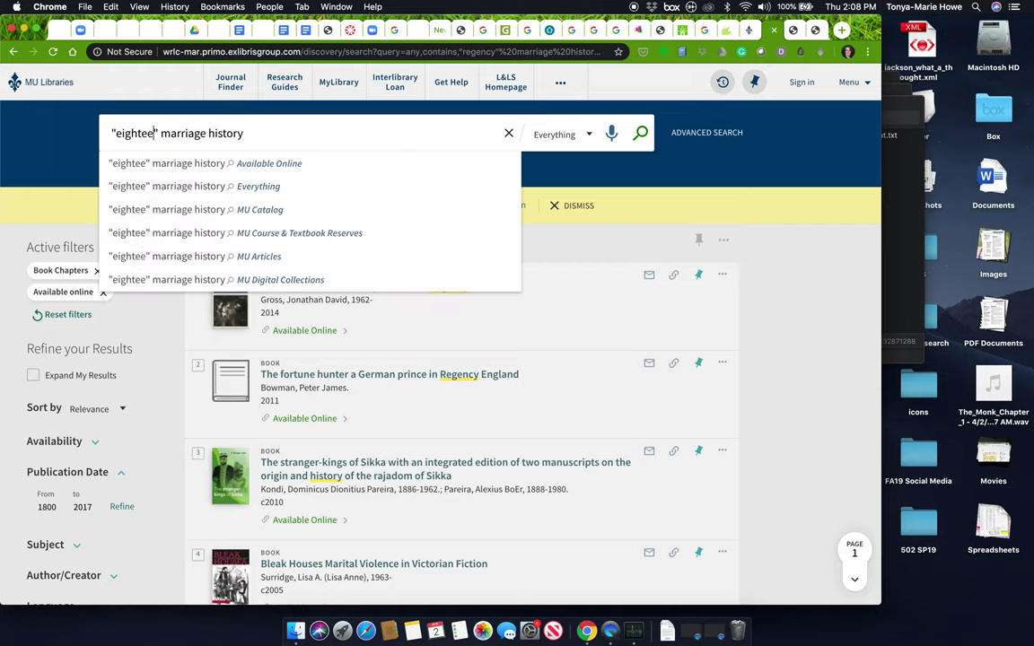
text(ry)
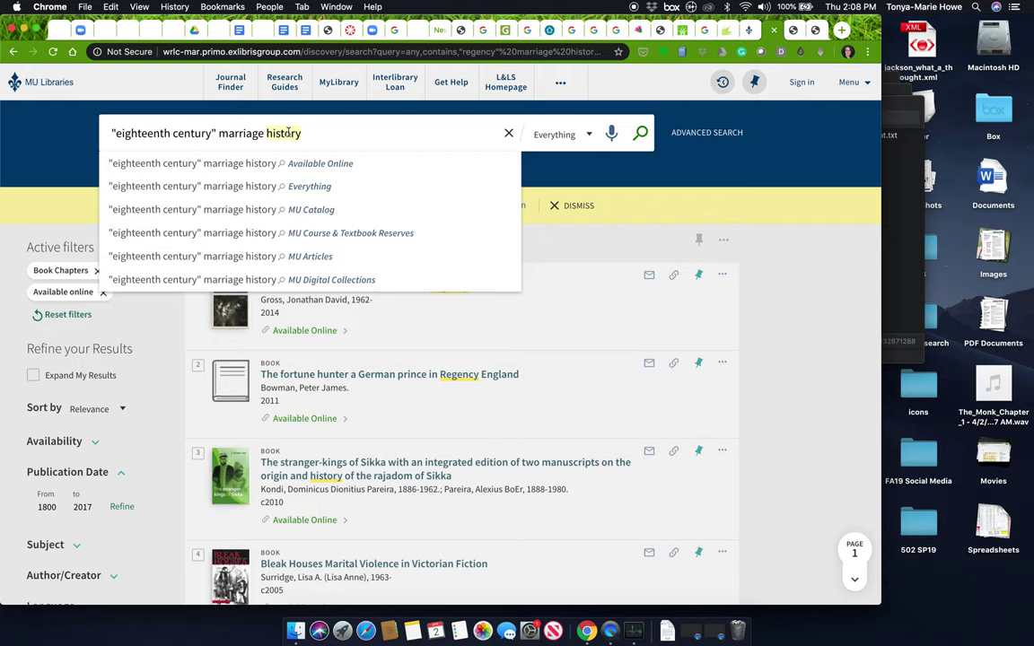
text(" marriage "jane austen")
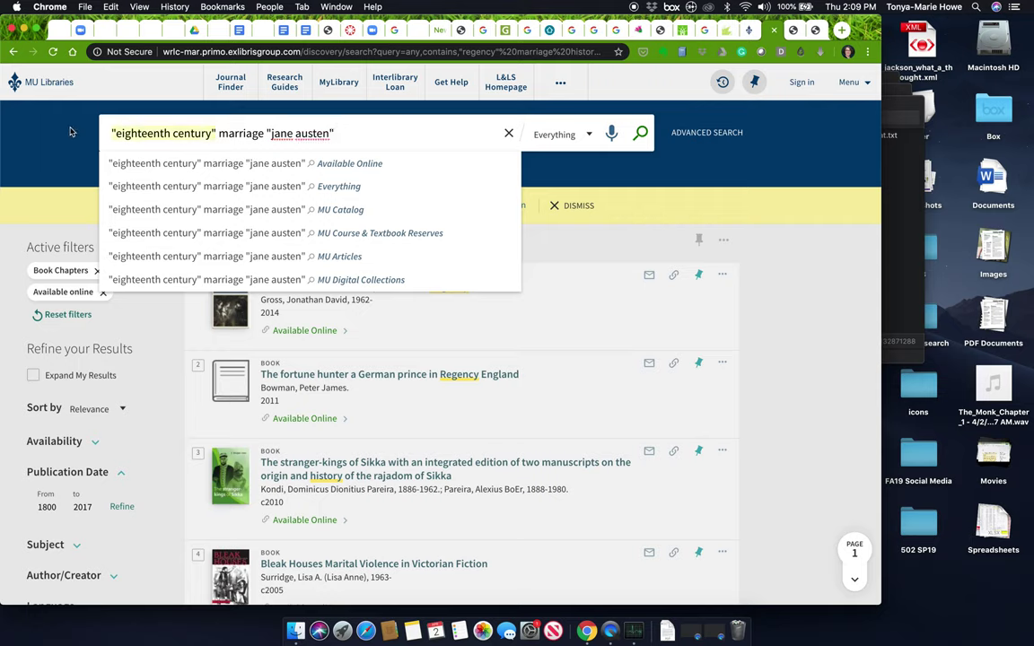
key(super+BackSpace)
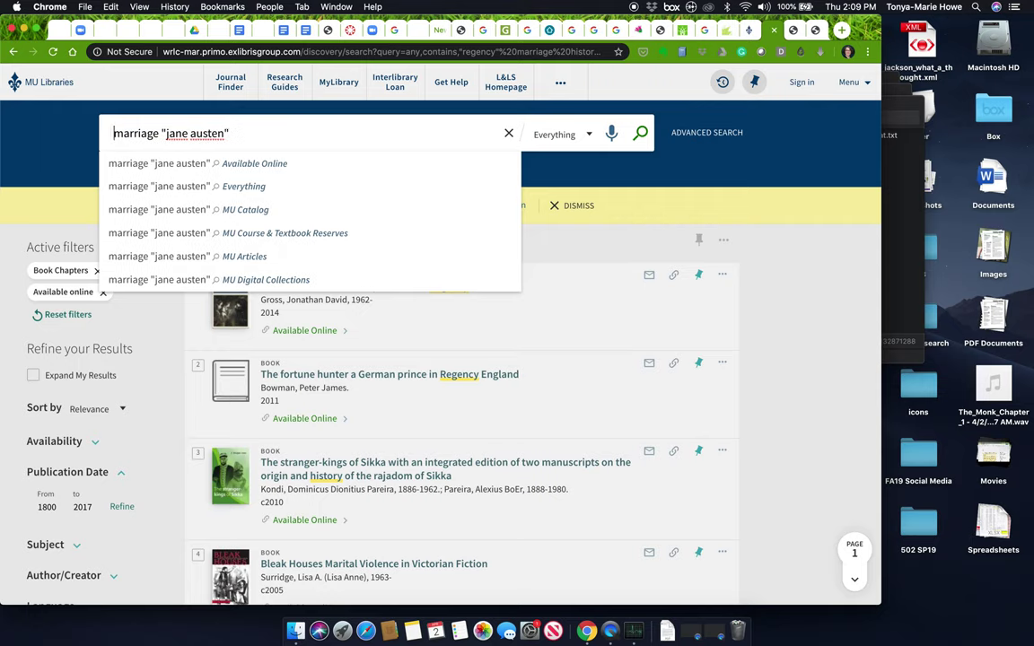
key(Delete)
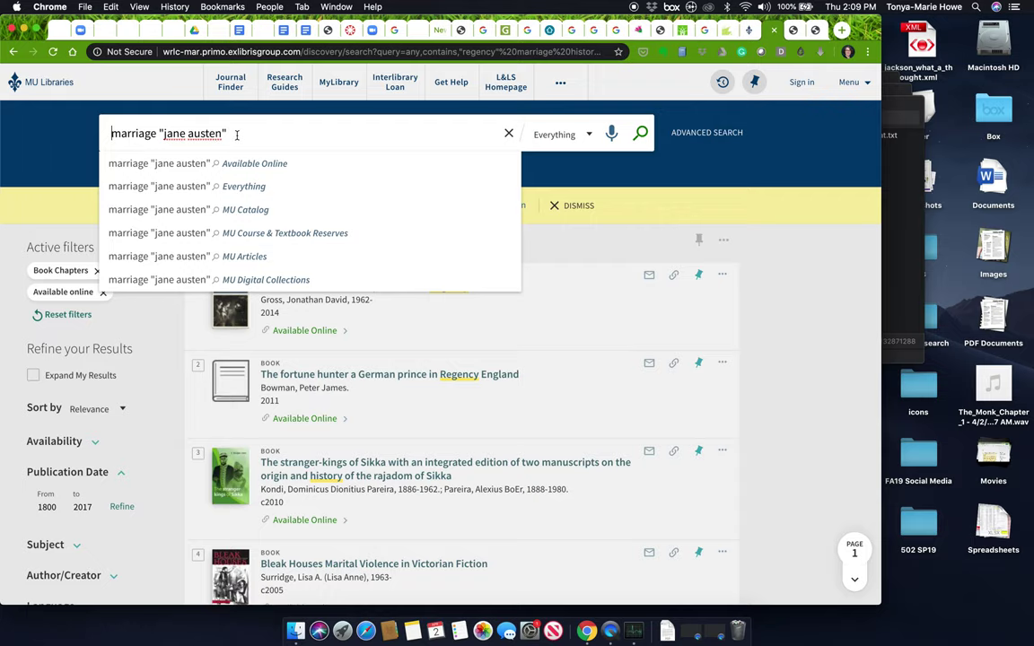
key(Return)
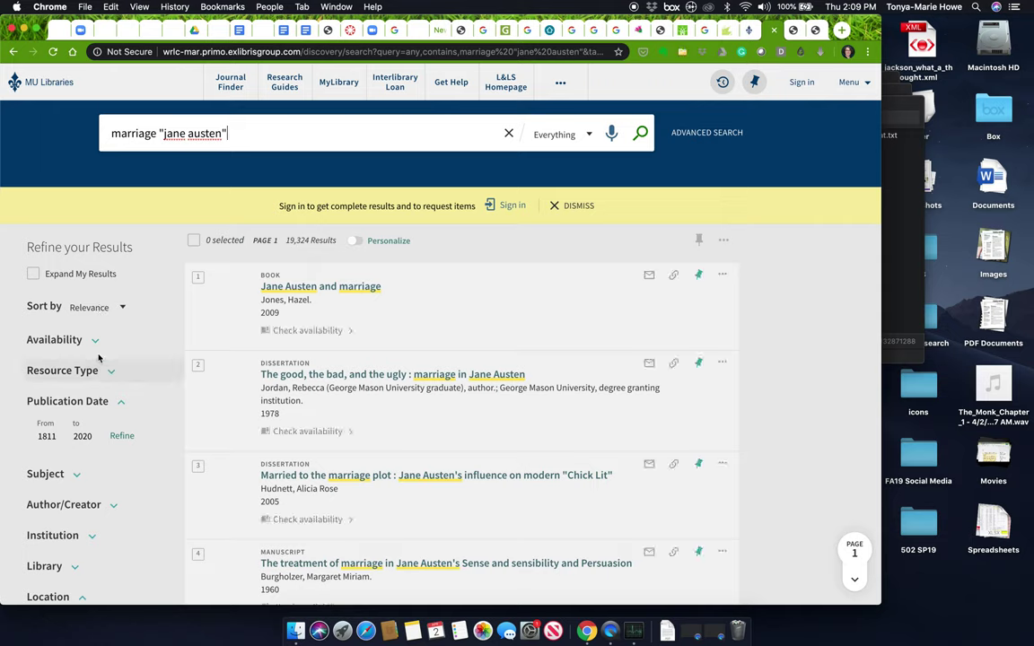
- Filter the results to items available online with the resource types Book Chapters and Books
click(94, 341)
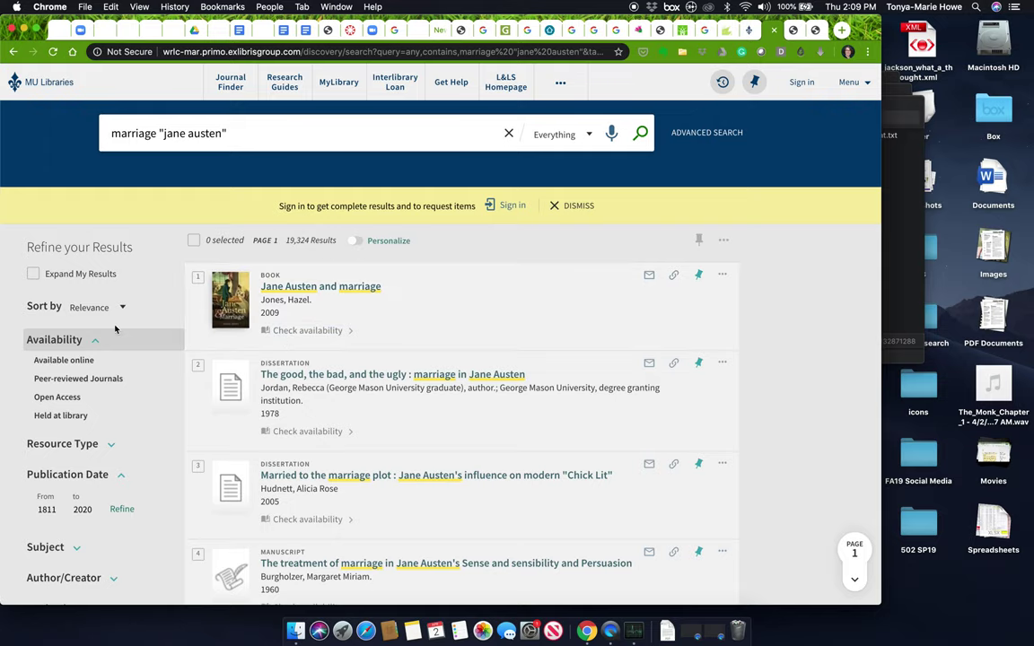
click(23, 361)
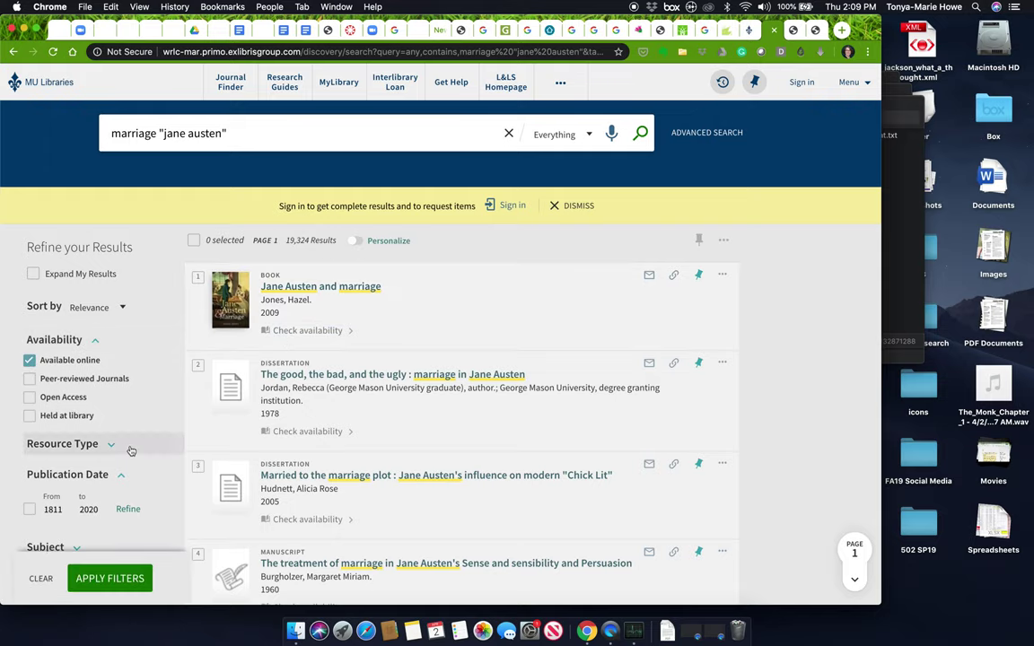
scroll(131, 452, down, 2)
click(111, 361)
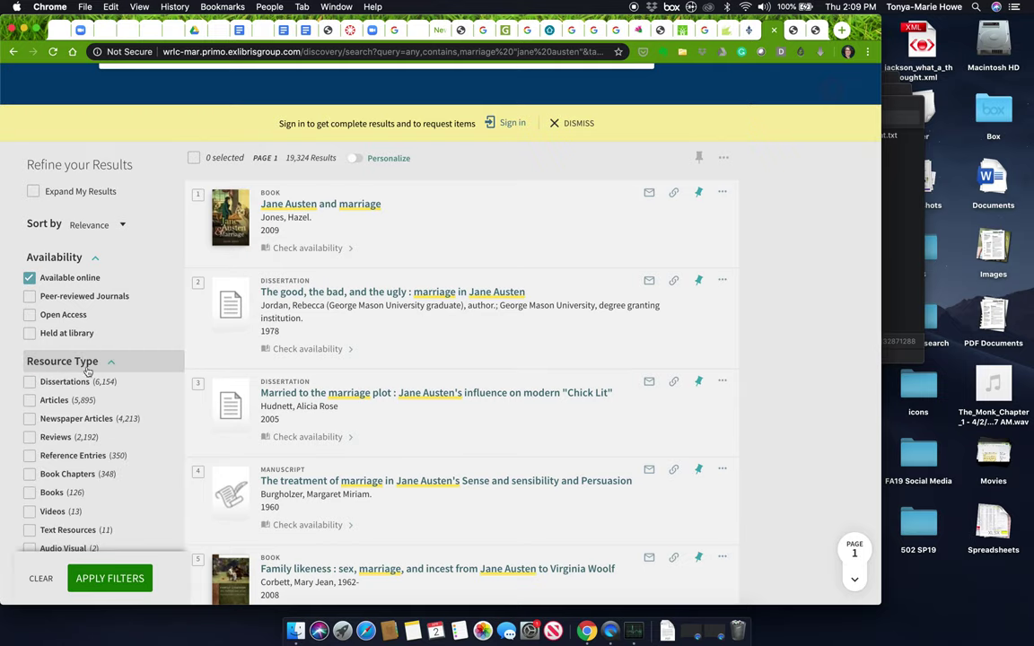
click(29, 474)
scroll(32, 475, down, 1)
click(30, 454)
click(103, 577)
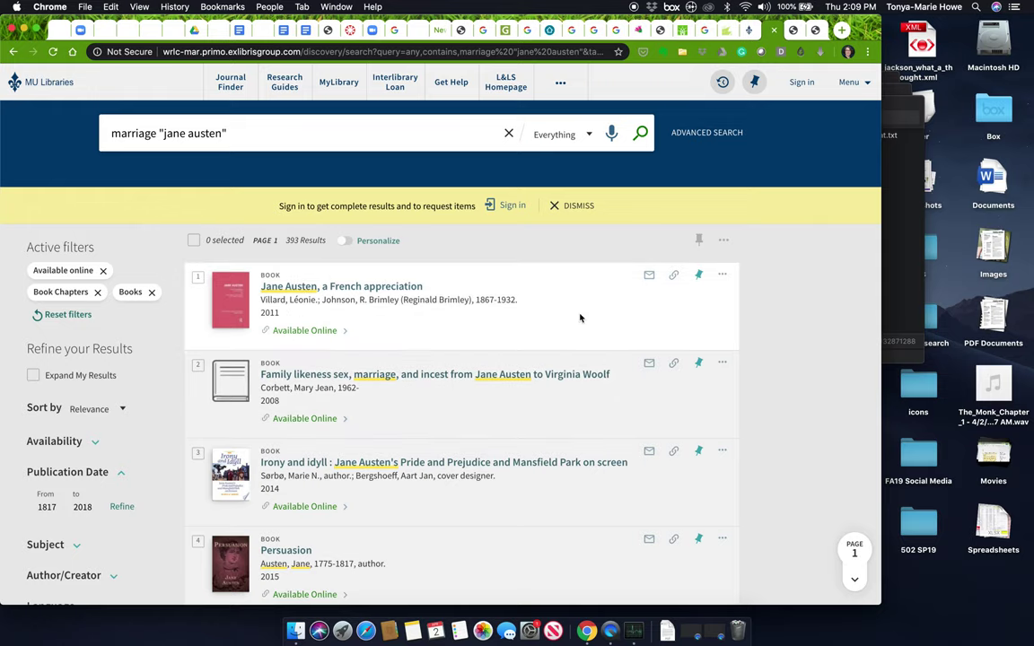
- Find the 2015 edition of "Persuasion" in the results, go to its online full text and check its availability and table of contents
scroll(680, 435, down, 4)
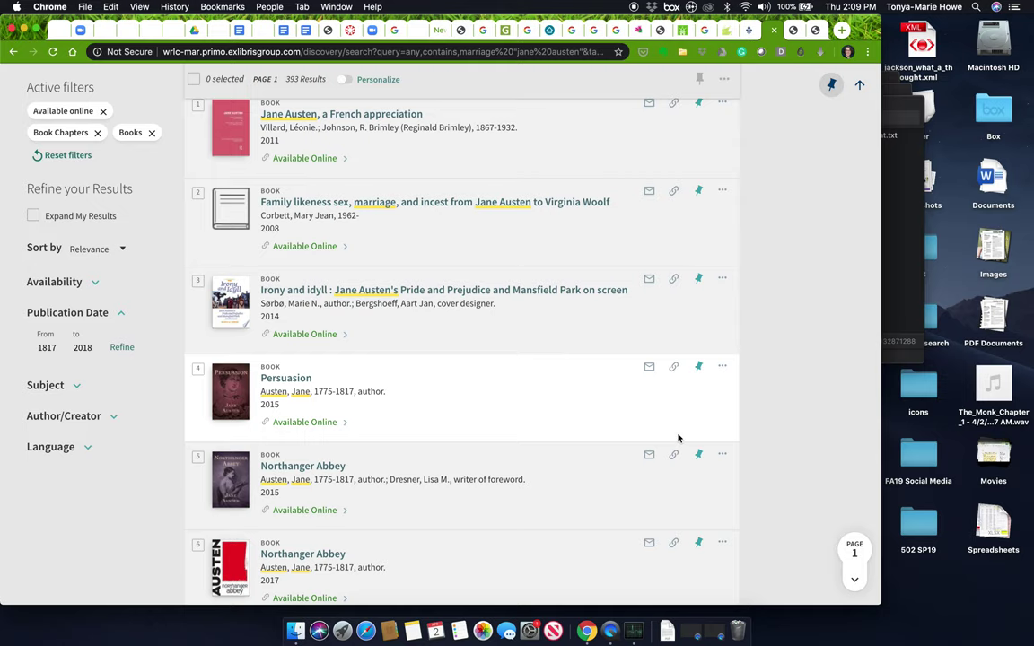
scroll(678, 438, down, 3)
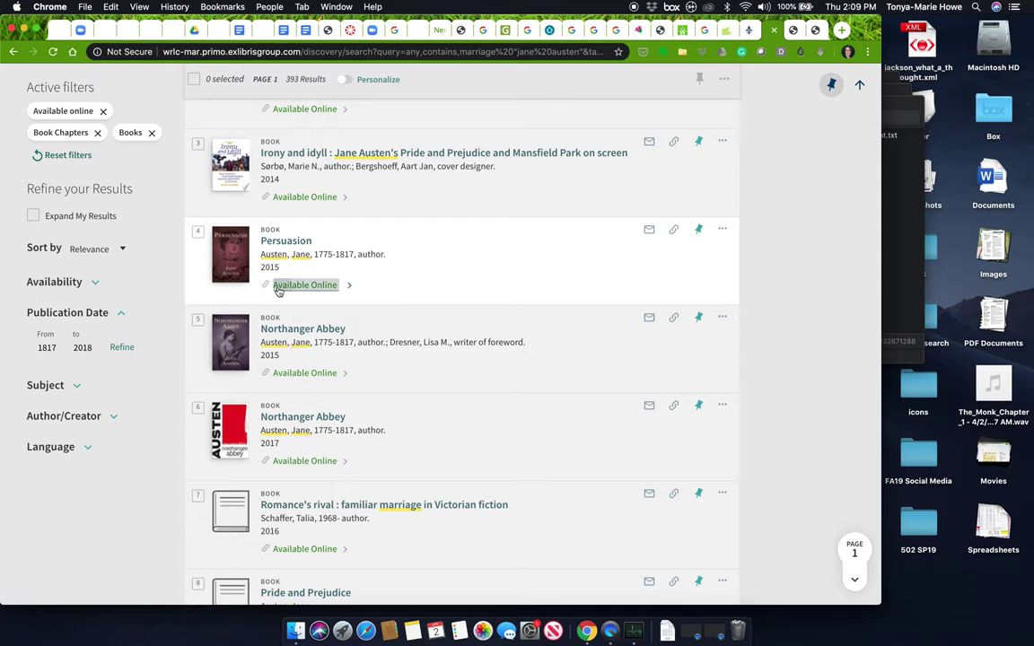
click(278, 285)
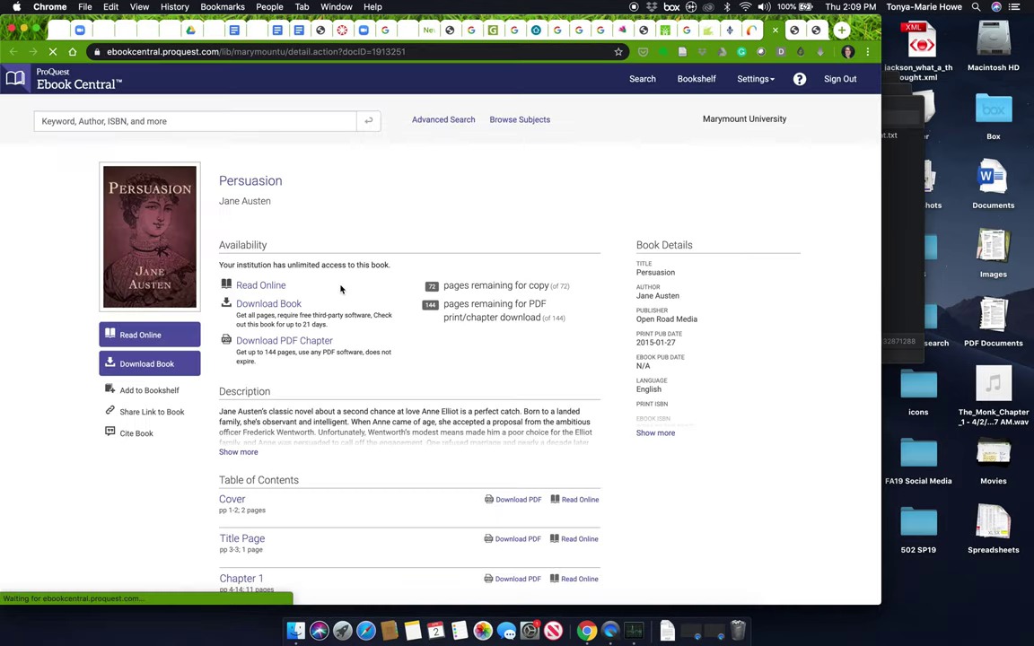
scroll(276, 434, down, 4)
scroll(276, 433, up, 2)
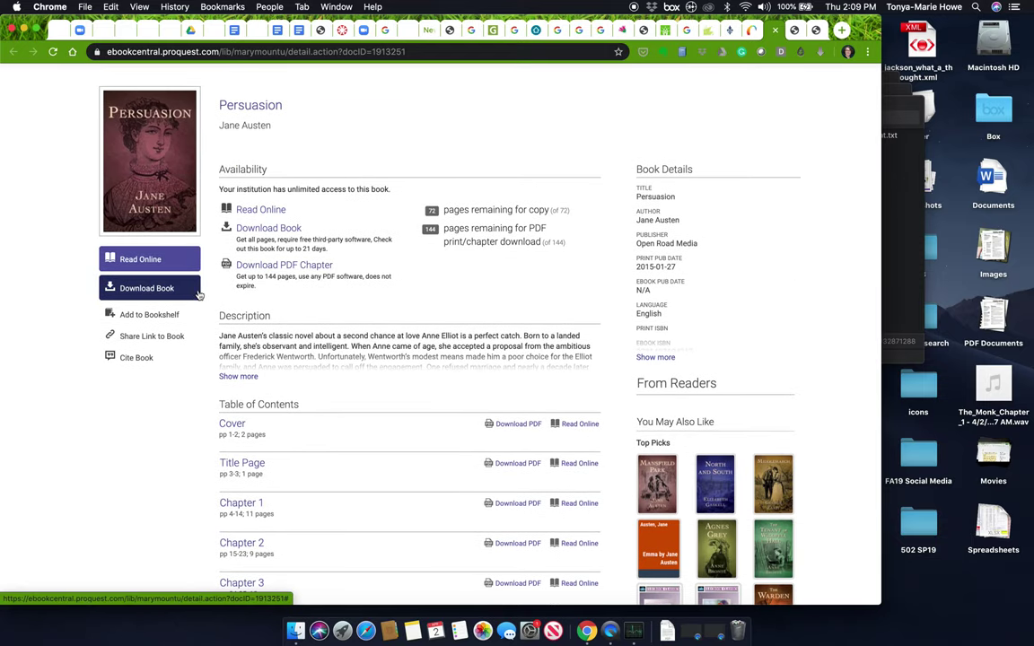
- Open "Persuasion" in the online reader and look through its list of chapters
click(164, 266)
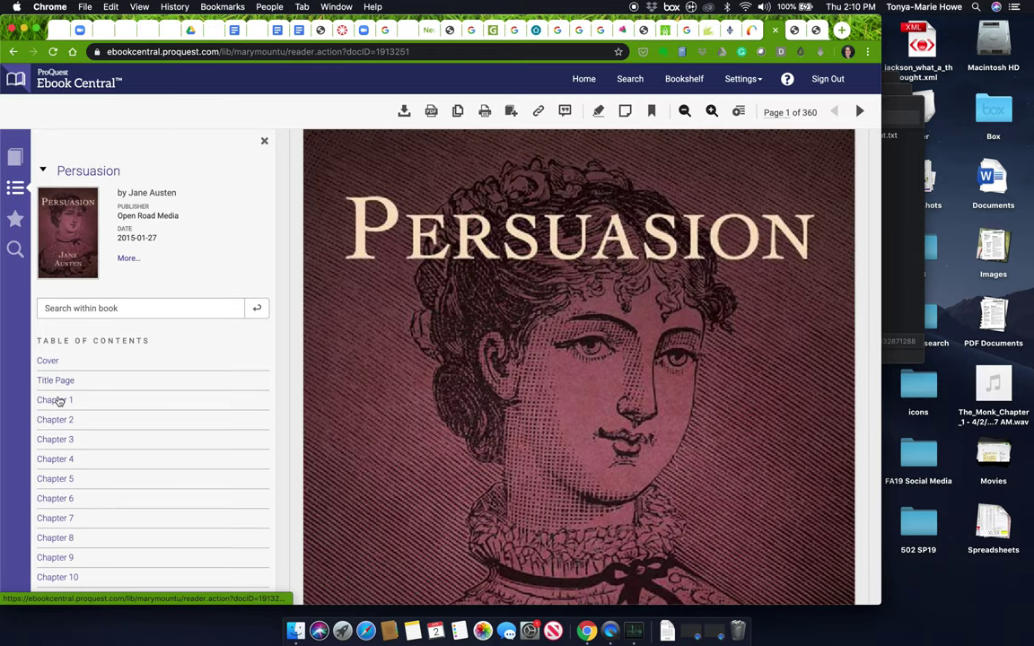
scroll(65, 449, down, 2)
scroll(65, 449, down, 2)
scroll(64, 449, up, 4)
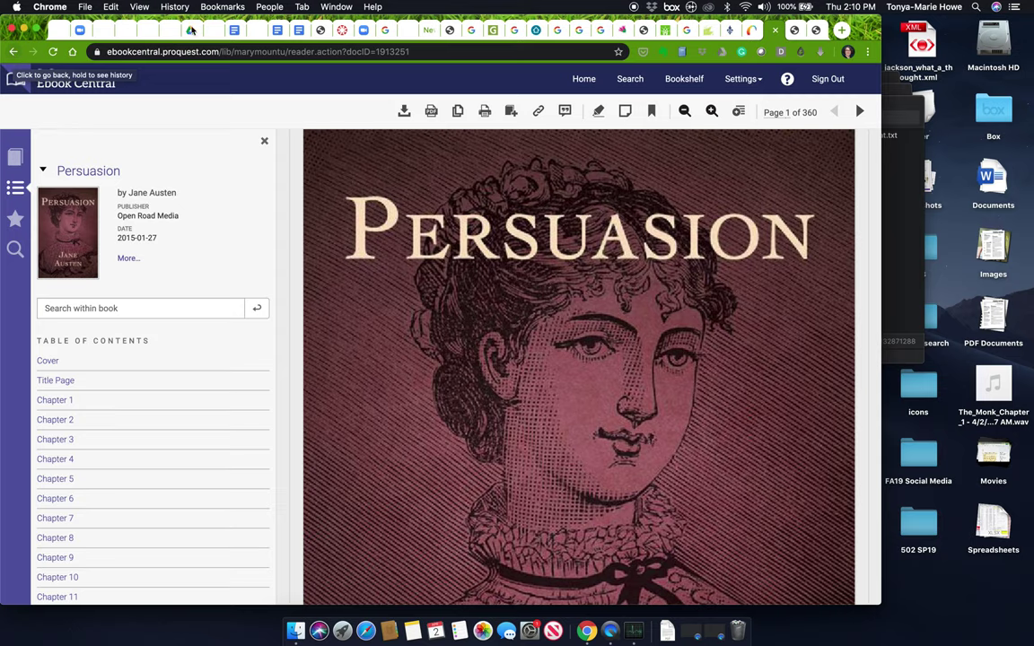
- Return to the catalogue record for "Persuasion", check its publisher details and close the record
click(755, 30)
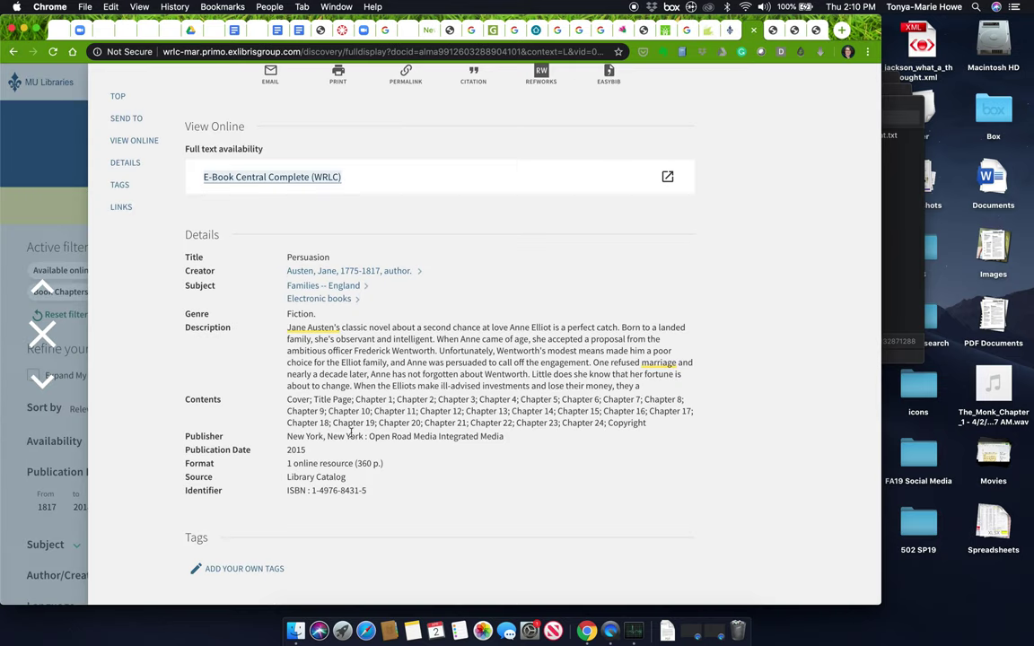
drag(324, 437, 460, 437)
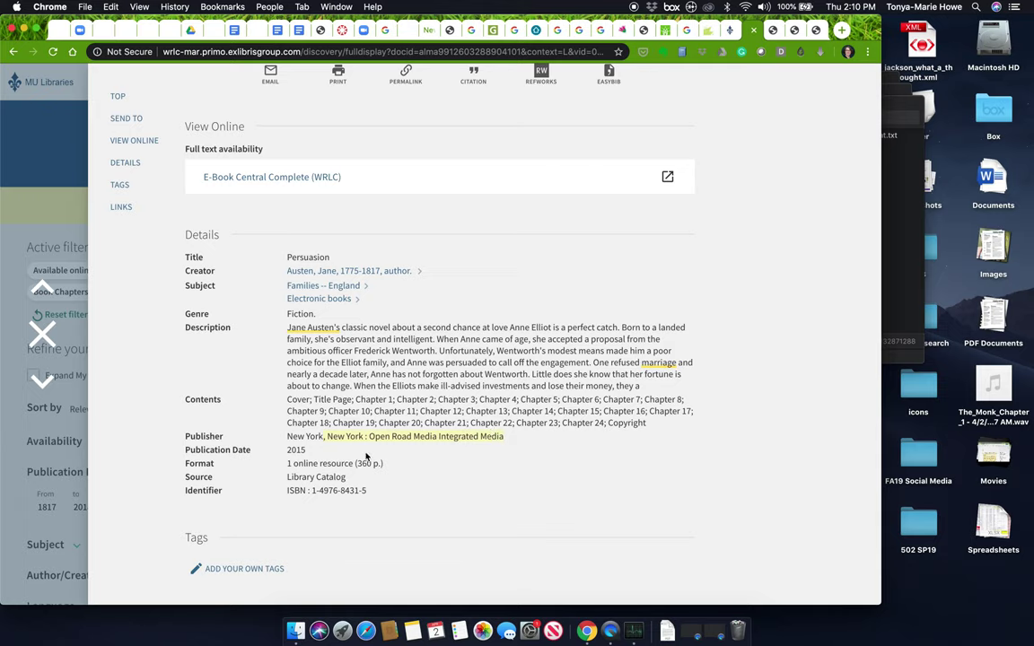
scroll(399, 370, up, 2)
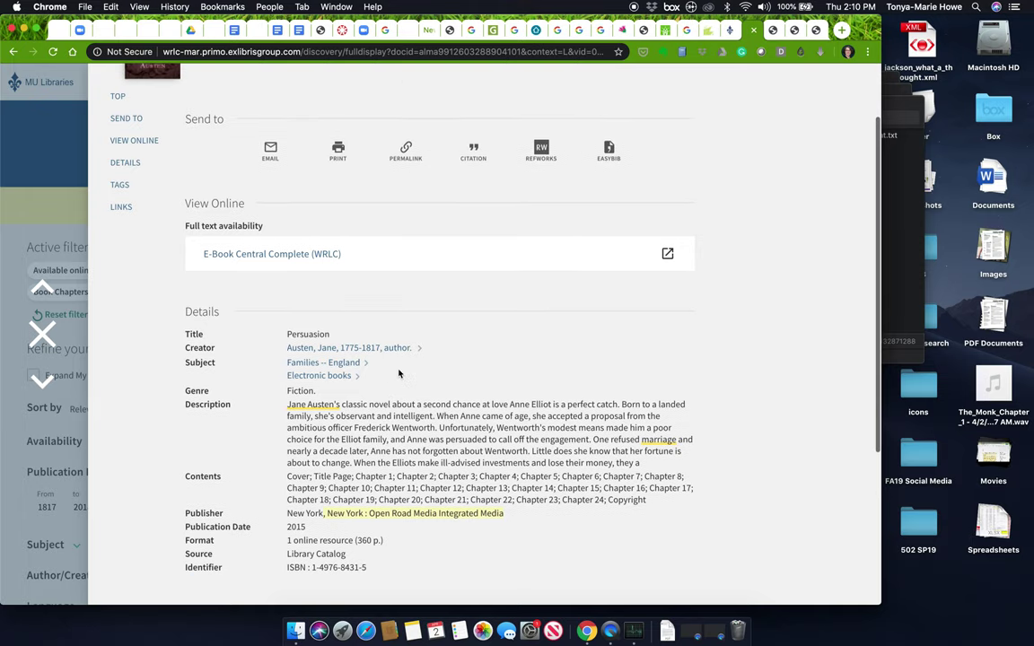
click(42, 332)
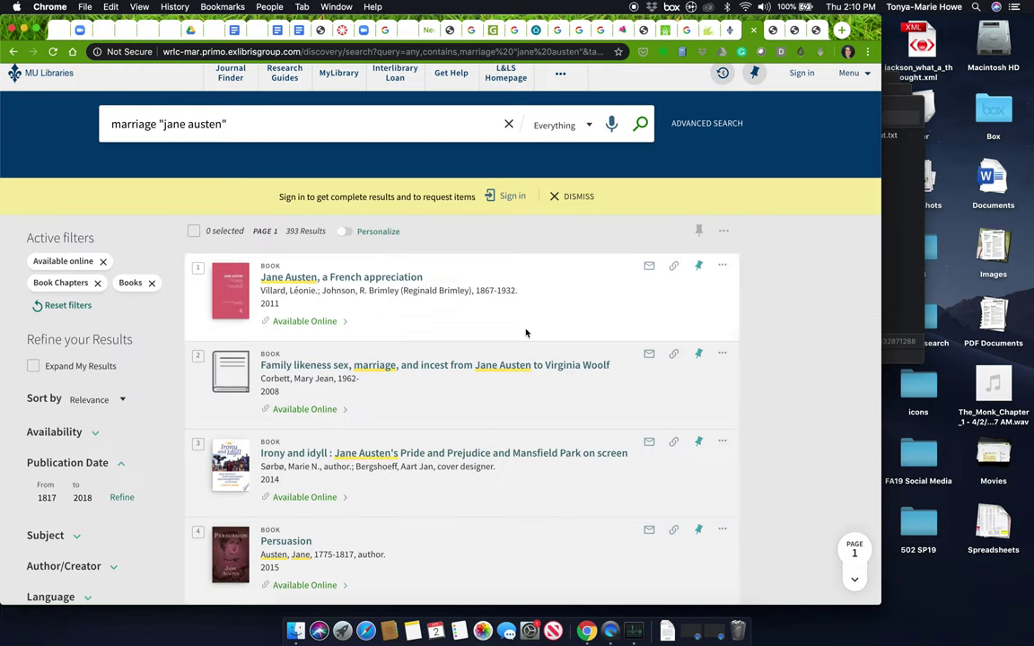
- Browse the results, open the record for "Family likeness sex, marriage, and incest from Jane Austen to Virginia Woolf" and access it through E-Book Central Complete (WRLC)
scroll(535, 455, down, 2)
scroll(538, 457, down, 5)
scroll(538, 456, down, 4)
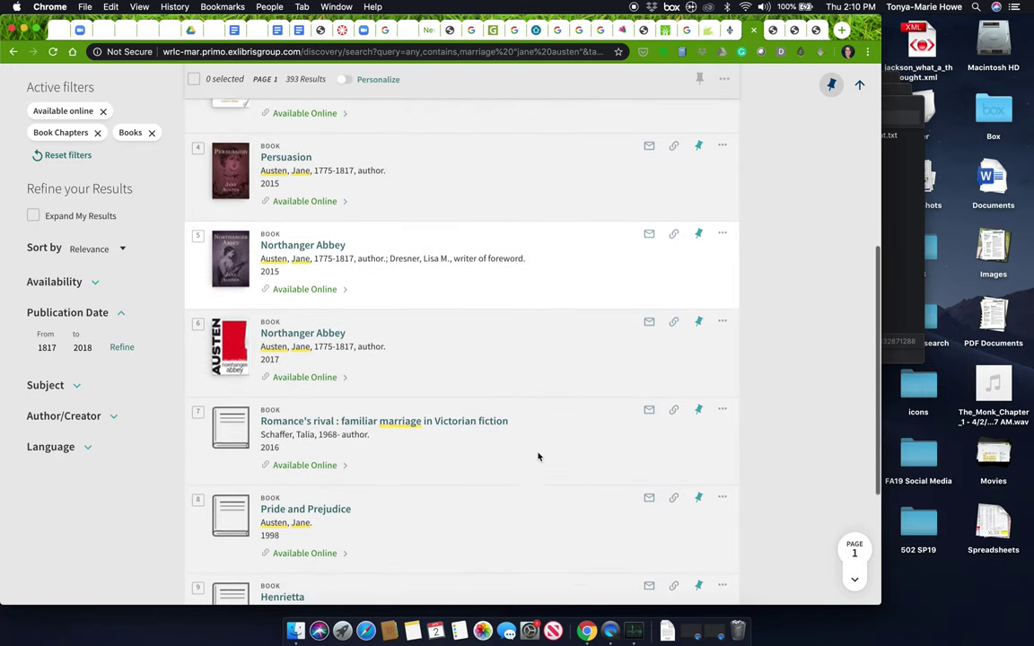
scroll(538, 457, down, 3)
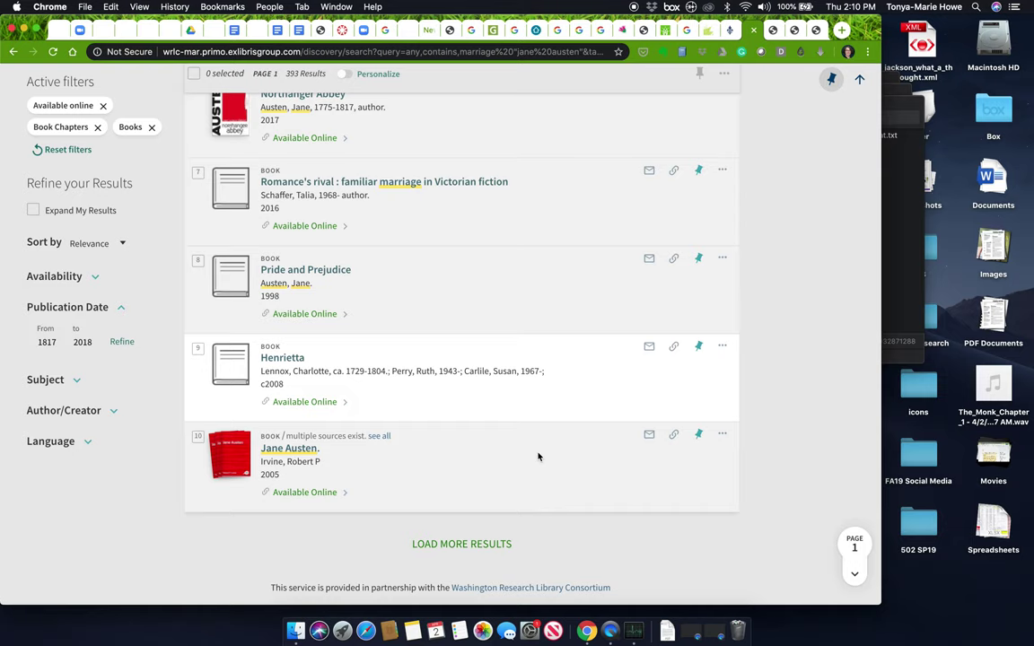
scroll(427, 457, up, 7)
scroll(428, 457, up, 4)
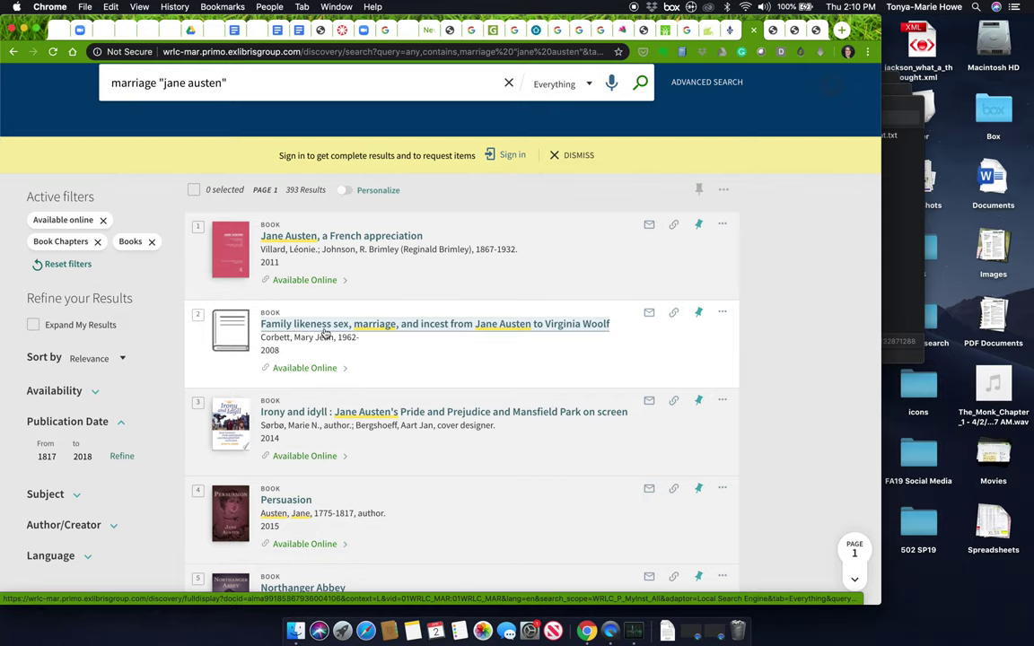
click(323, 330)
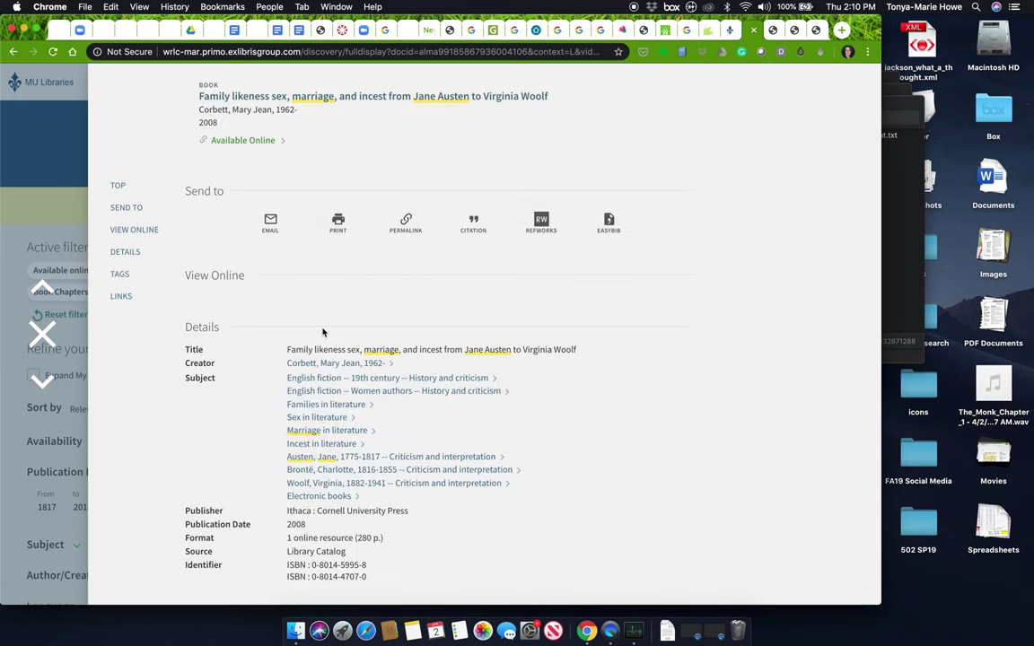
scroll(484, 476, down, 4)
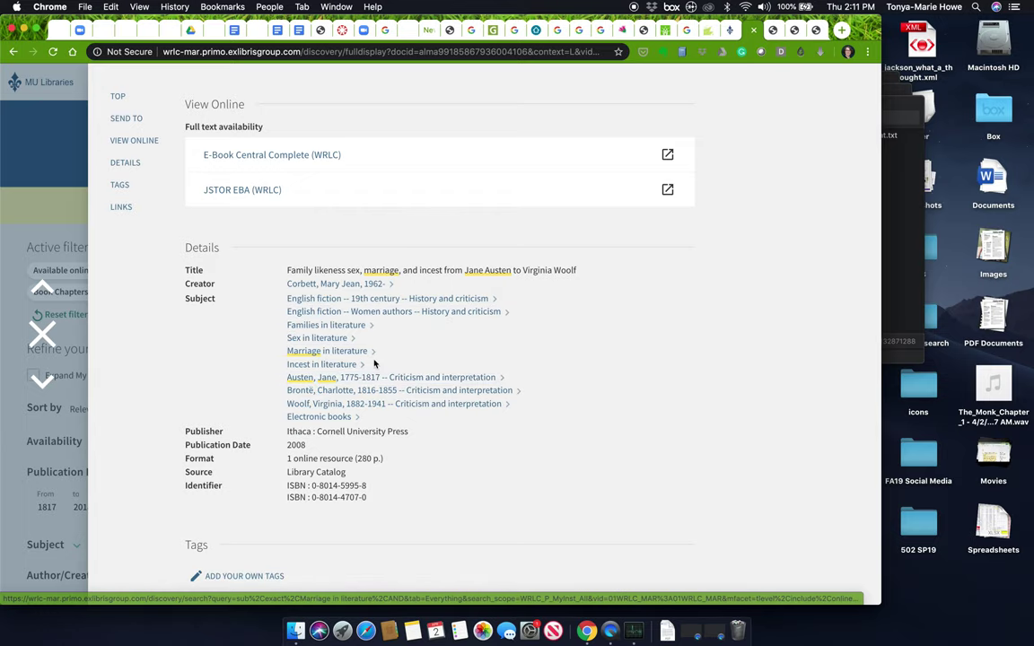
click(267, 160)
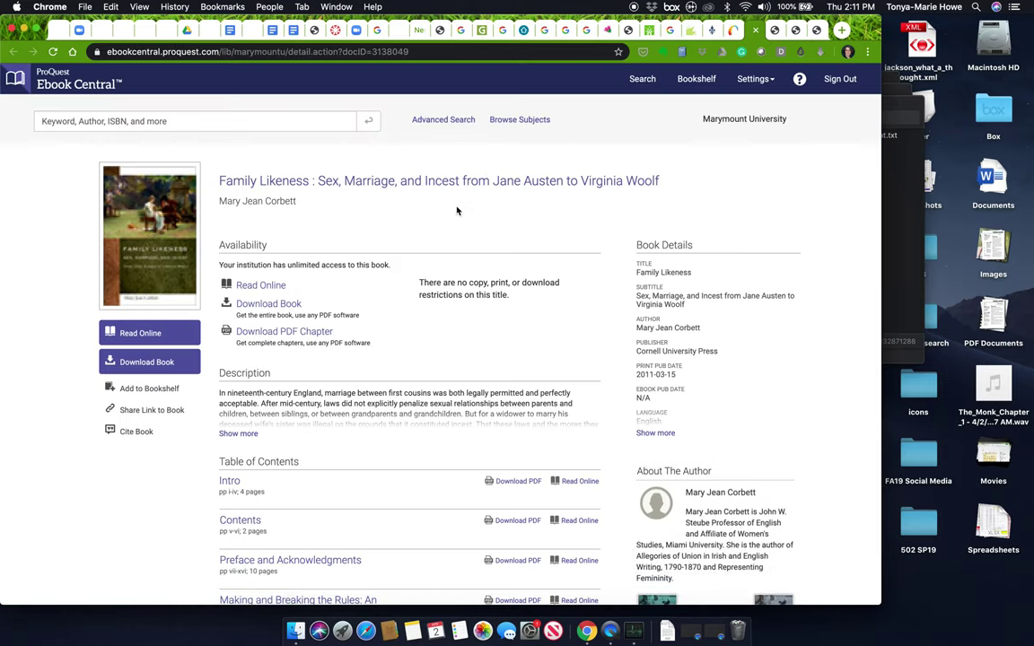
- Check the book's availability terms and open the chapter "Making and Breaking the Rules: An Introduction" in the online reader
drag(329, 260, 372, 345)
scroll(322, 446, down, 3)
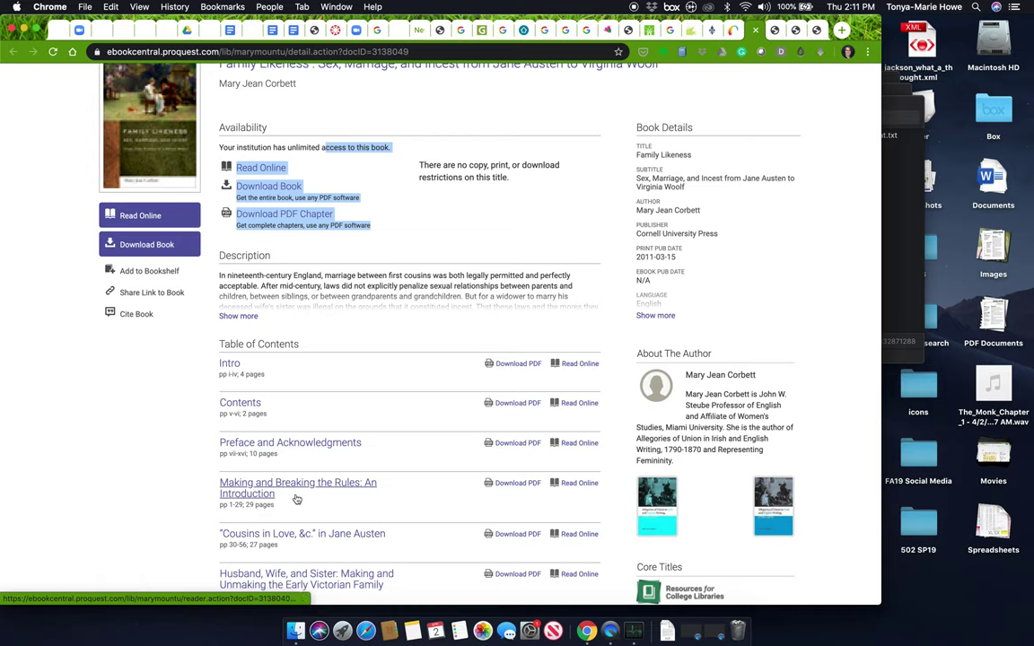
click(258, 499)
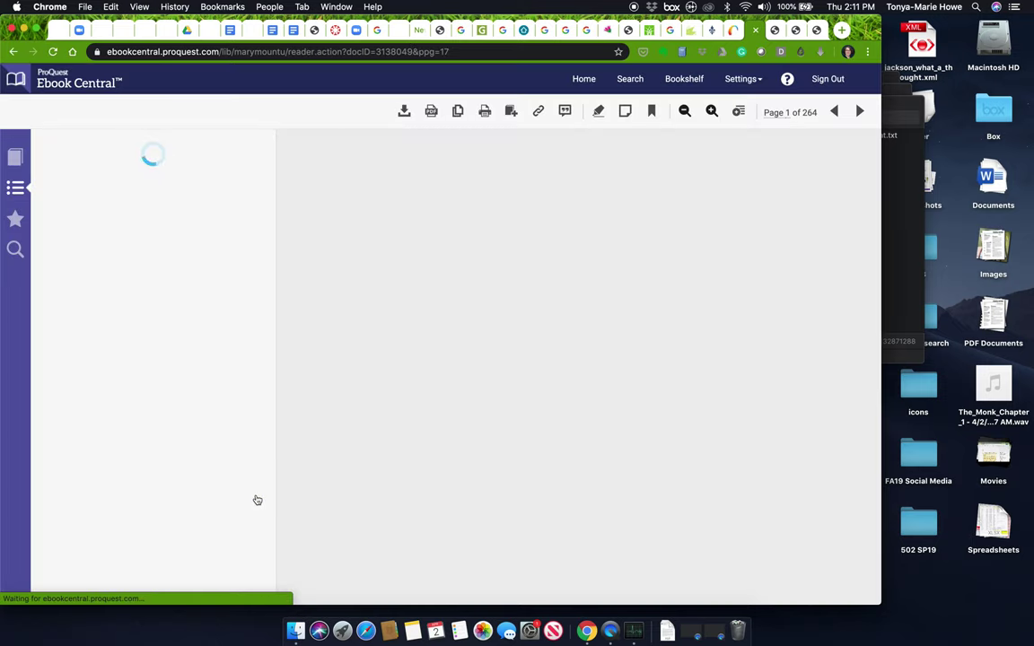
- Read through the first pages of the introduction for its discussion of marriage law
scroll(412, 476, down, 8)
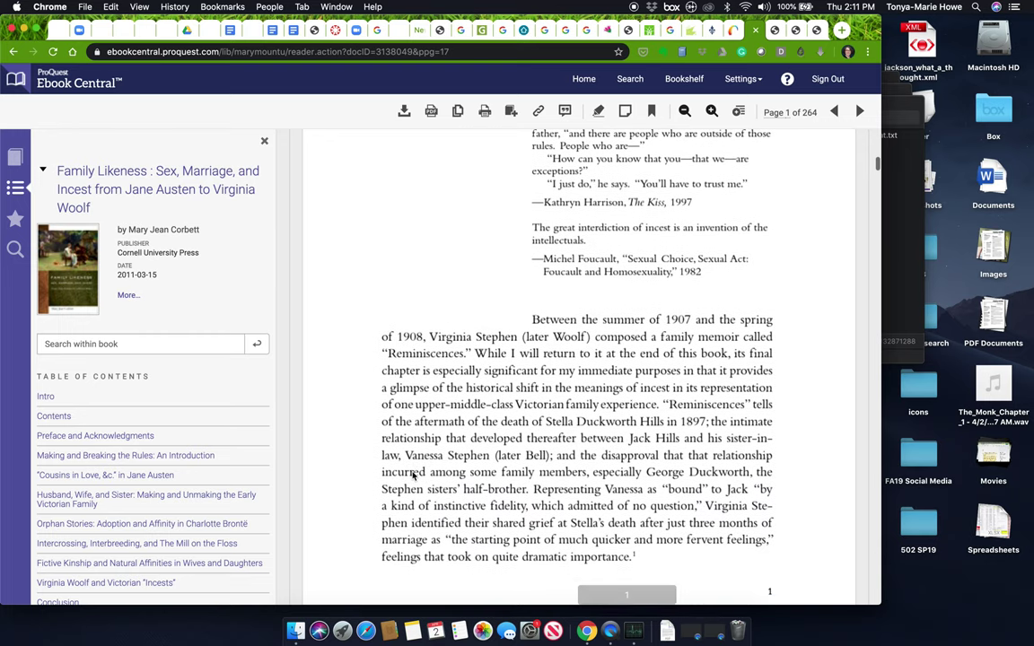
scroll(413, 476, down, 4)
scroll(413, 476, down, 7)
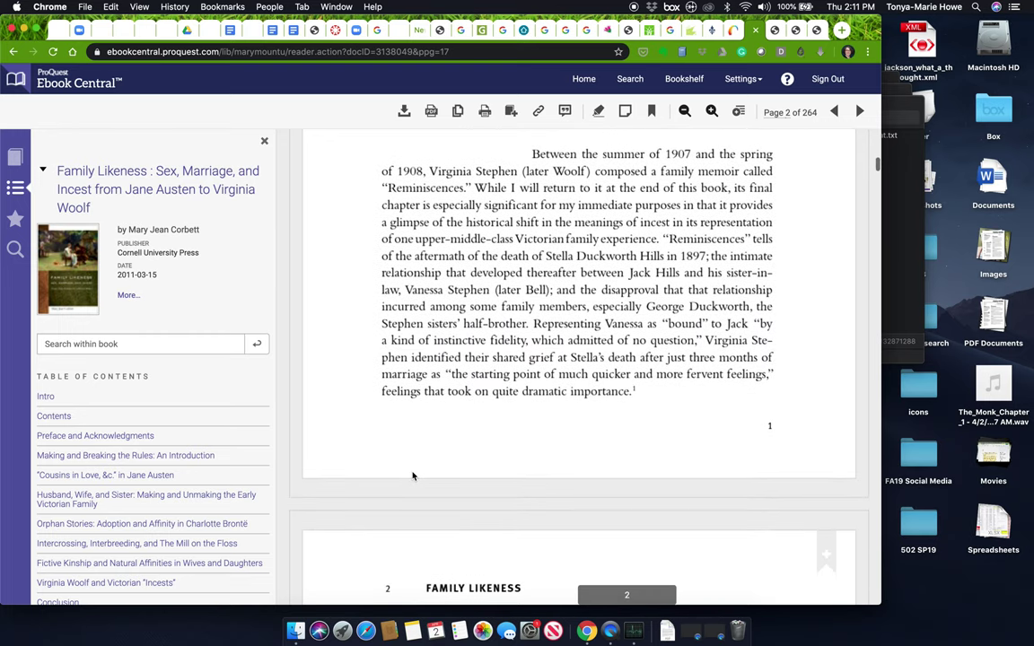
scroll(413, 475, down, 8)
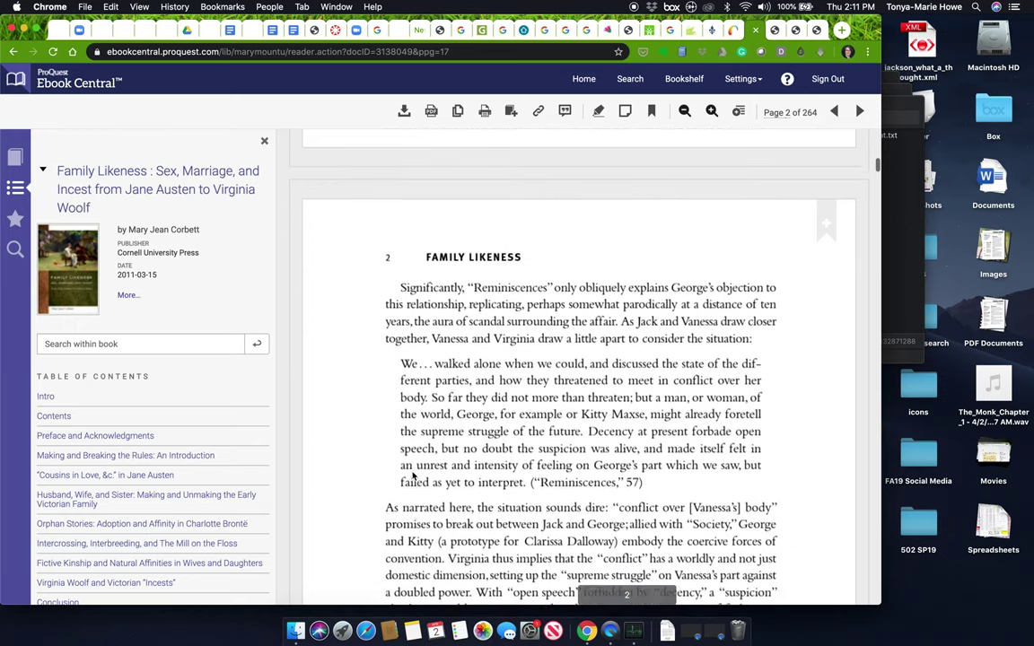
scroll(413, 475, down, 6)
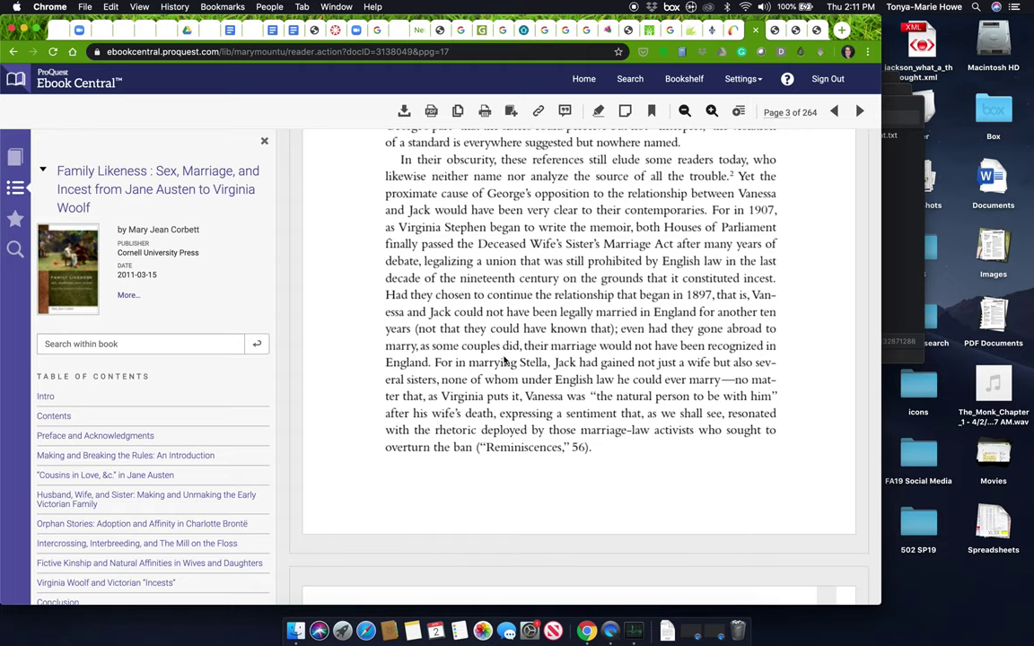
scroll(554, 318, down, 1)
scroll(502, 323, up, 2)
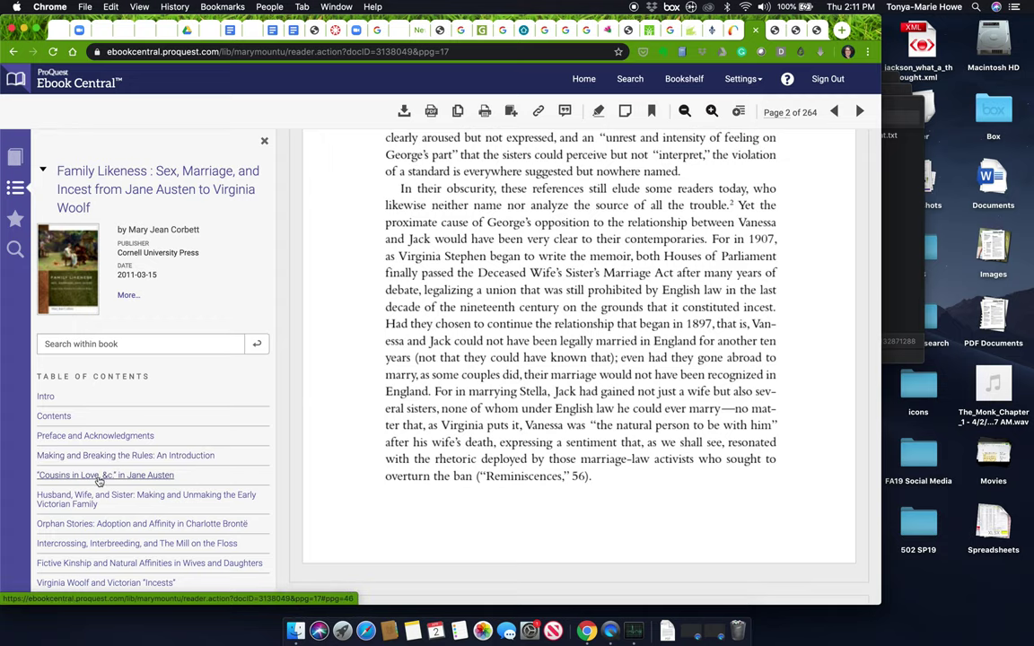
- Go to the chapter "Cousins in Love, &c." in Jane Austen and read its opening page
click(99, 477)
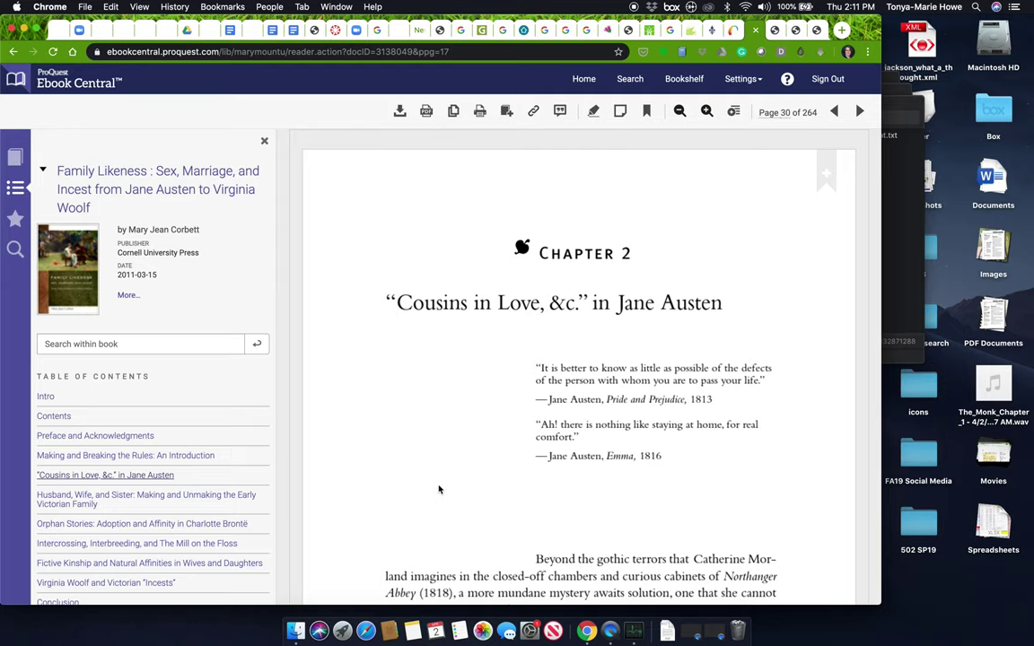
scroll(452, 482, down, 4)
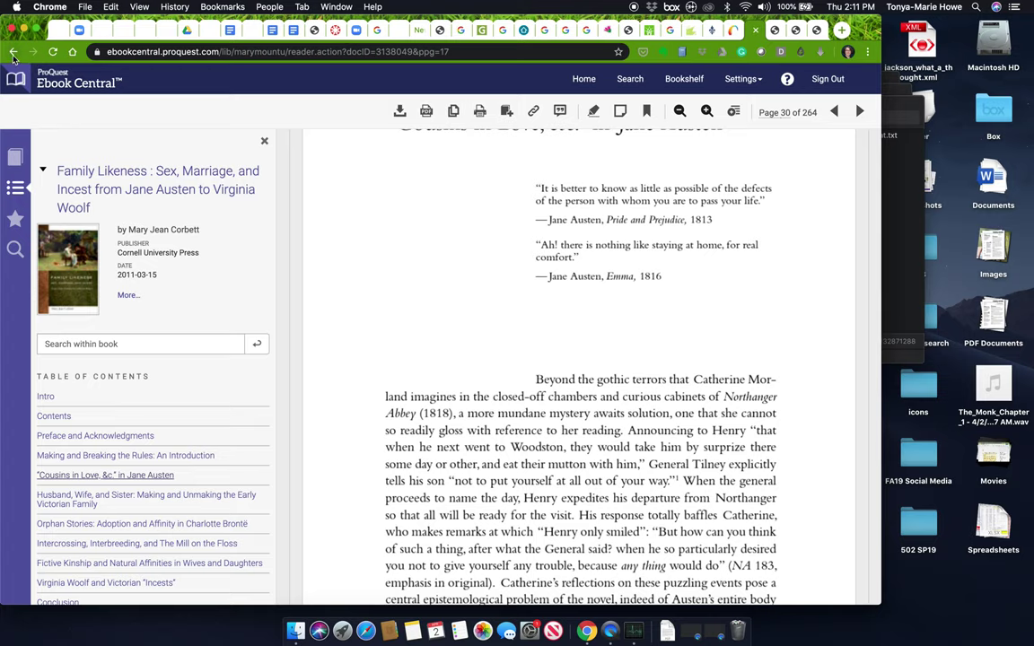
- Return from the e-book reader to the marriage "jane austen" results, closing the book record, and load the second page of results
click(733, 31)
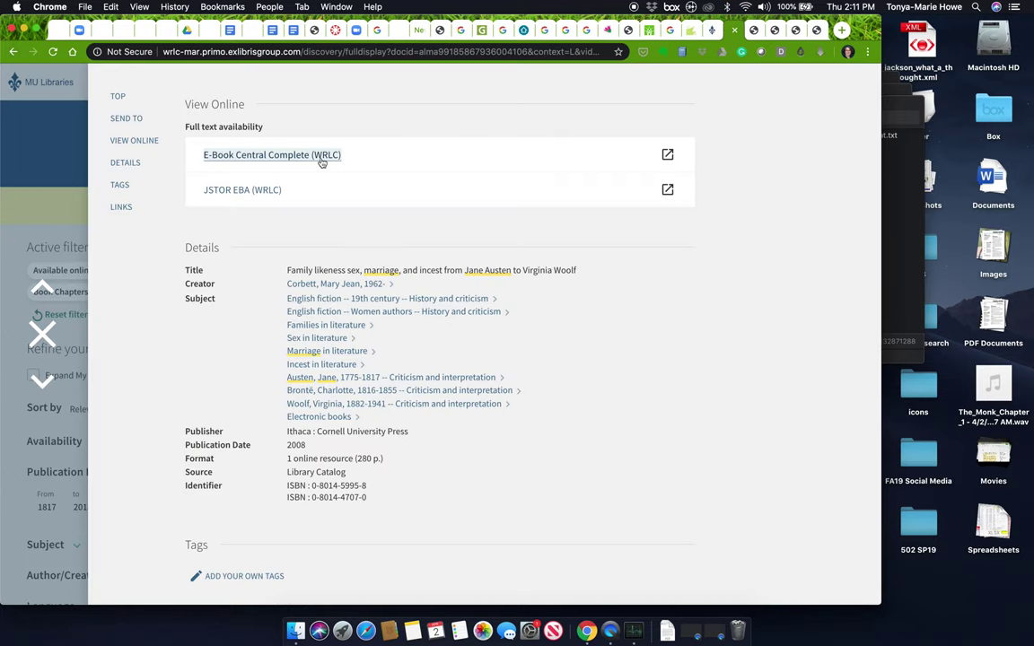
click(41, 334)
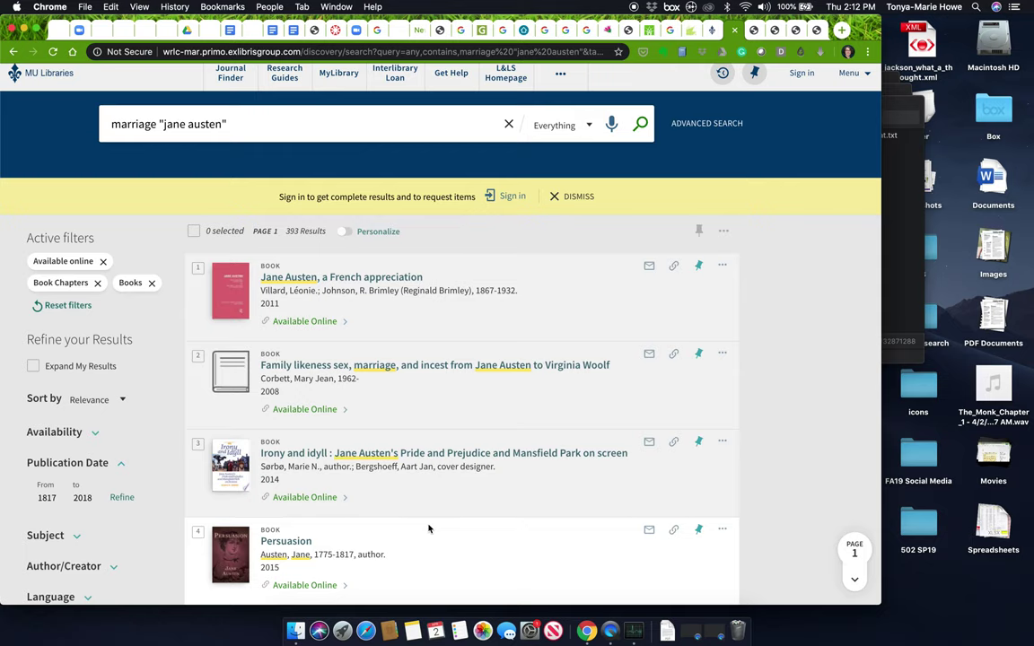
scroll(428, 529, down, 10)
click(468, 549)
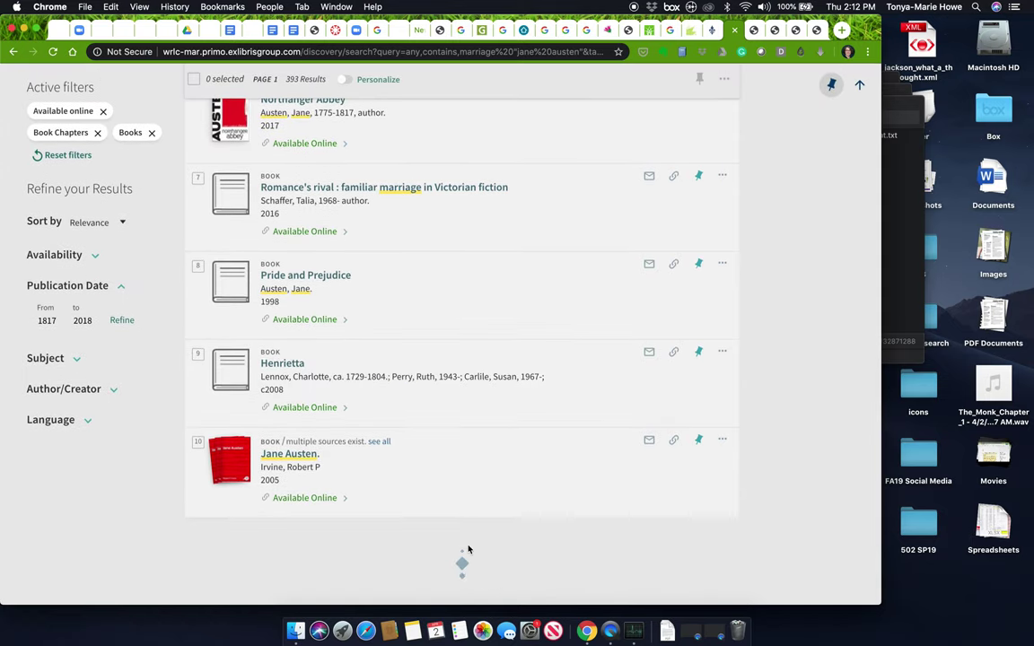
- Browse the second page of results and access the chapter "Love and Friendship: Achieving Happiness in Jane Austen's" through VIVA Oxford Scholarship Online Ebooks
scroll(503, 449, down, 3)
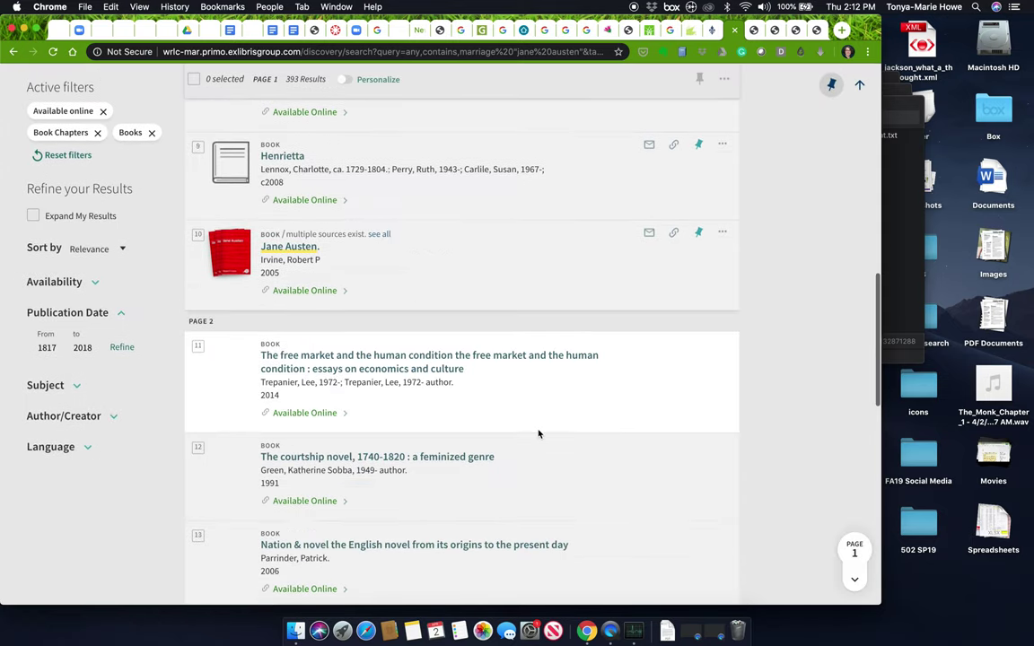
scroll(538, 434, down, 2)
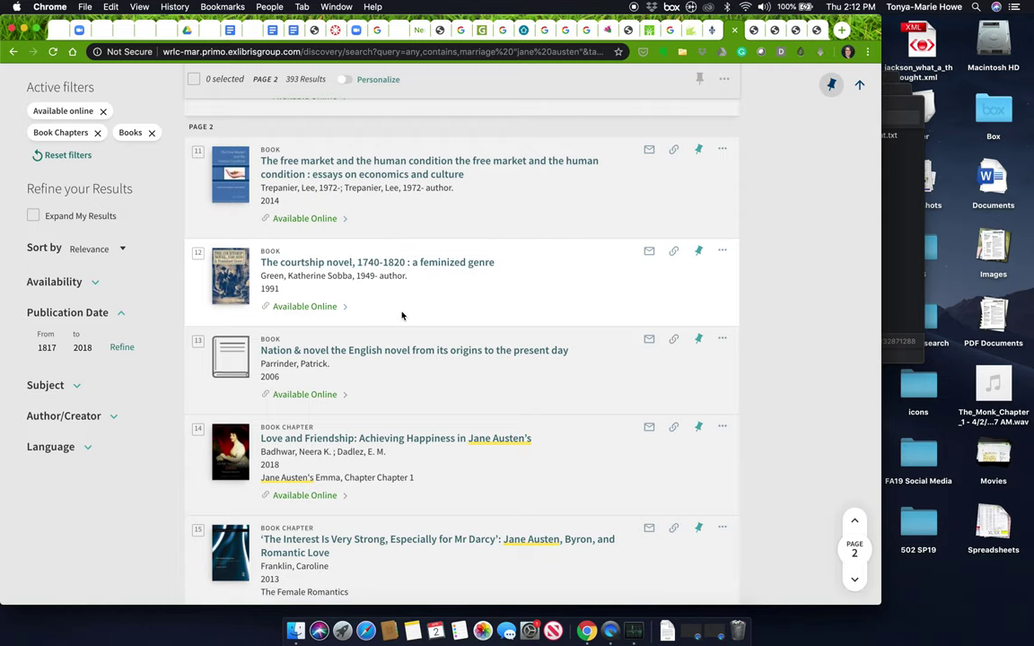
scroll(401, 315, down, 3)
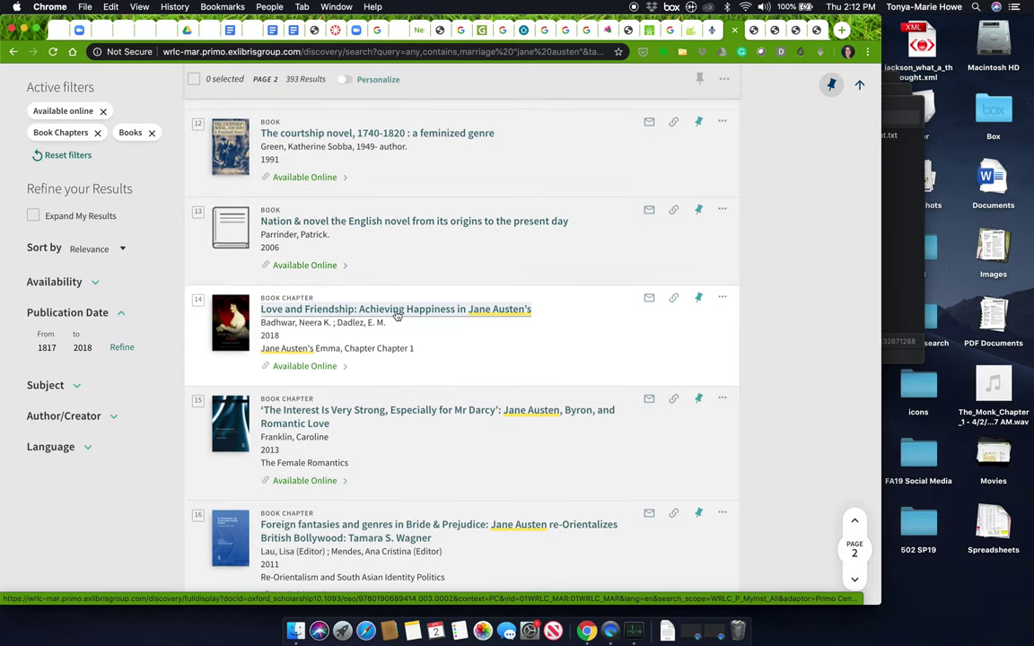
scroll(406, 370, down, 2)
scroll(409, 371, down, 2)
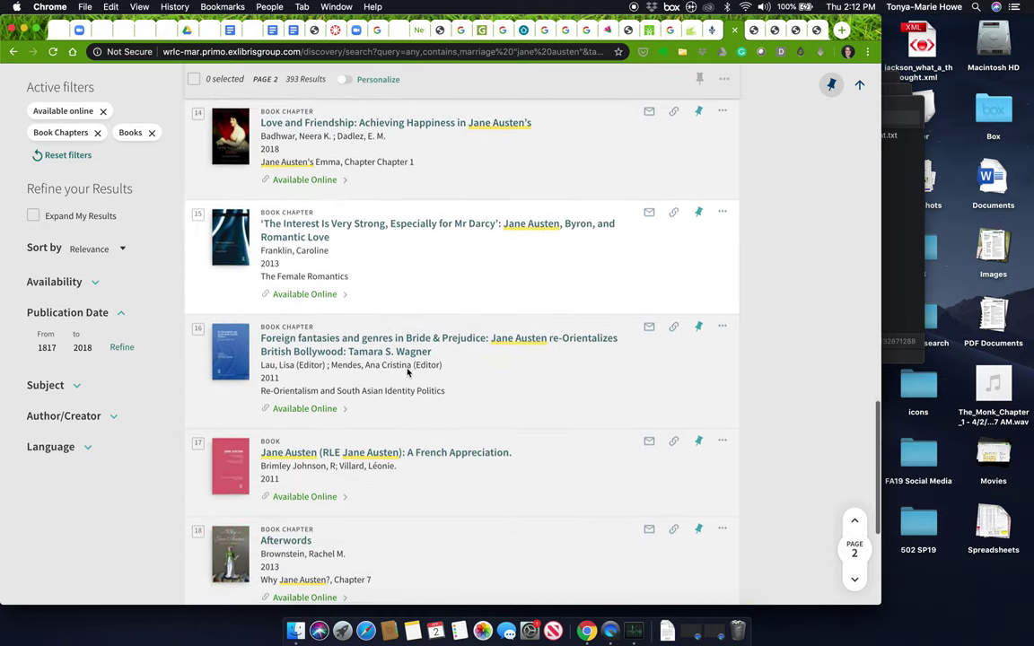
scroll(408, 371, down, 3)
scroll(408, 372, down, 3)
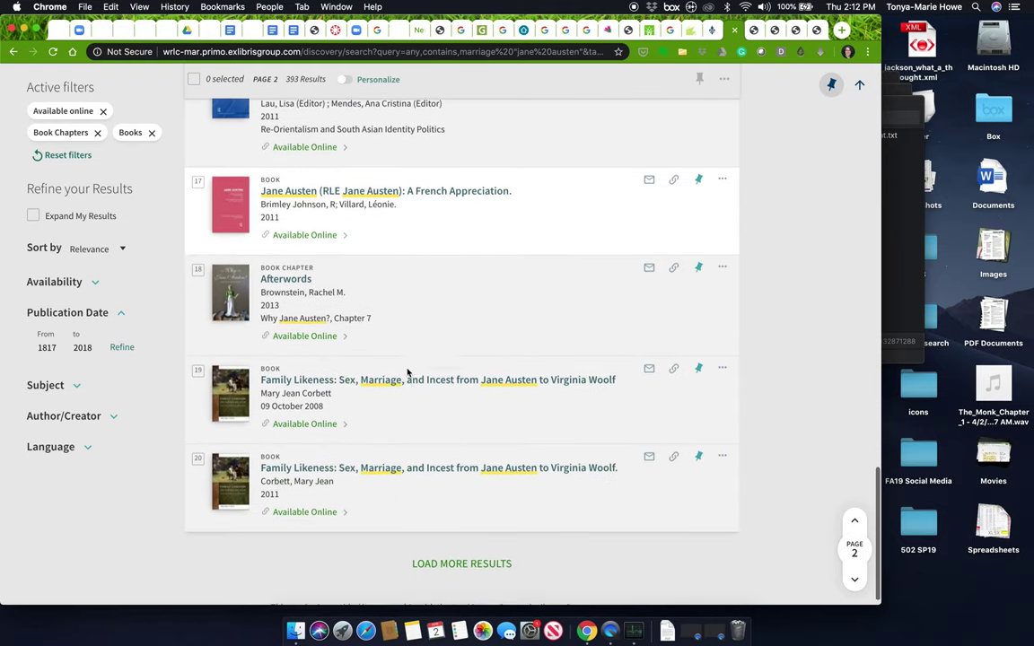
scroll(407, 372, up, 4)
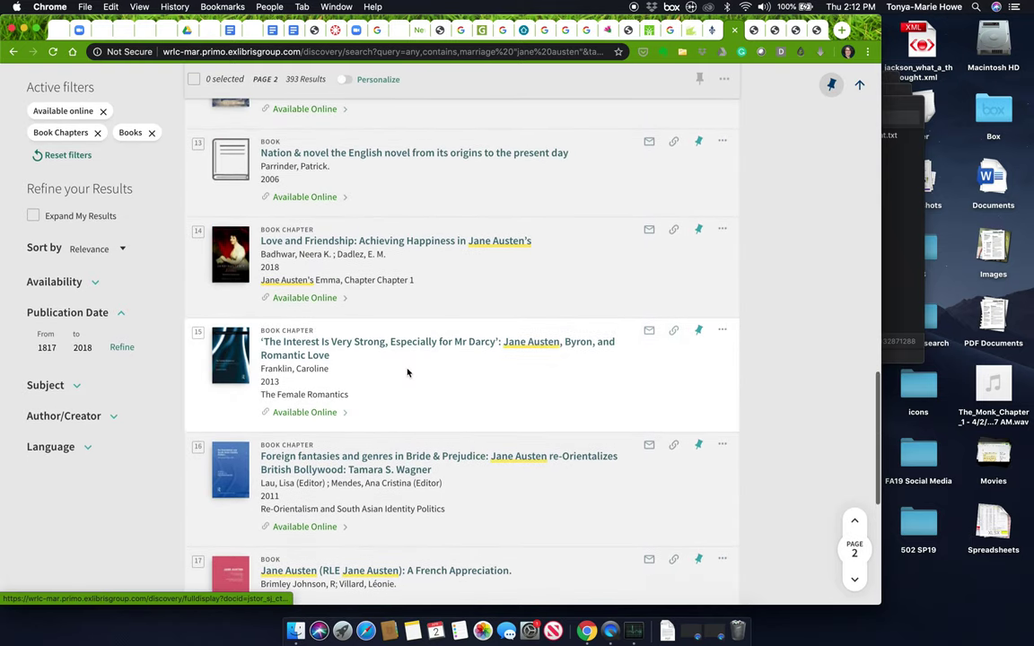
click(375, 249)
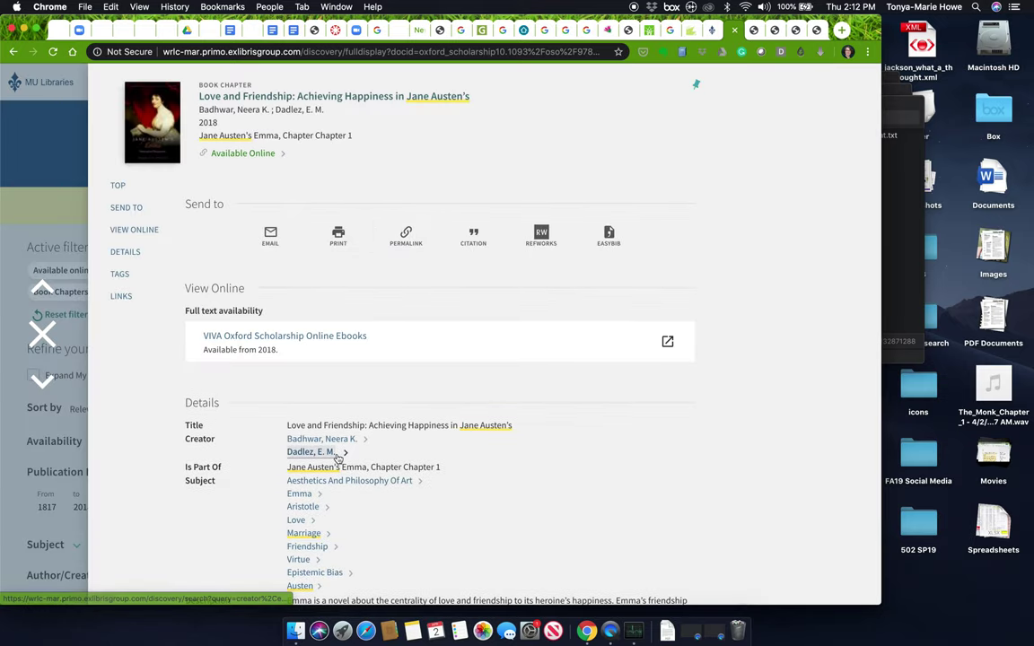
click(269, 337)
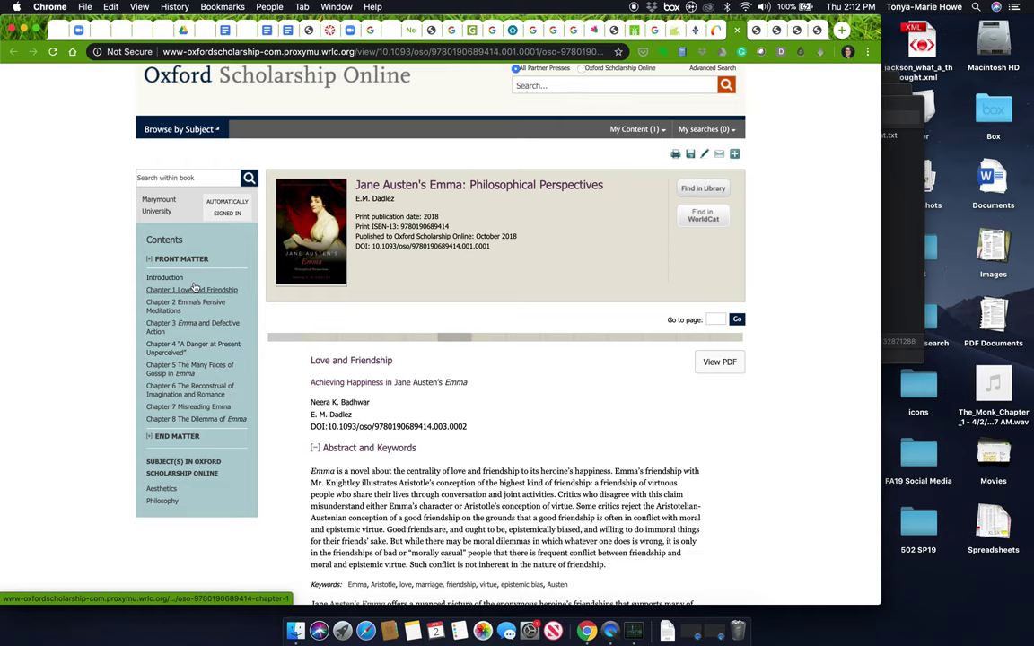
- Open "Chapter 1 Love and Friendship" from the book's contents and read its abstract and opening paragraphs
scroll(183, 381, down, 2)
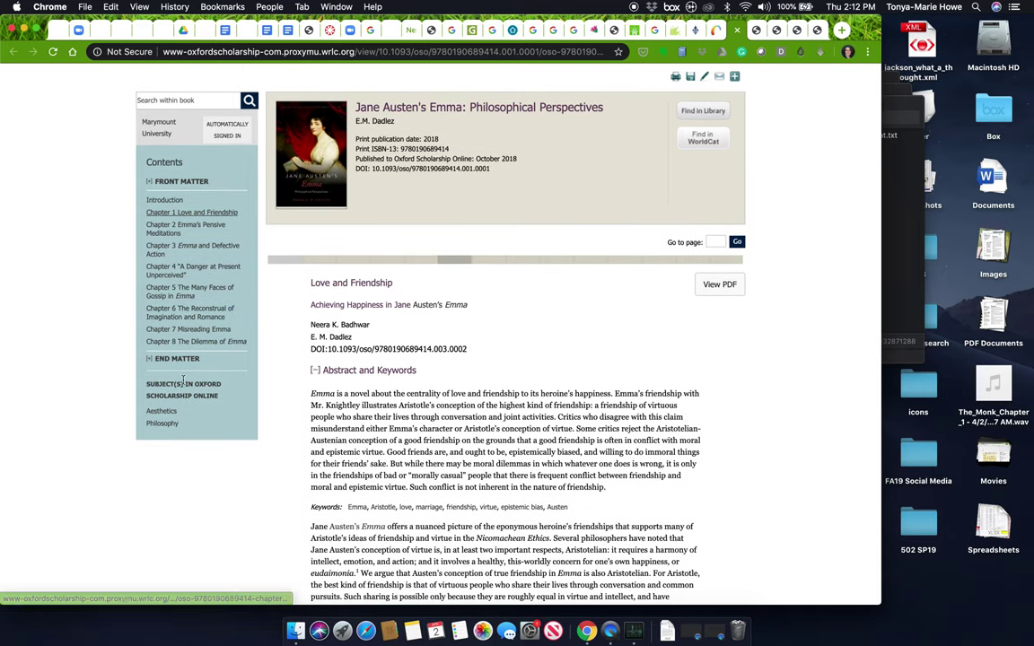
click(171, 214)
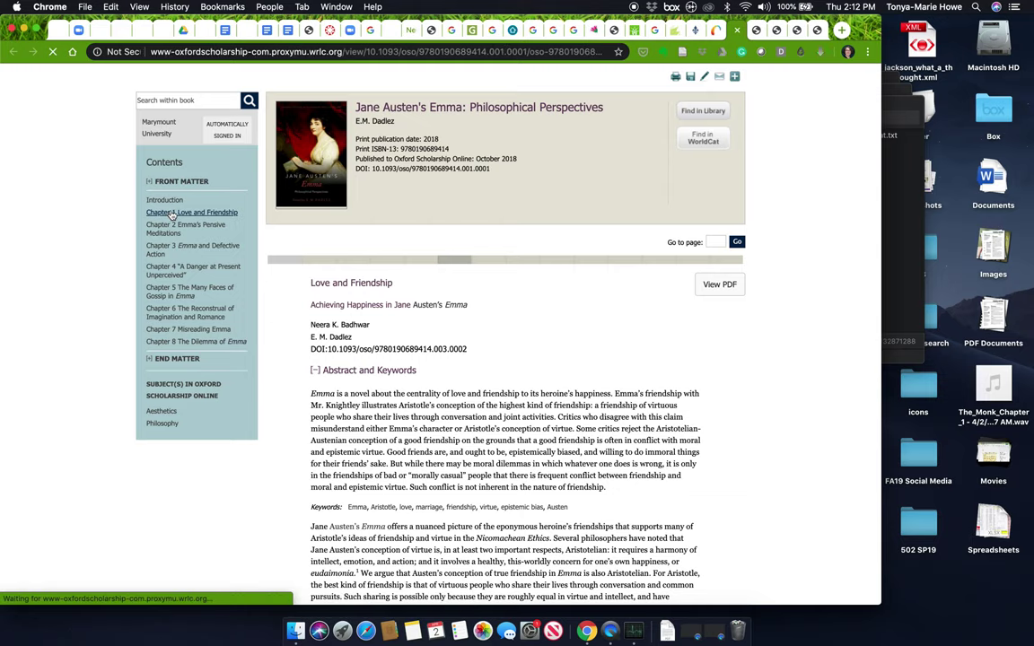
scroll(439, 585, down, 5)
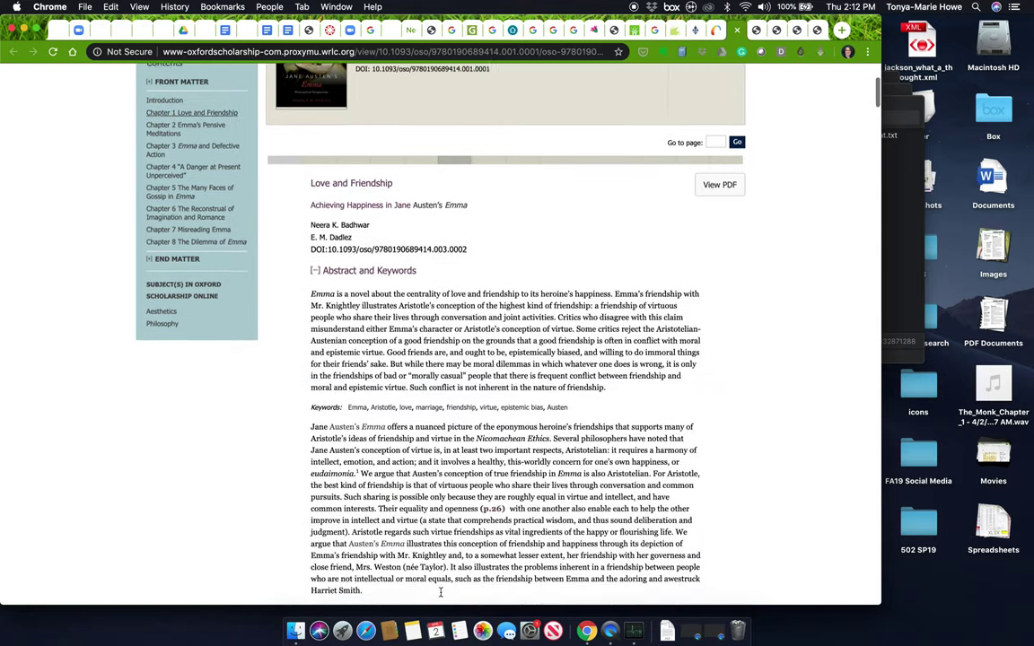
scroll(420, 502, down, 3)
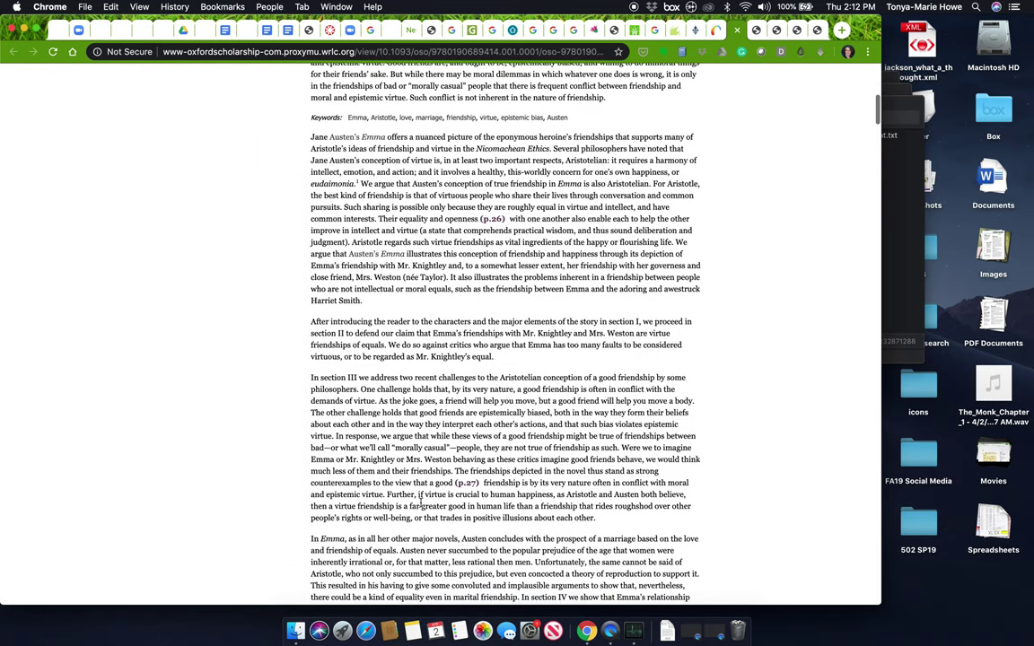
scroll(420, 503, up, 1)
scroll(420, 503, up, 8)
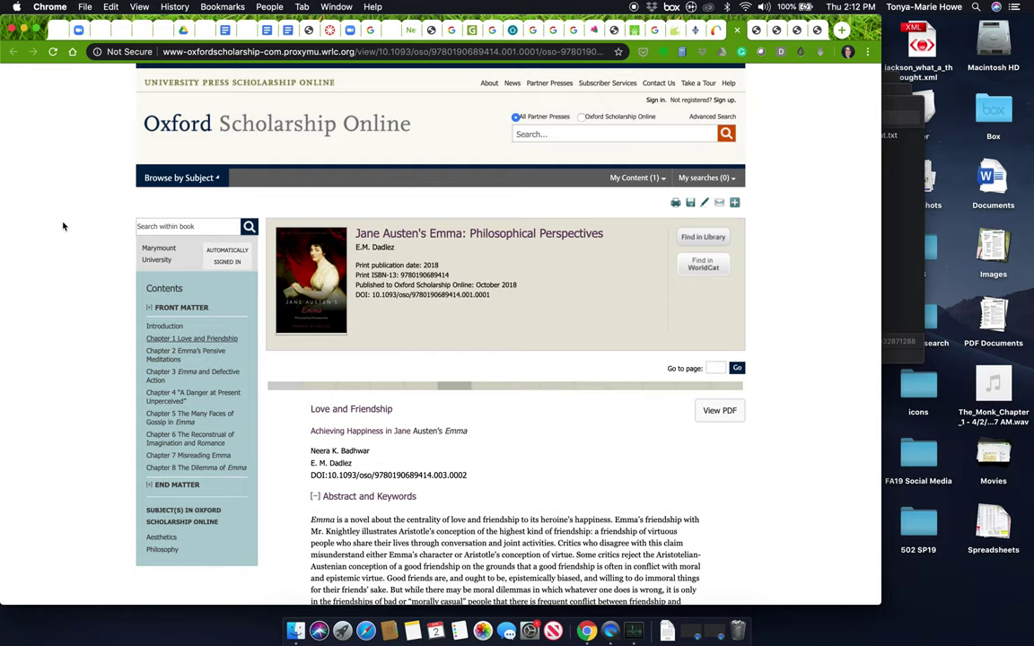
- Go back to the chapter's library record, review its subjects and description, and close the record
click(13, 52)
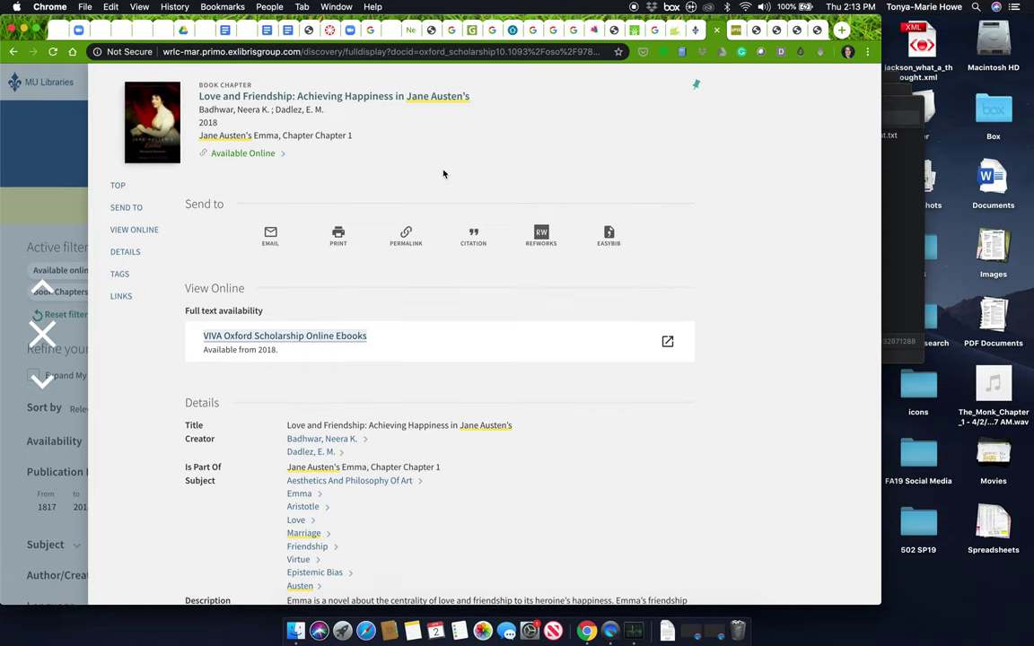
scroll(415, 559, down, 3)
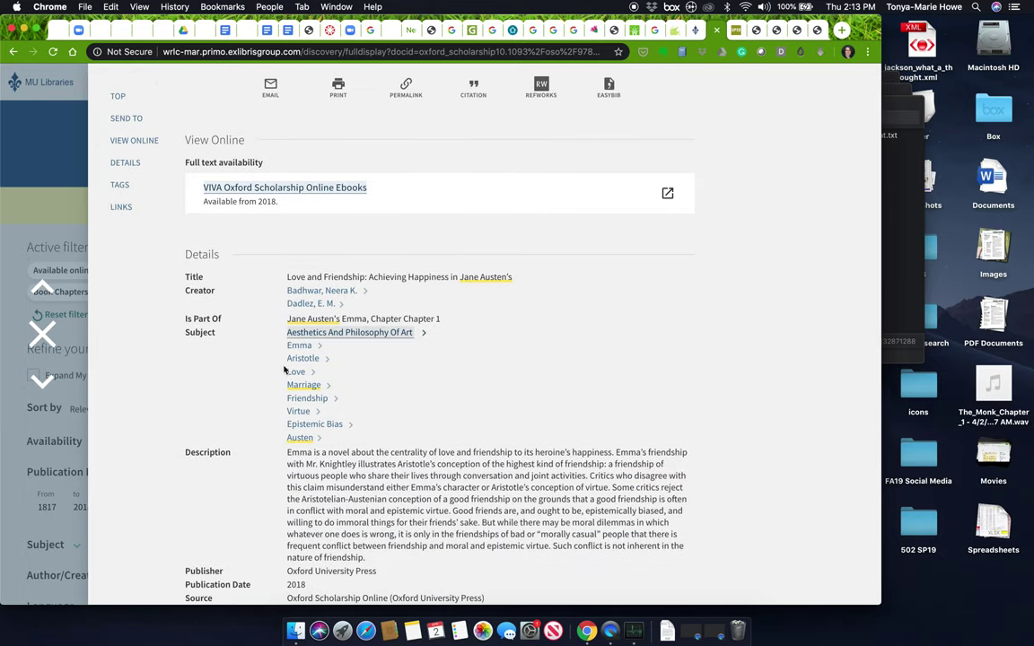
scroll(284, 377, up, 3)
click(42, 334)
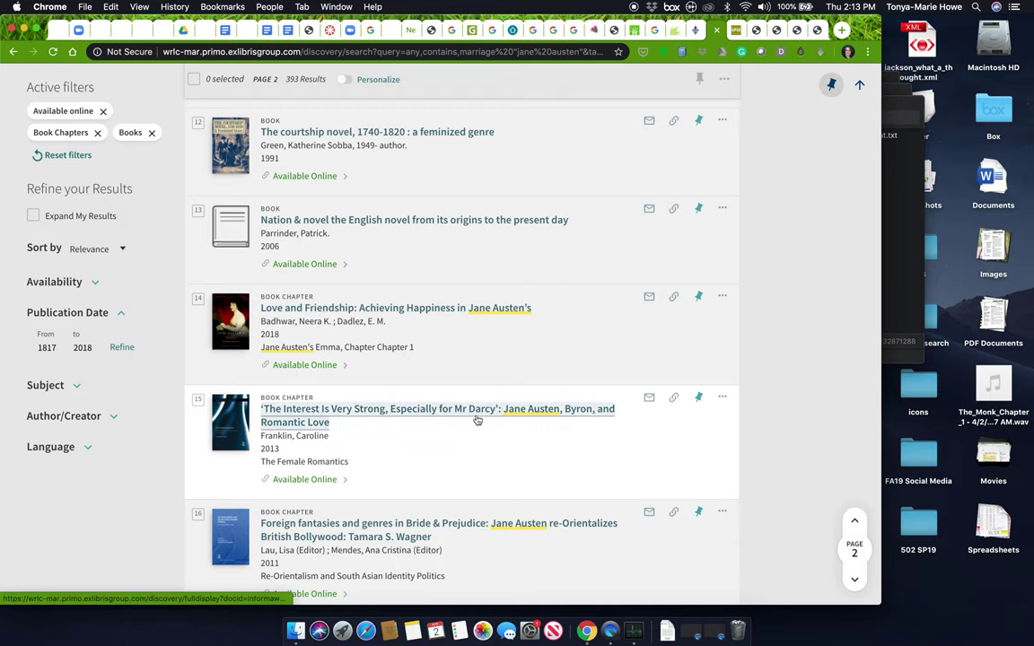
- Open the record for "The courtship novel, 1740-1820 : a feminized genre", examine its description for a useful search phrase, and close the record
scroll(476, 422, up, 2)
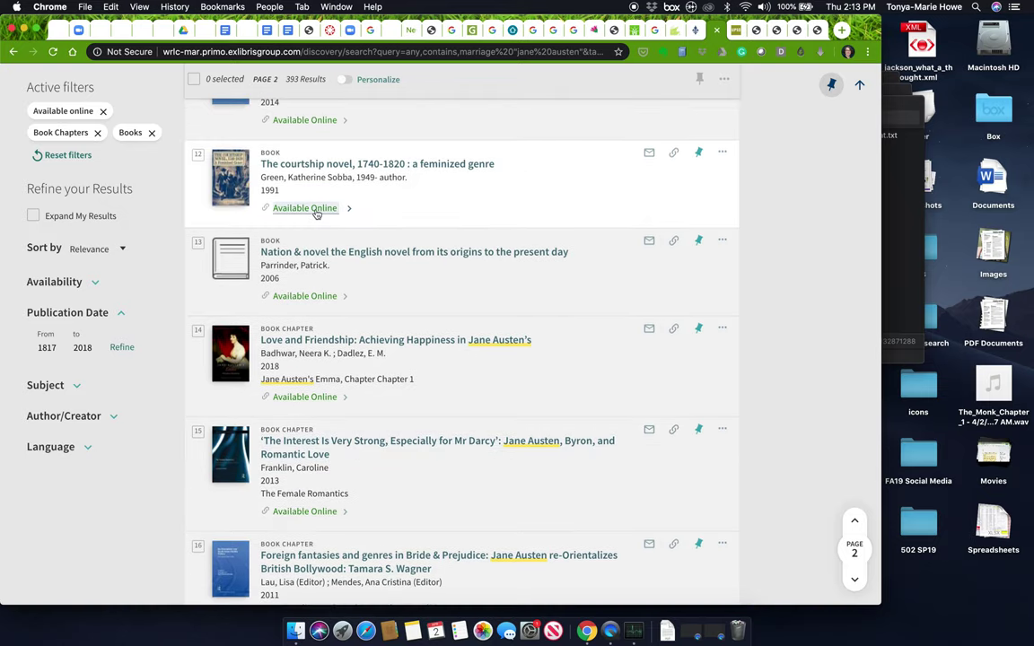
click(316, 212)
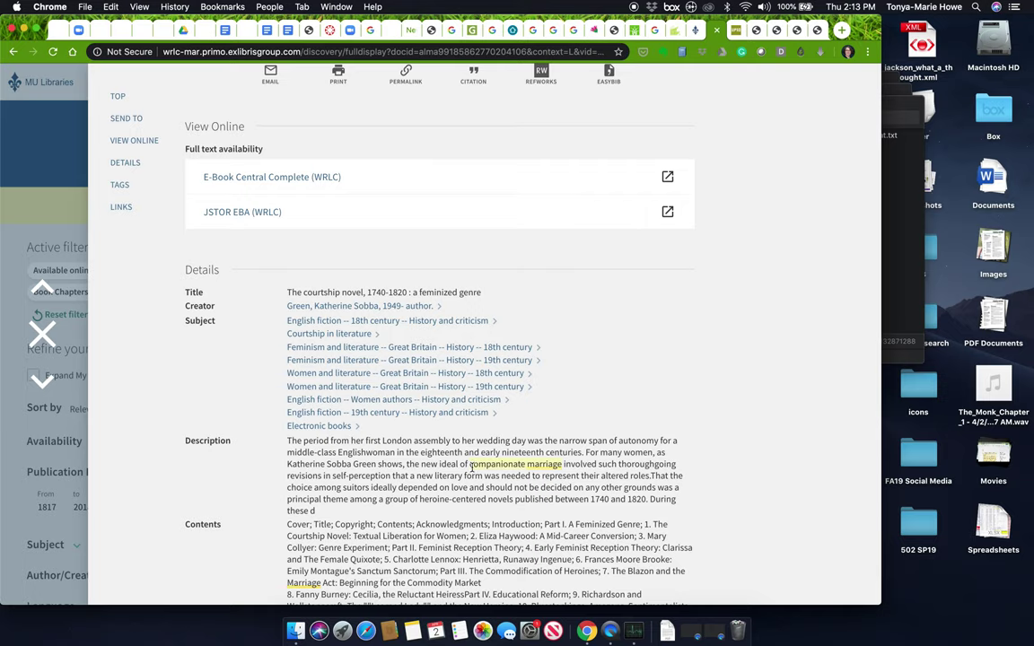
scroll(470, 464, up, 3)
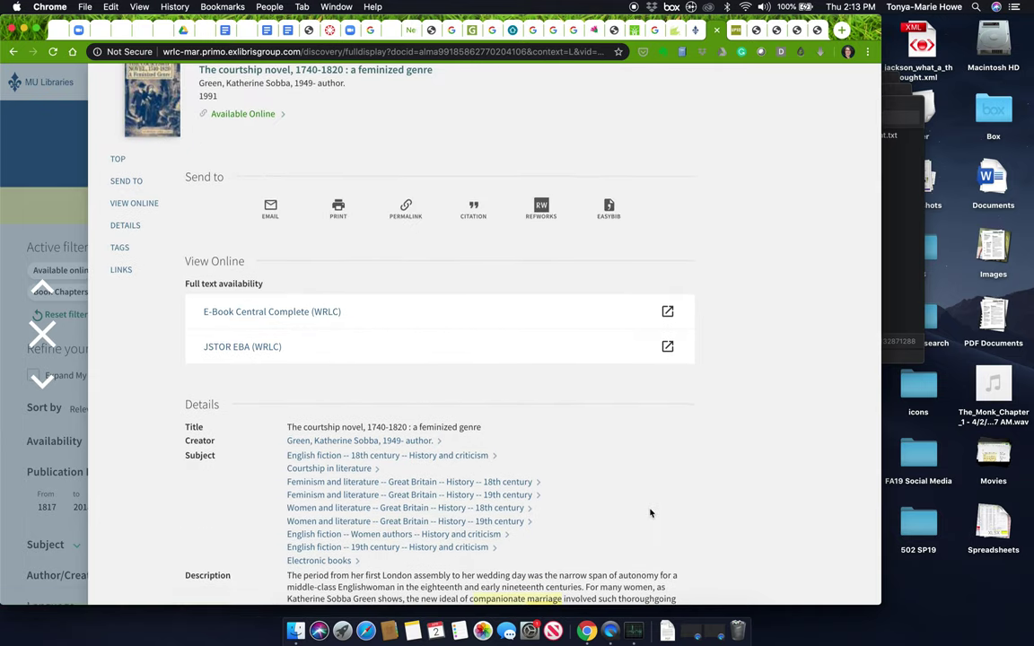
scroll(651, 577, down, 3)
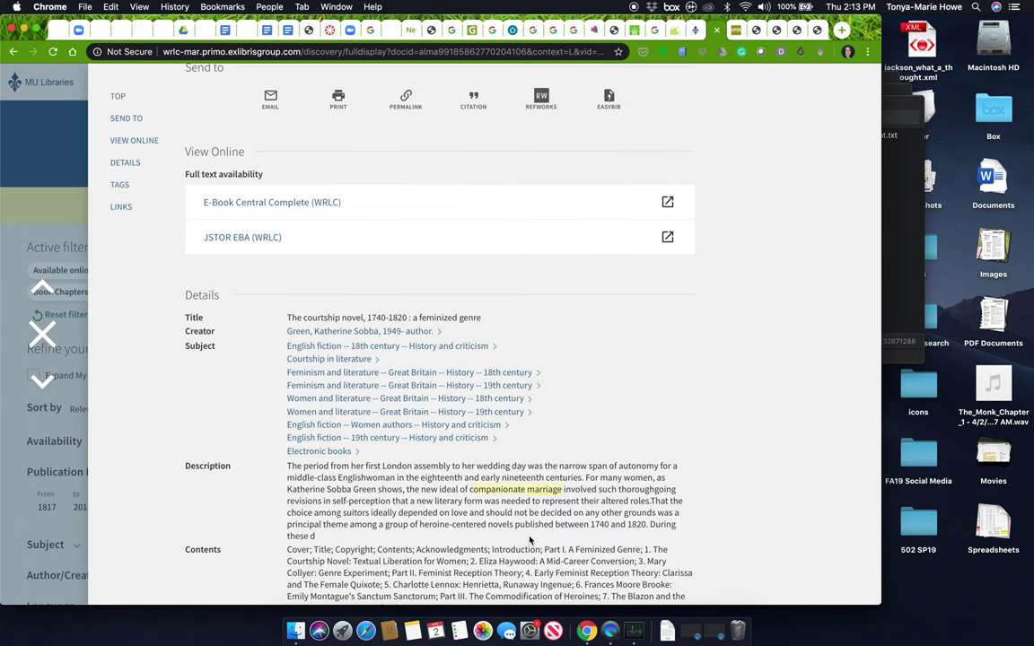
scroll(530, 541, up, 4)
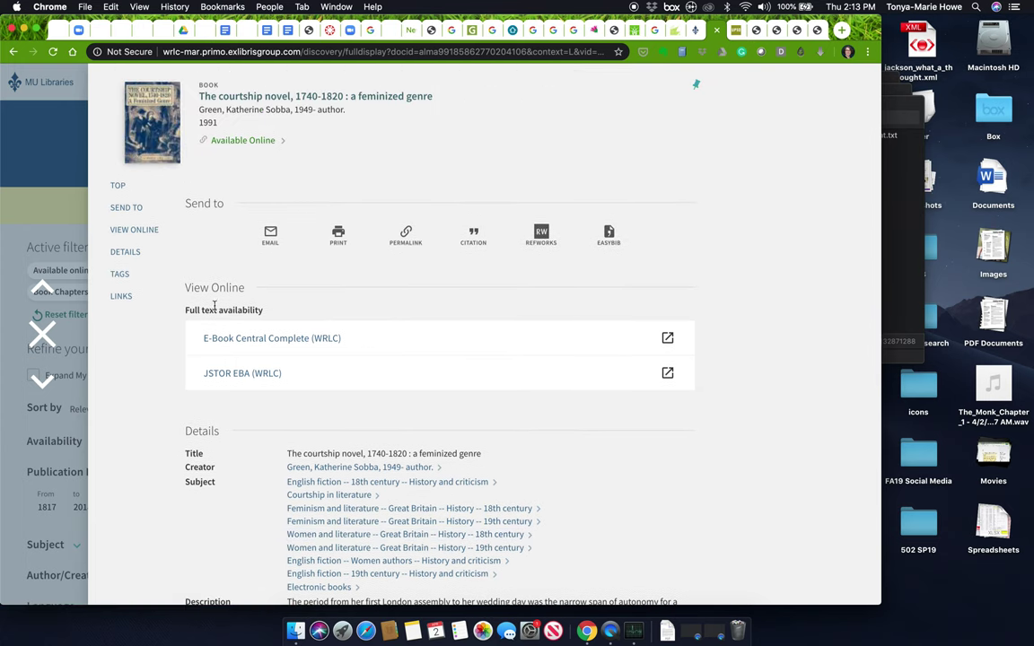
click(41, 334)
- Replace the library search terms with "companionate marriage" austen and run the search
scroll(288, 149, up, 10)
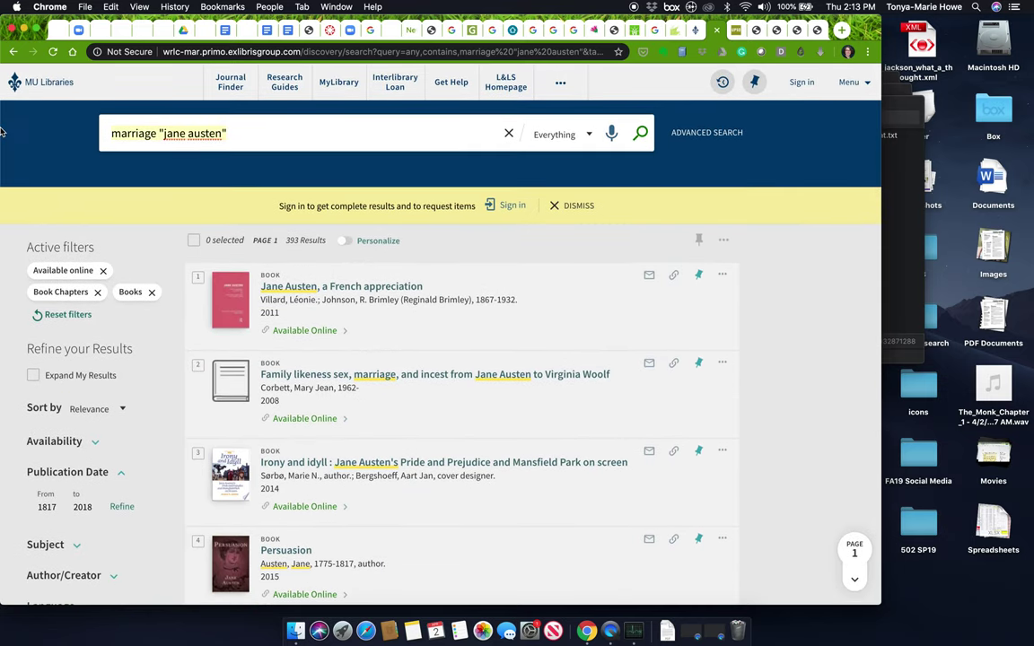
key(super+a)
key(BackSpace)
text("comn)
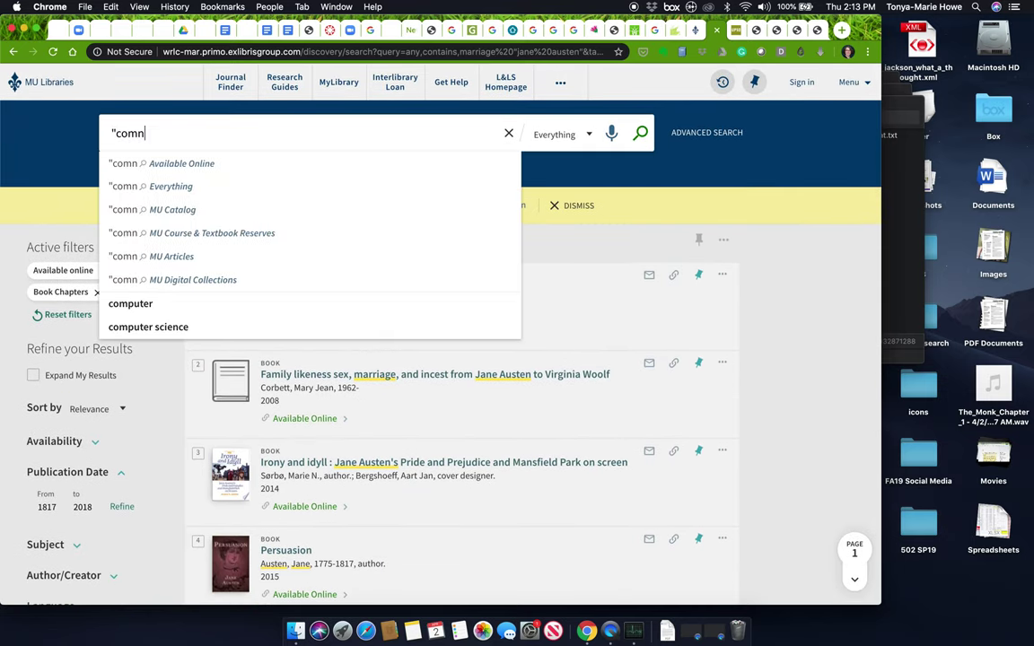
key(BackSpace)
text(panionate)
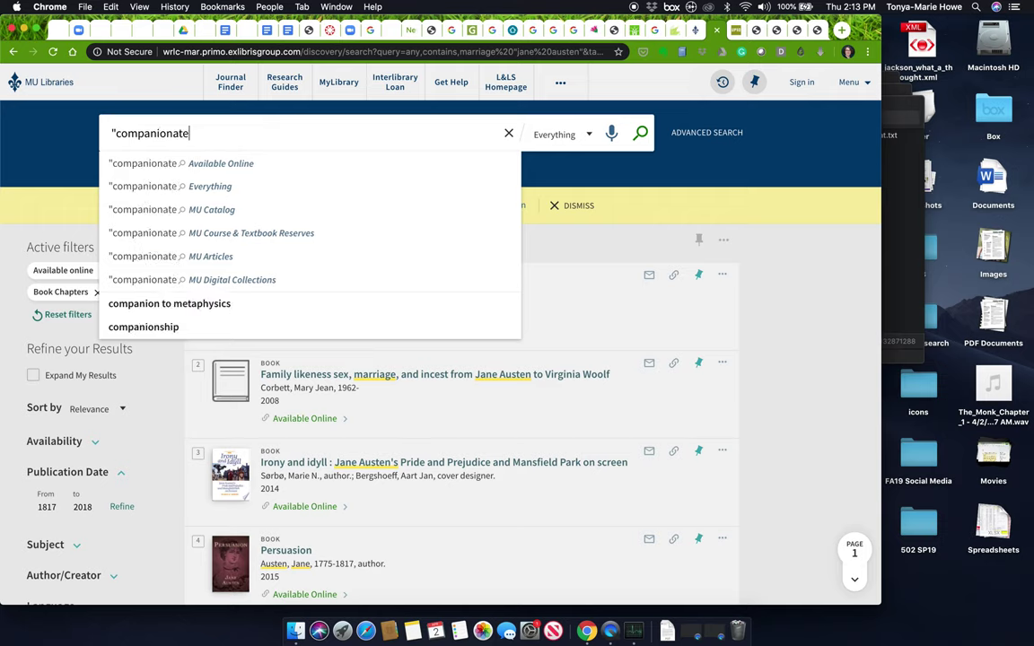
text( marriage")
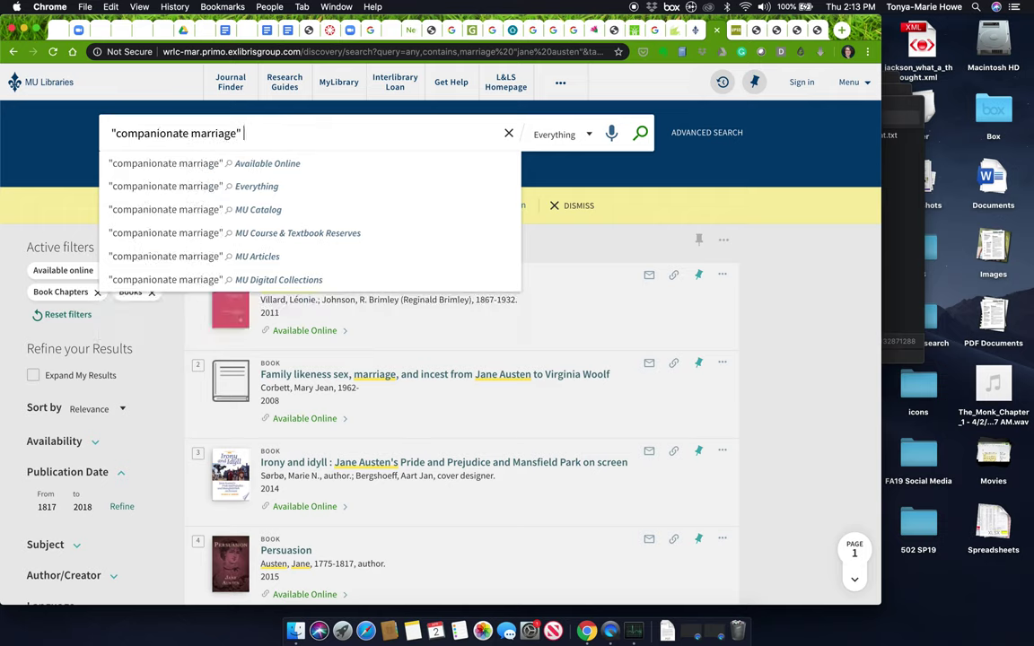
text( austen)
key(Return)
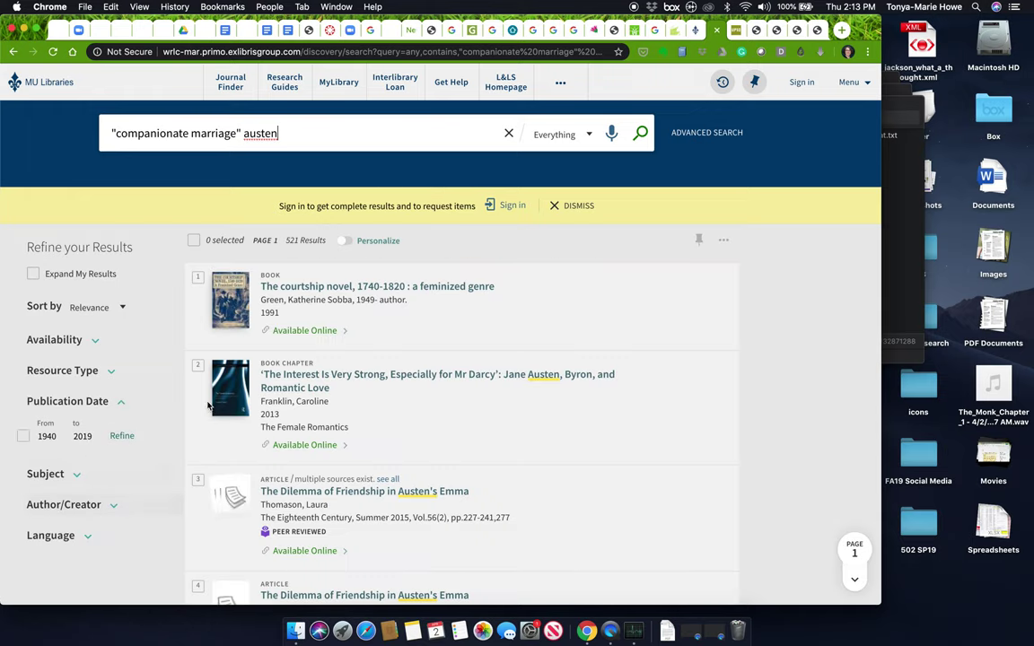
- Look through the first page of results for books, articles and dissertations on companionate marriage in Austen
scroll(417, 386, down, 3)
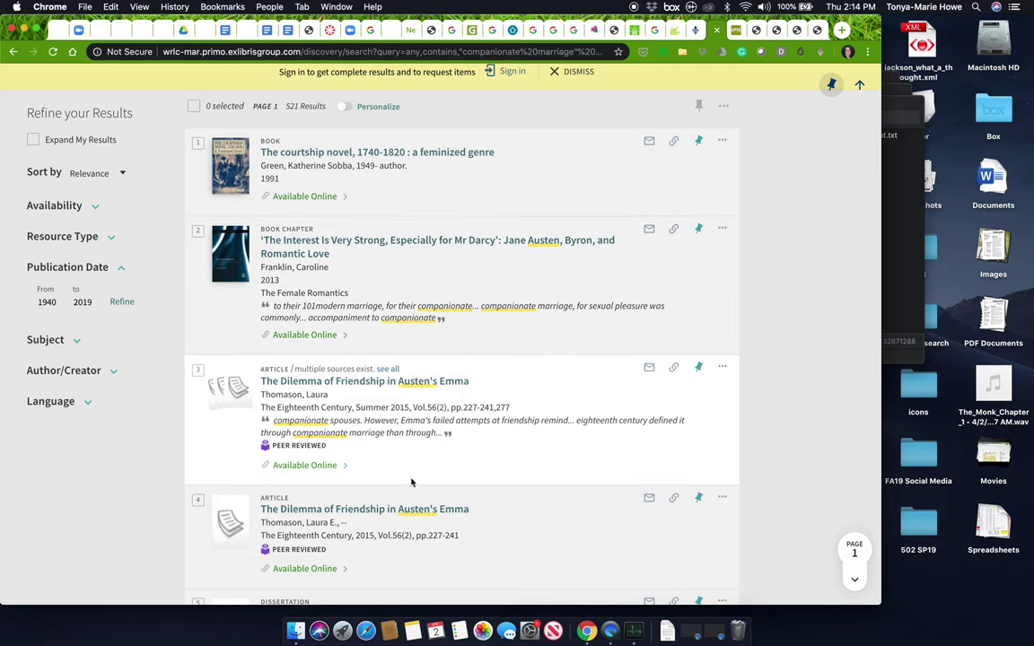
scroll(418, 503, down, 1)
scroll(423, 519, down, 3)
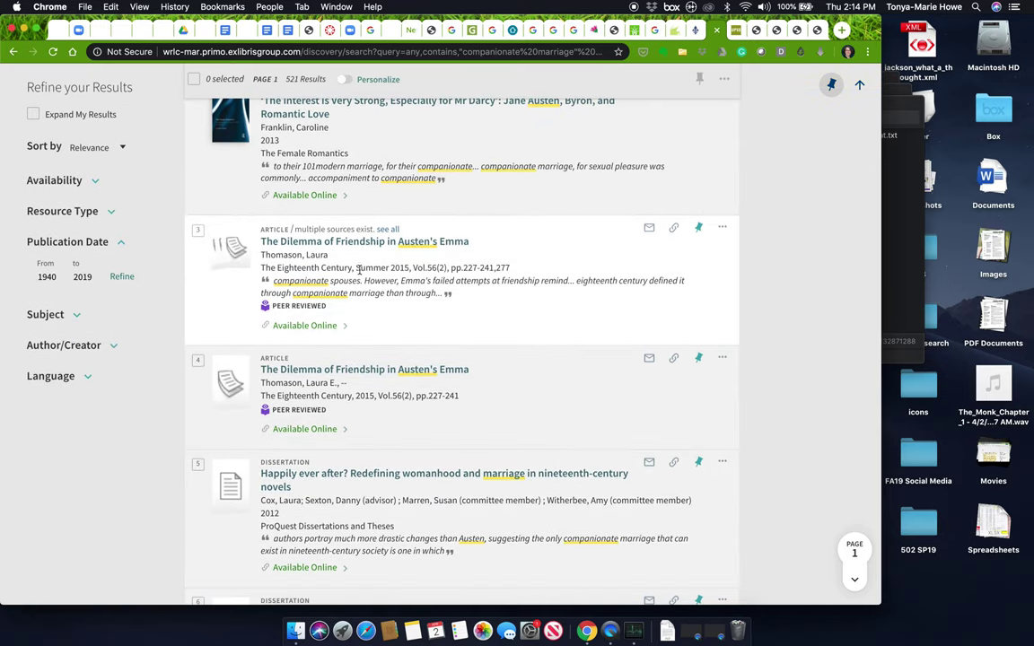
scroll(460, 397, down, 9)
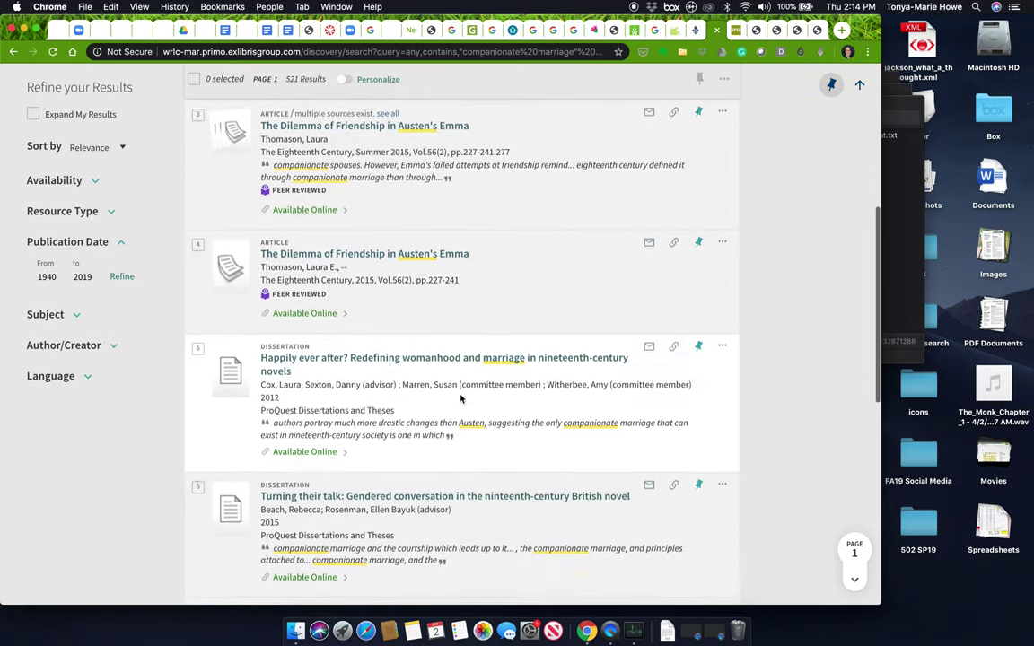
scroll(461, 398, down, 2)
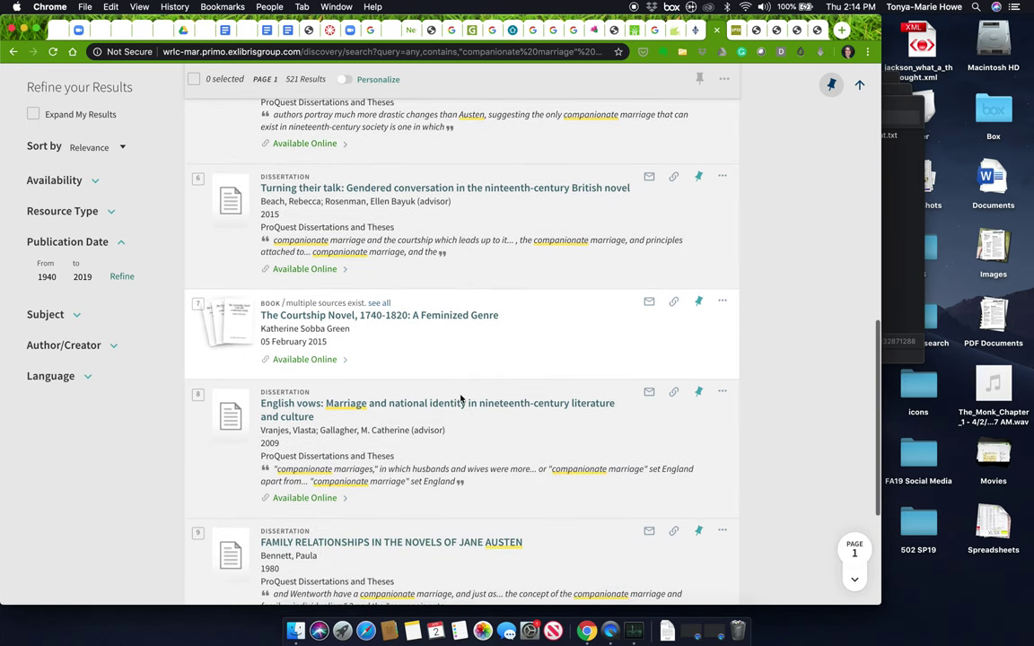
scroll(460, 429, down, 3)
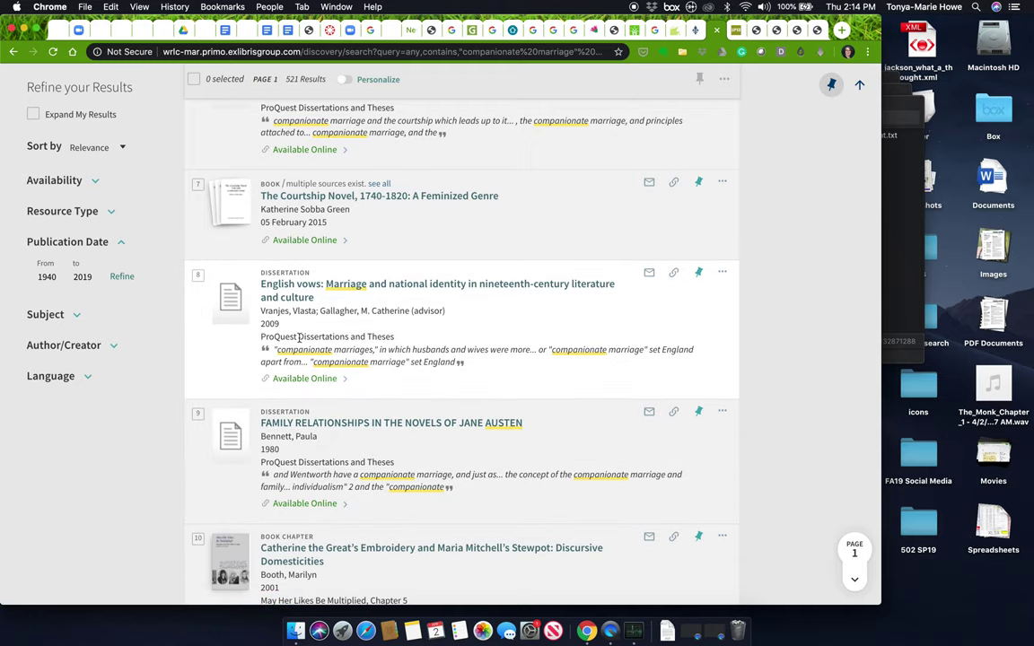
scroll(347, 336, up, 7)
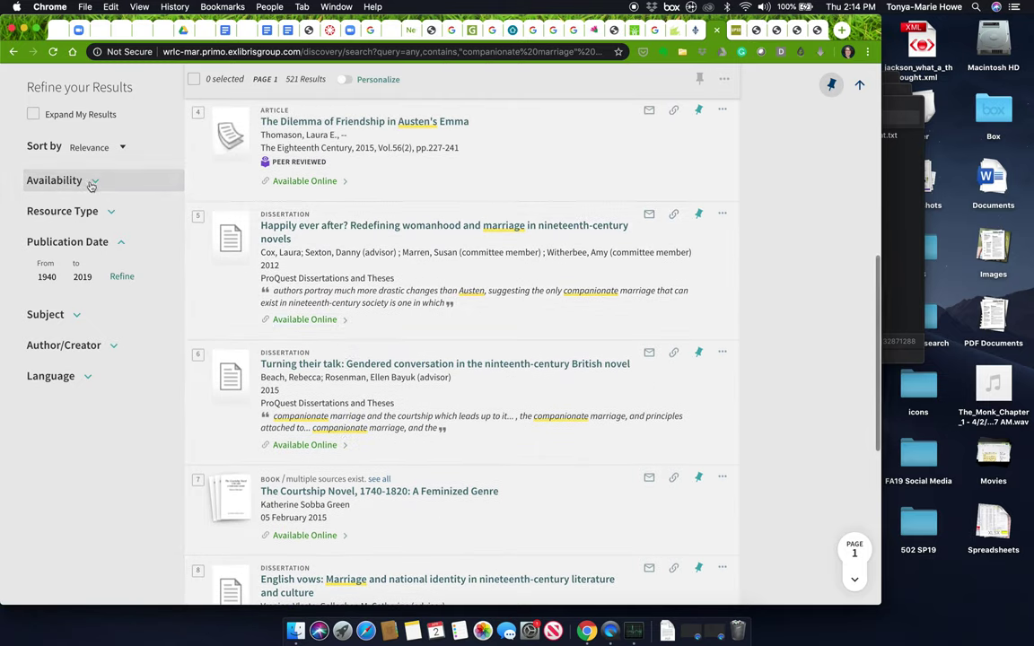
- Filter the "companionate marriage" austen results to book chapters and books that are available online
click(92, 182)
click(58, 200)
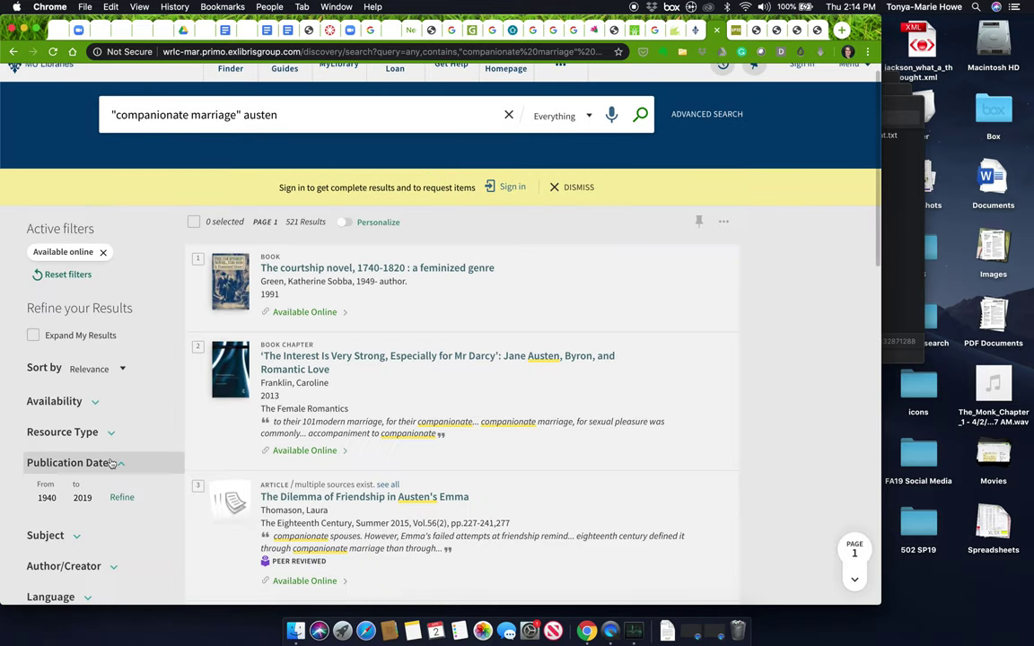
click(112, 437)
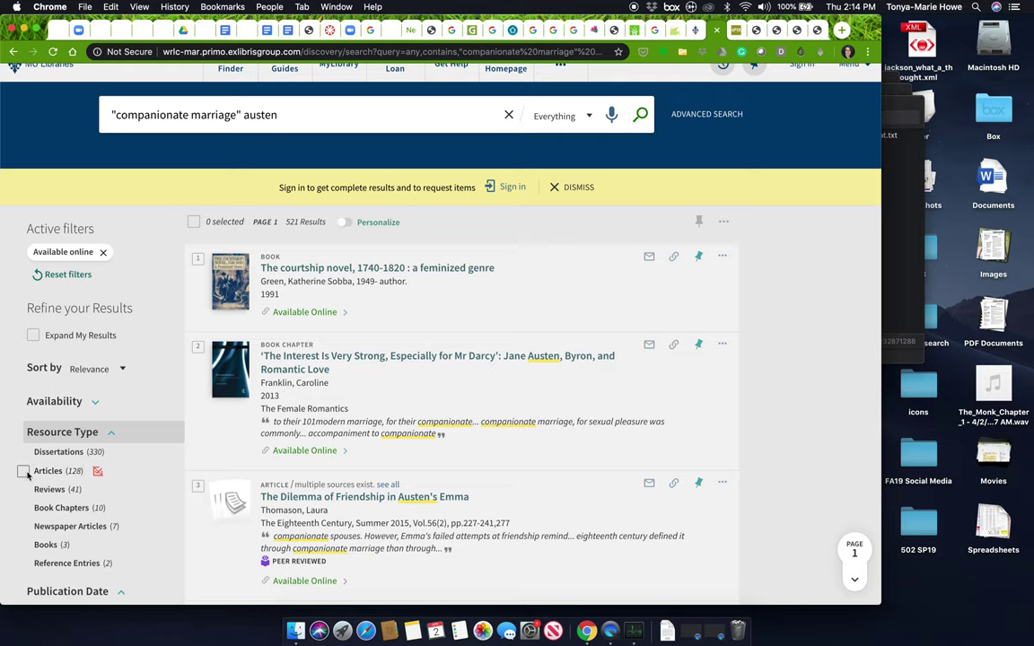
click(28, 508)
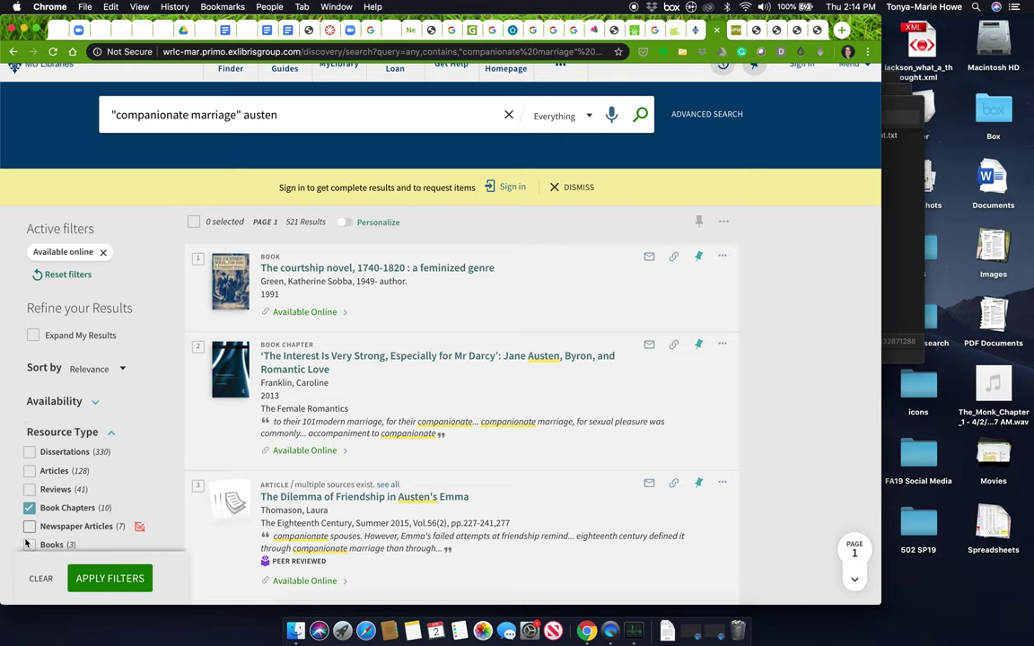
click(104, 583)
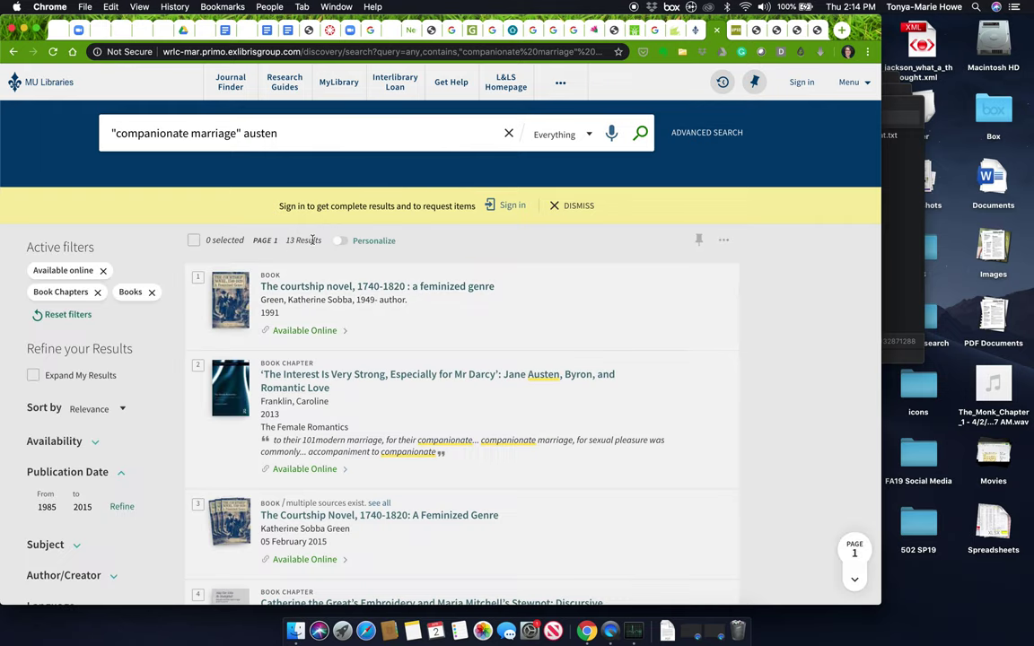
- Check the filtered results, replace austen with history england in the search terms, and run the search
scroll(688, 448, down, 3)
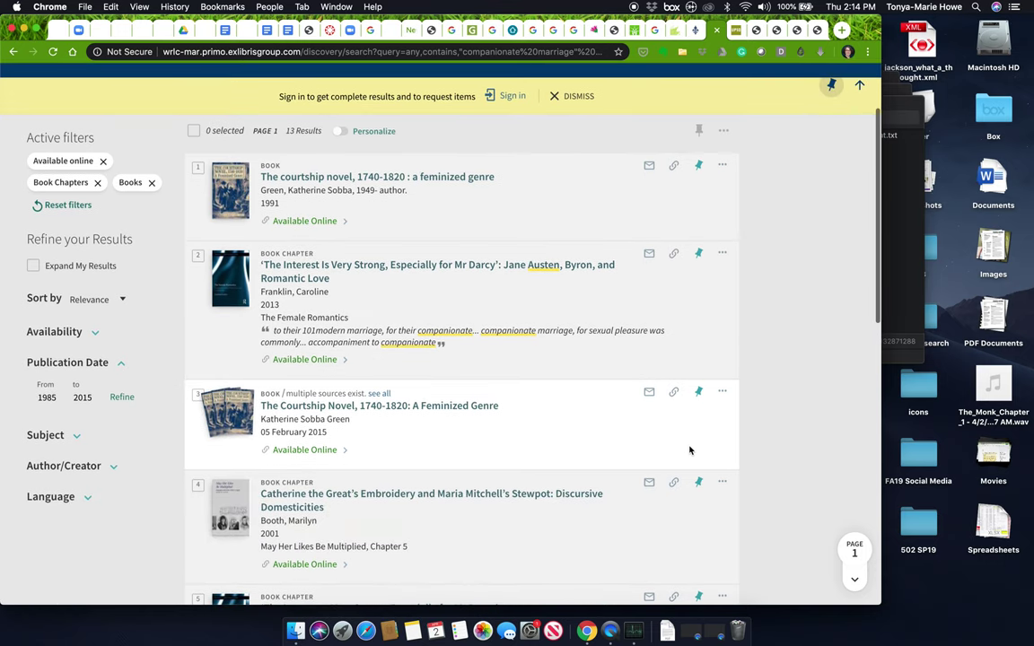
scroll(689, 450, up, 3)
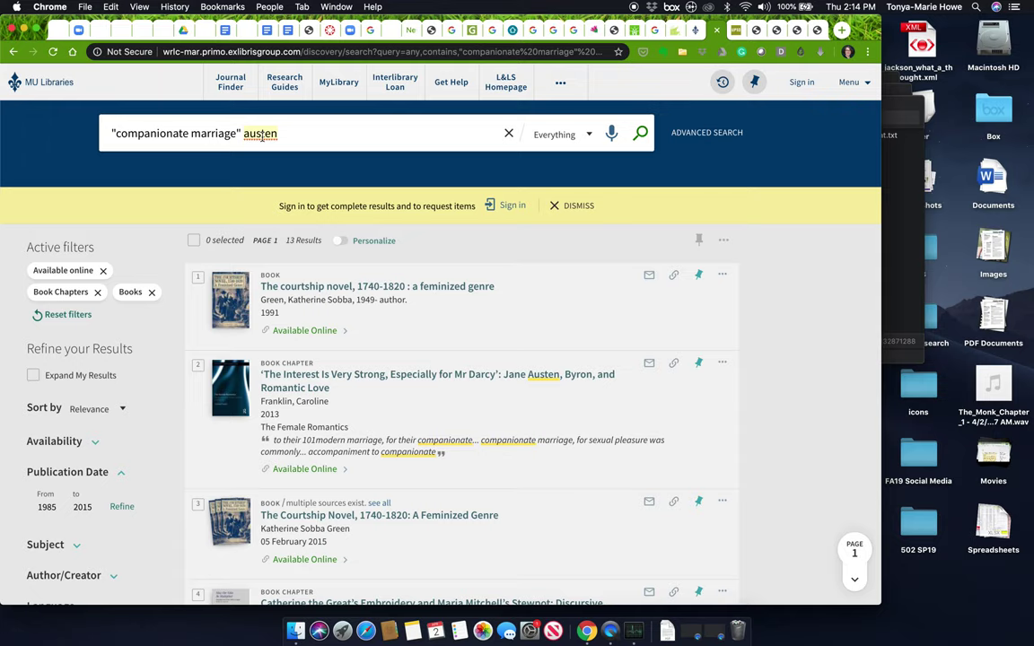
double_click(261, 134)
text(history england)
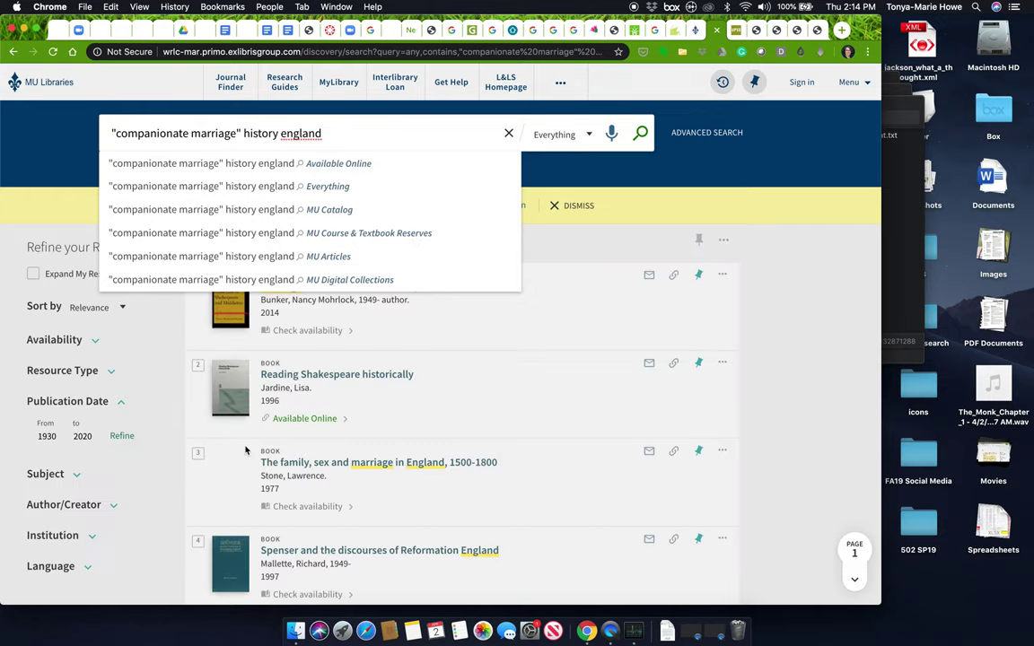
click(822, 453)
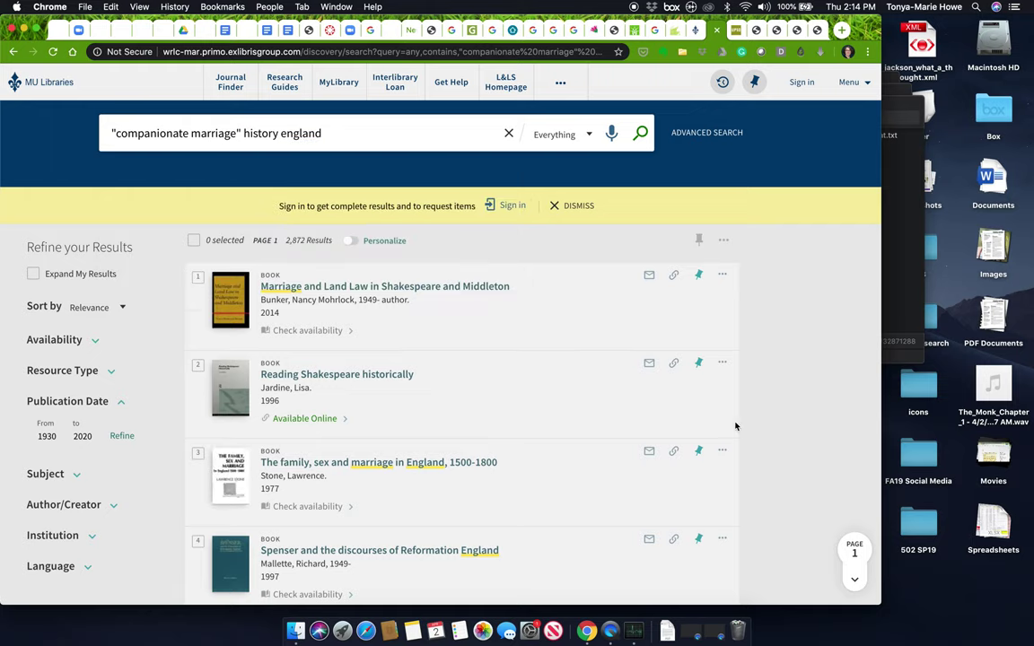
- Limit the "companionate marriage" history england results to book chapters and books available online
click(96, 343)
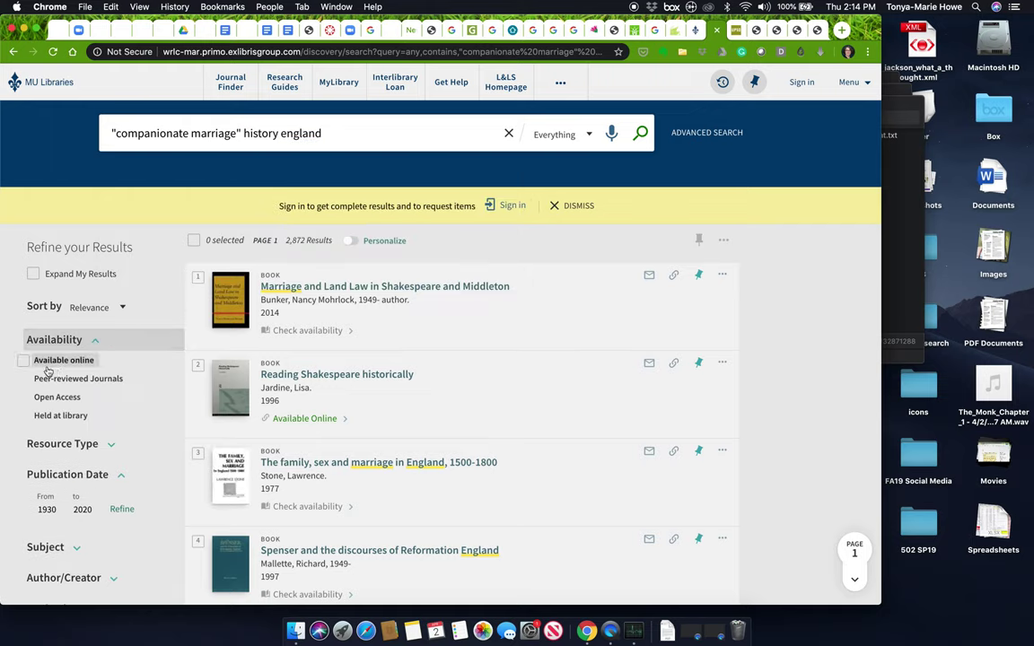
click(29, 360)
scroll(117, 493, down, 2)
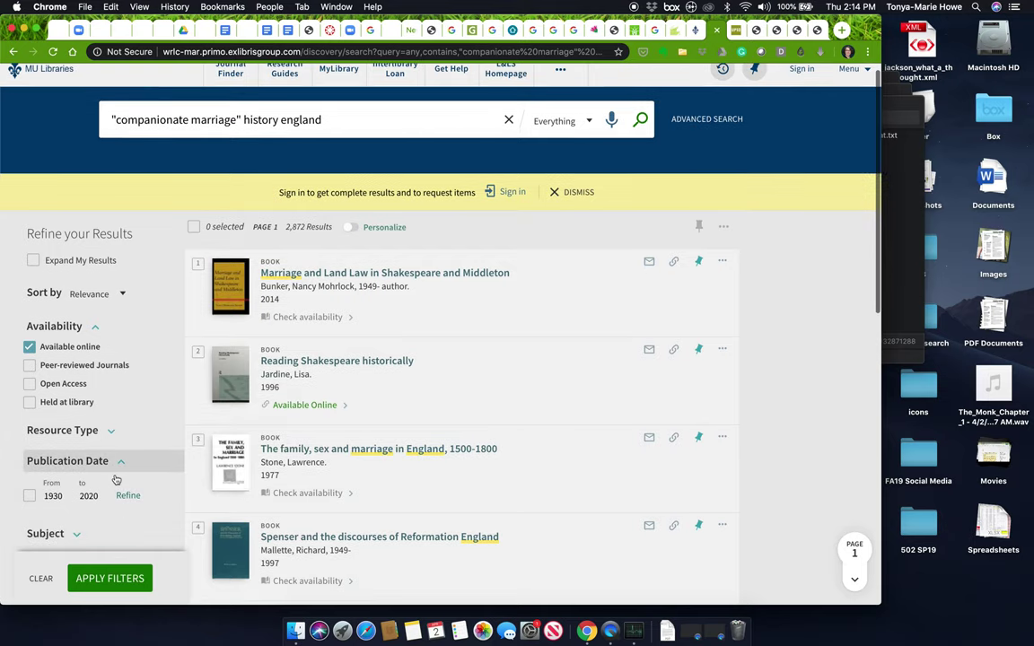
click(111, 385)
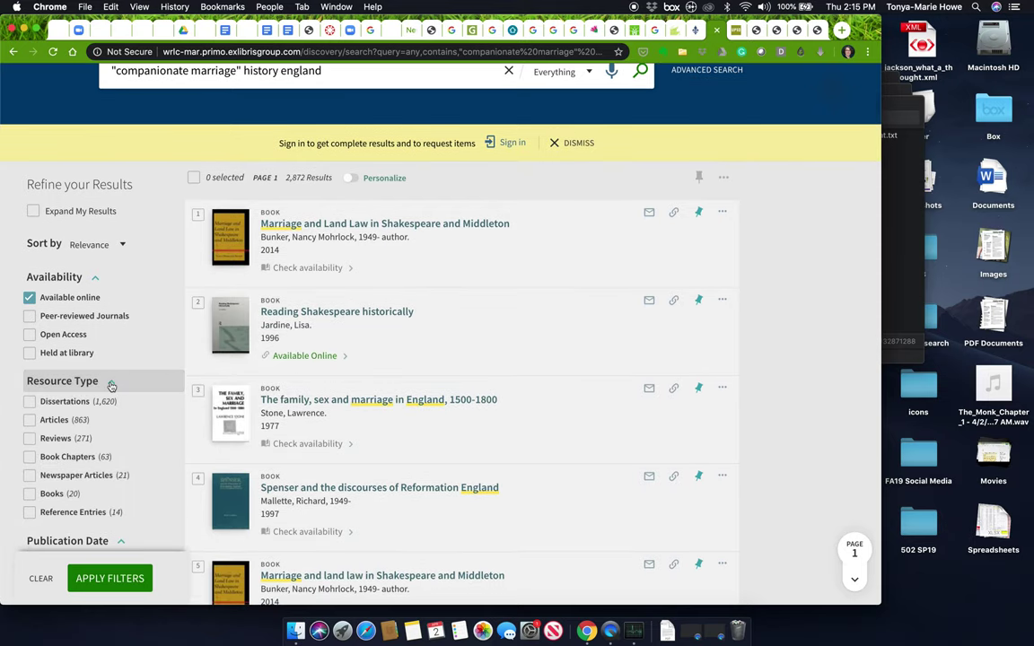
click(30, 457)
click(29, 492)
click(98, 580)
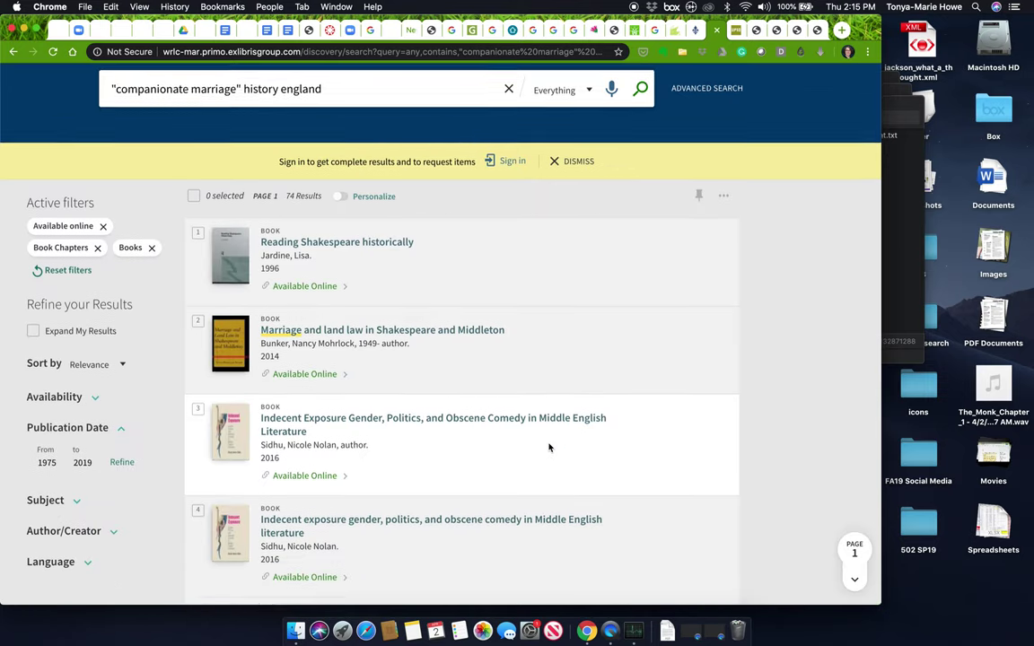
- Find the book chapter "Marriage and companionate ideals since 1750" in the results and open its record to check description and online access
scroll(550, 449, down, 2)
scroll(550, 447, down, 2)
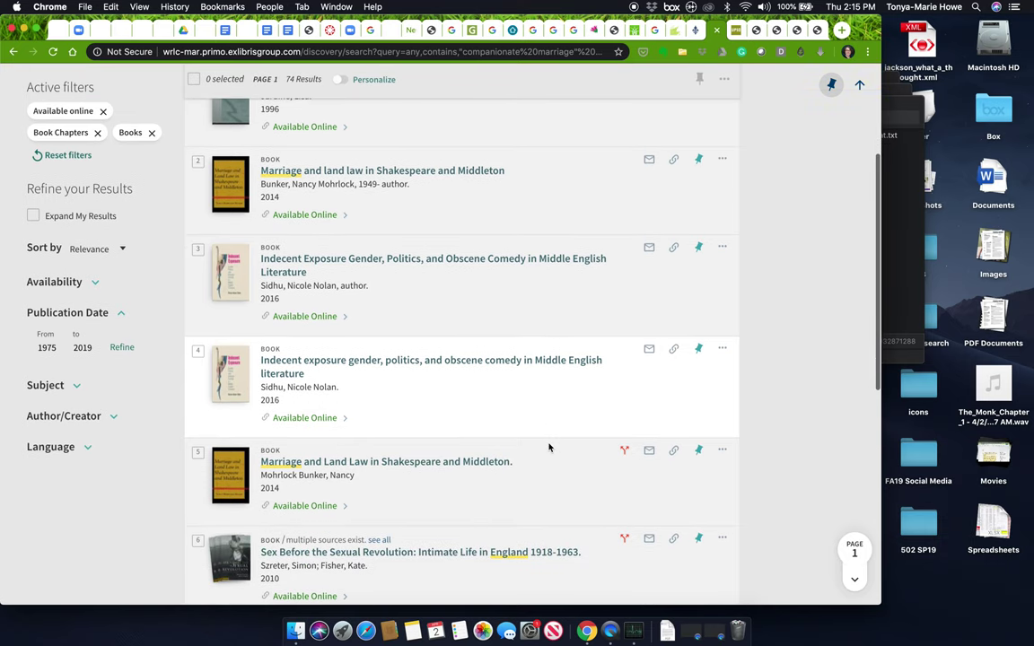
scroll(549, 447, down, 1)
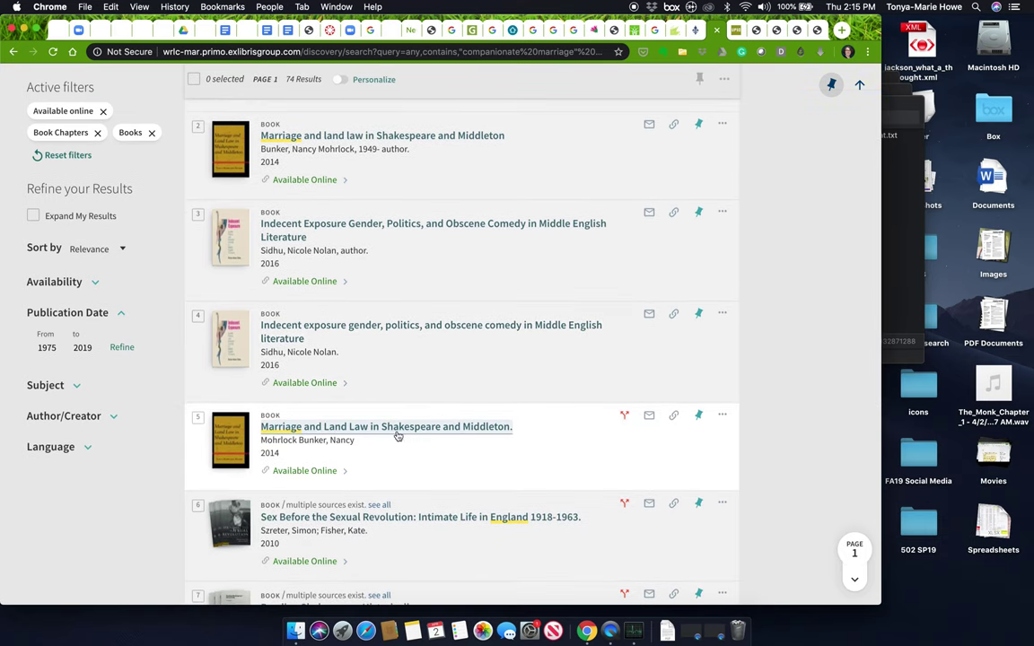
scroll(445, 469, down, 6)
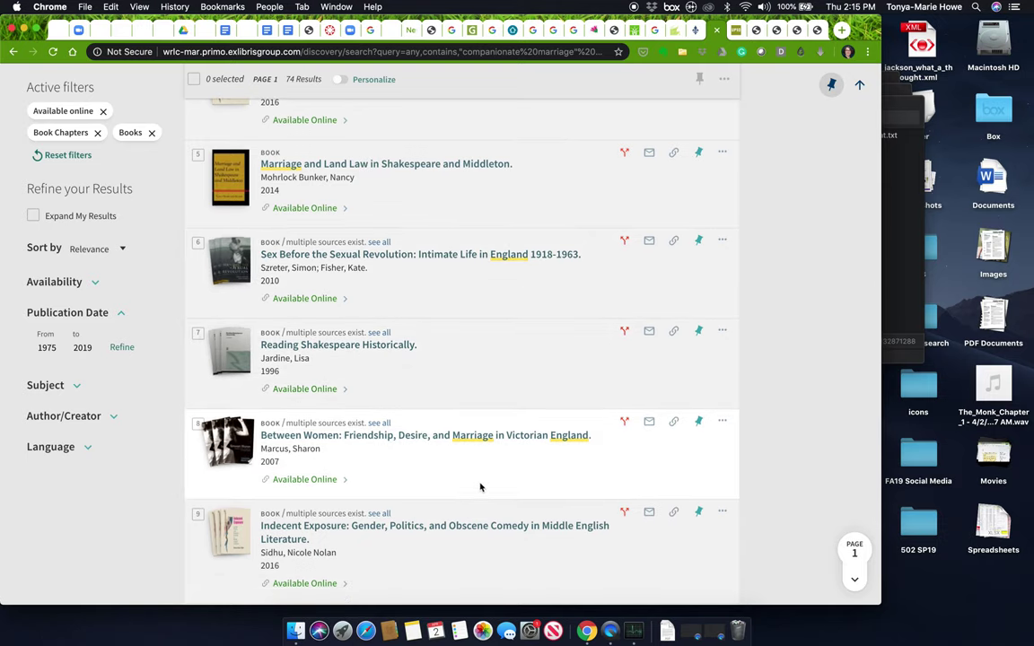
scroll(471, 485, down, 2)
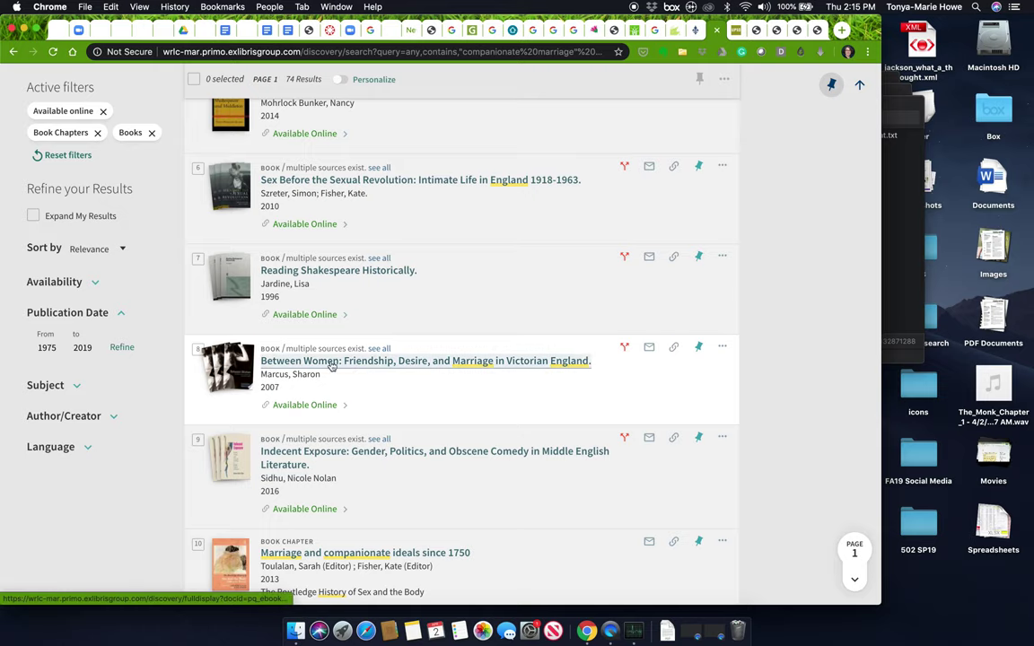
scroll(390, 415, down, 3)
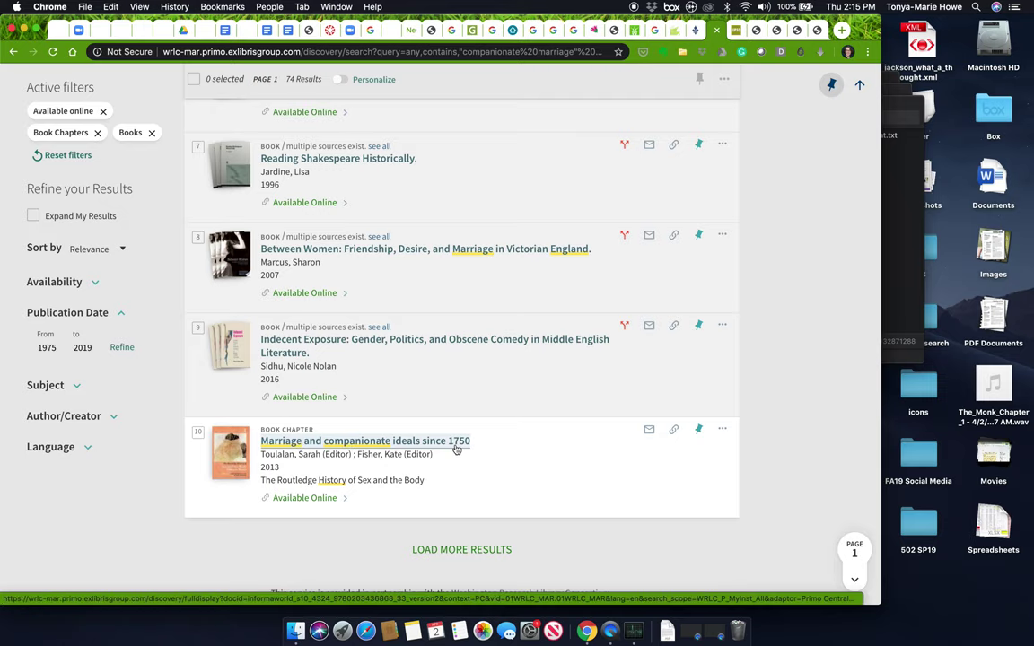
click(310, 498)
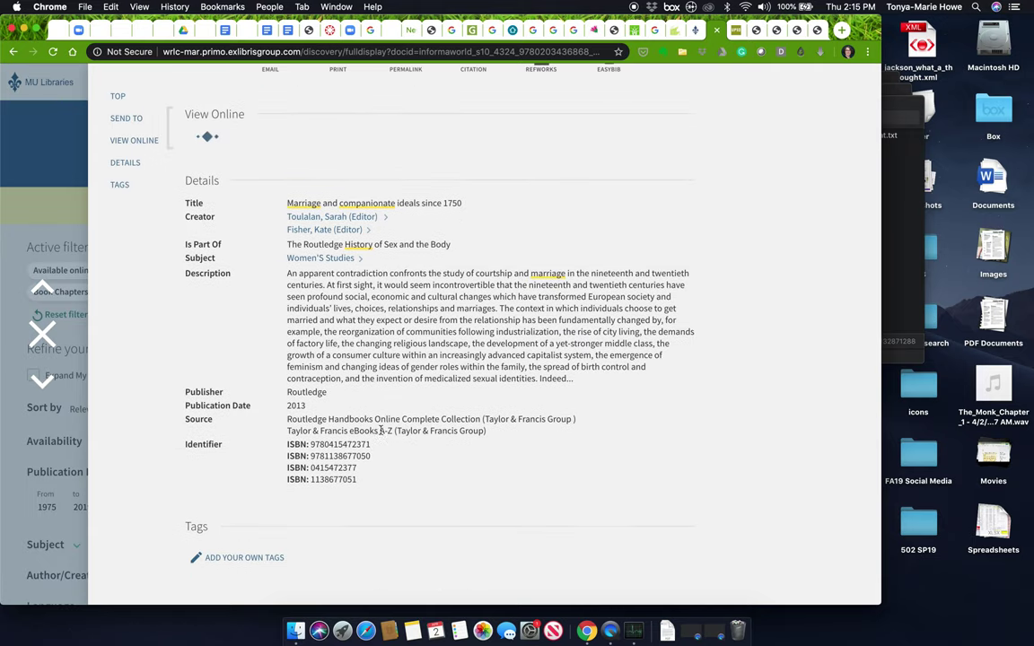
scroll(292, 247, up, 2)
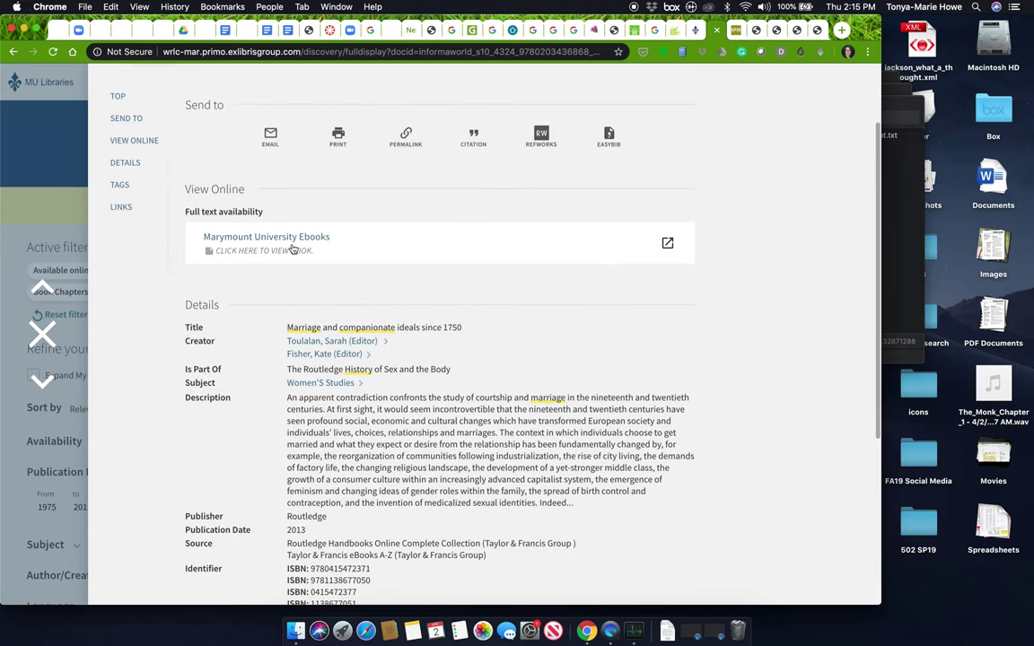